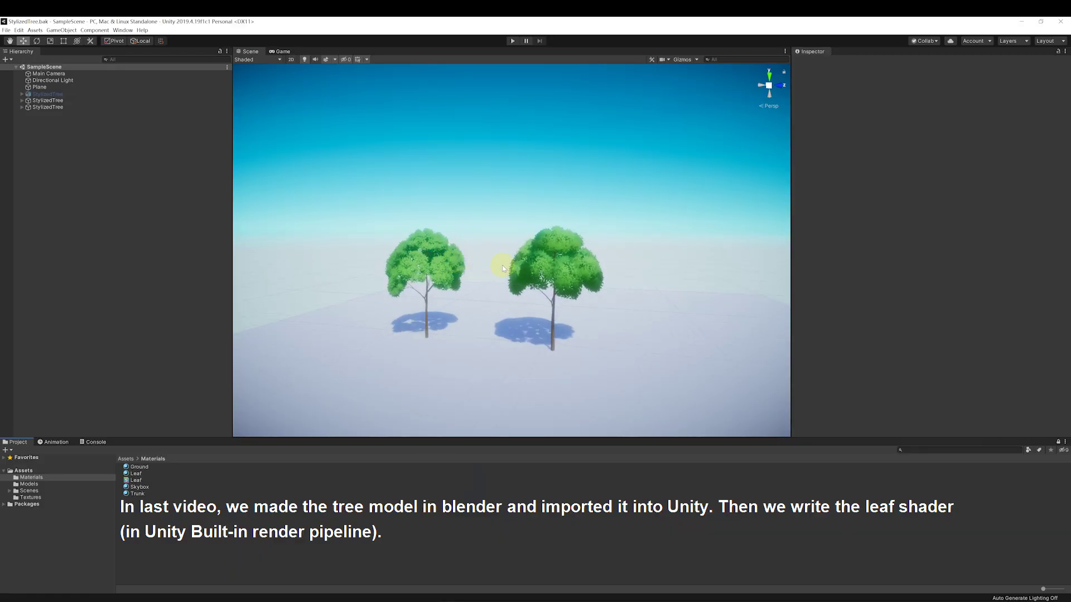
middle_drag(505, 267, 509, 257)
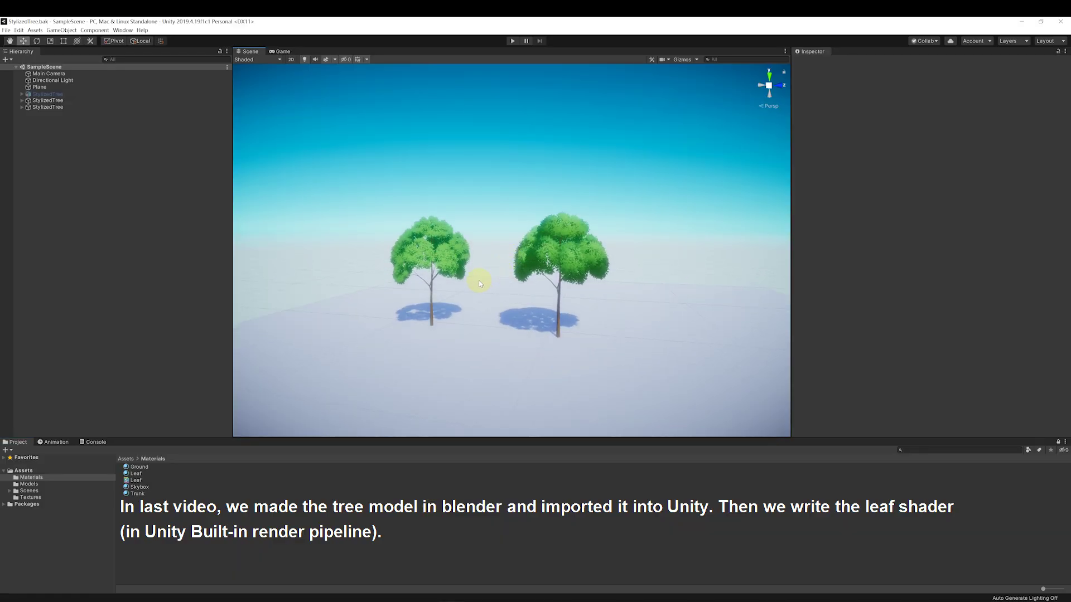
alt+drag(479, 283, 473, 272)
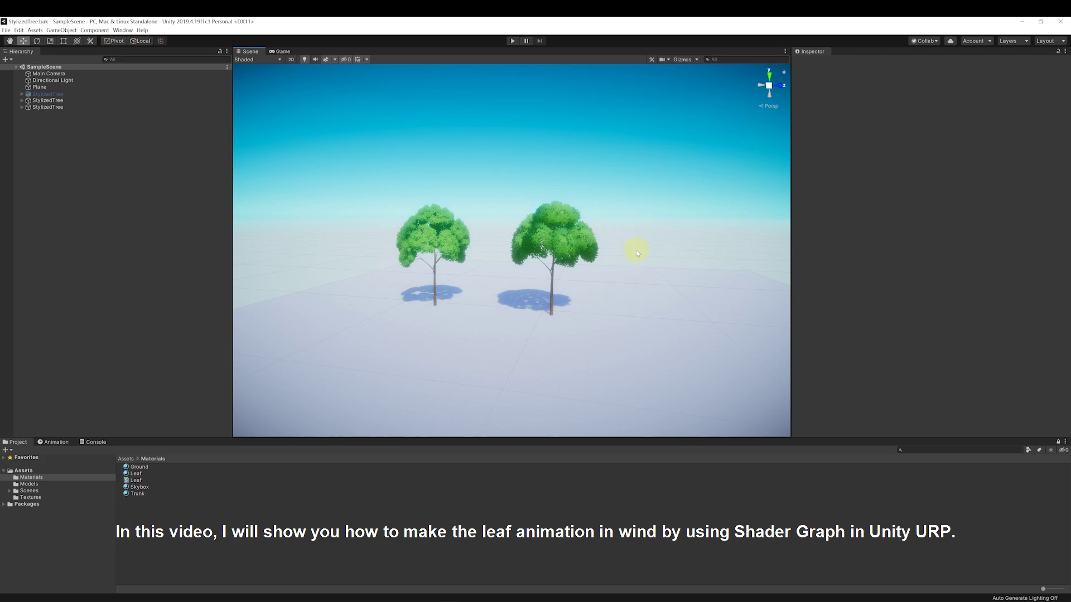
Find the Universal RP package in the Package Manager by searching for "universal" and install version 7.5.3.
click(123, 30)
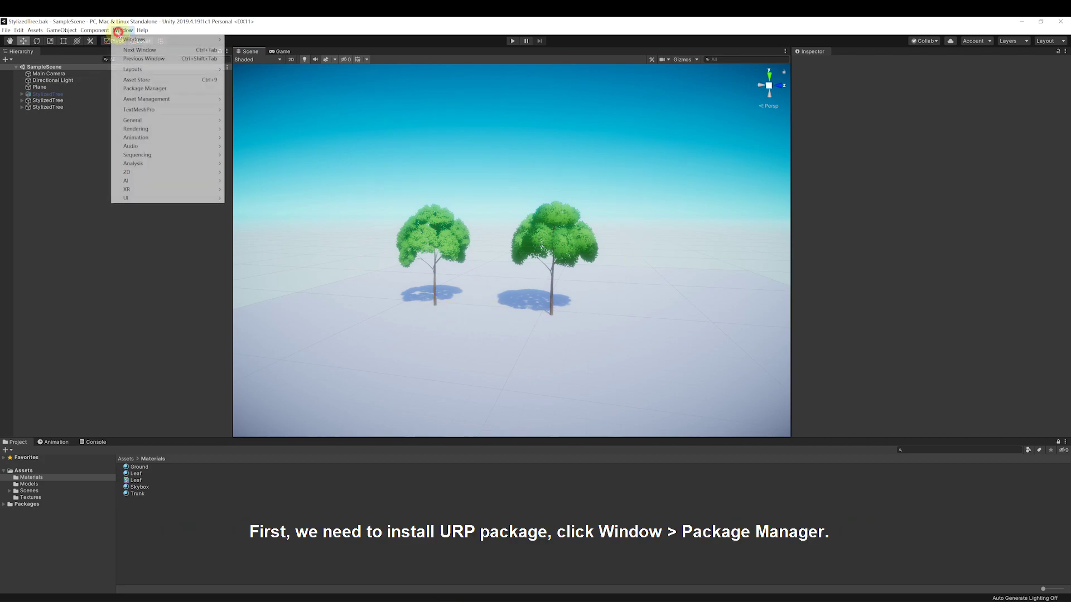
click(164, 90)
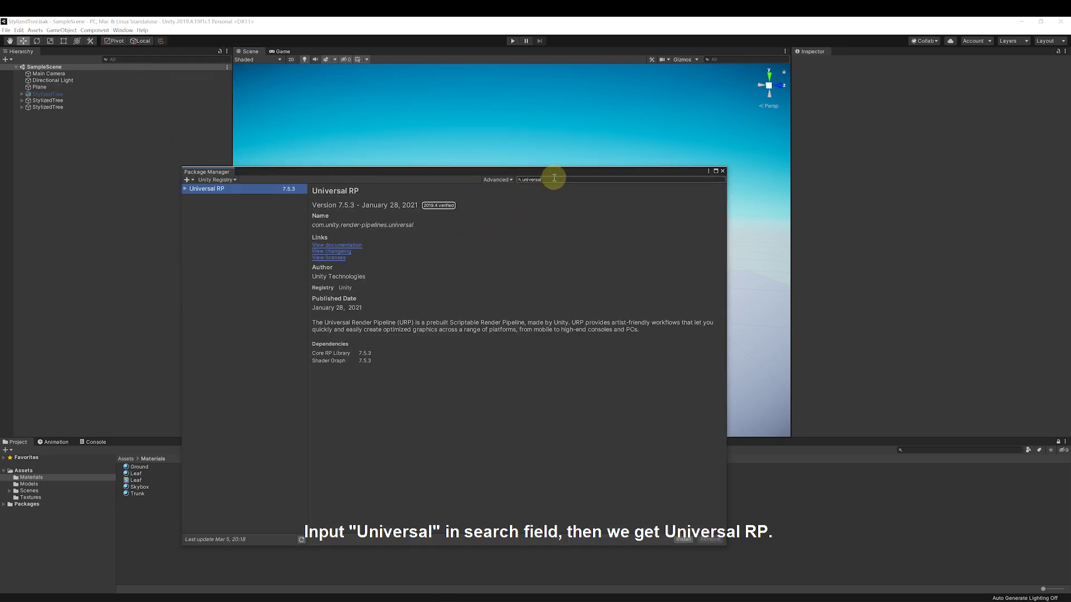
text(univ)
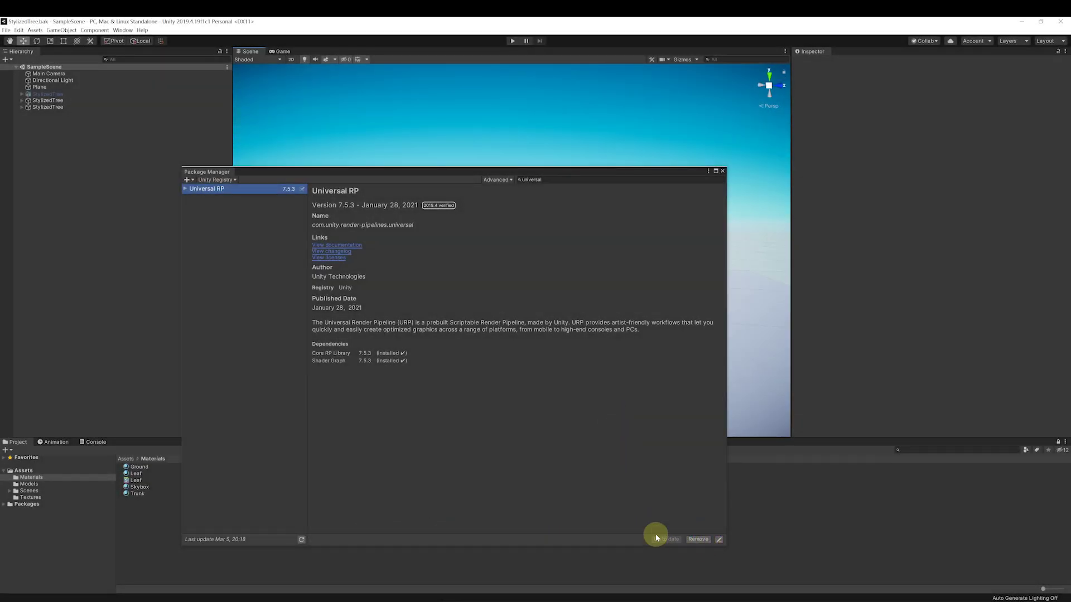
click(723, 171)
Create a Universal Render Pipeline asset with Forward Renderer in the Assets folder, keeping the default name.
click(121, 461)
right_click(178, 513)
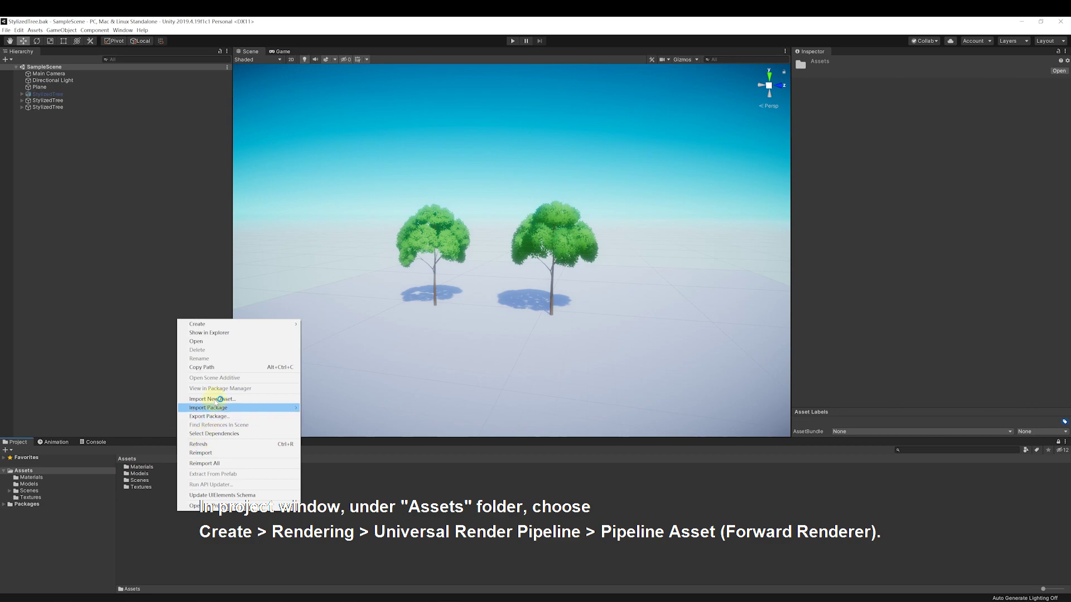
mouse_move(236, 325)
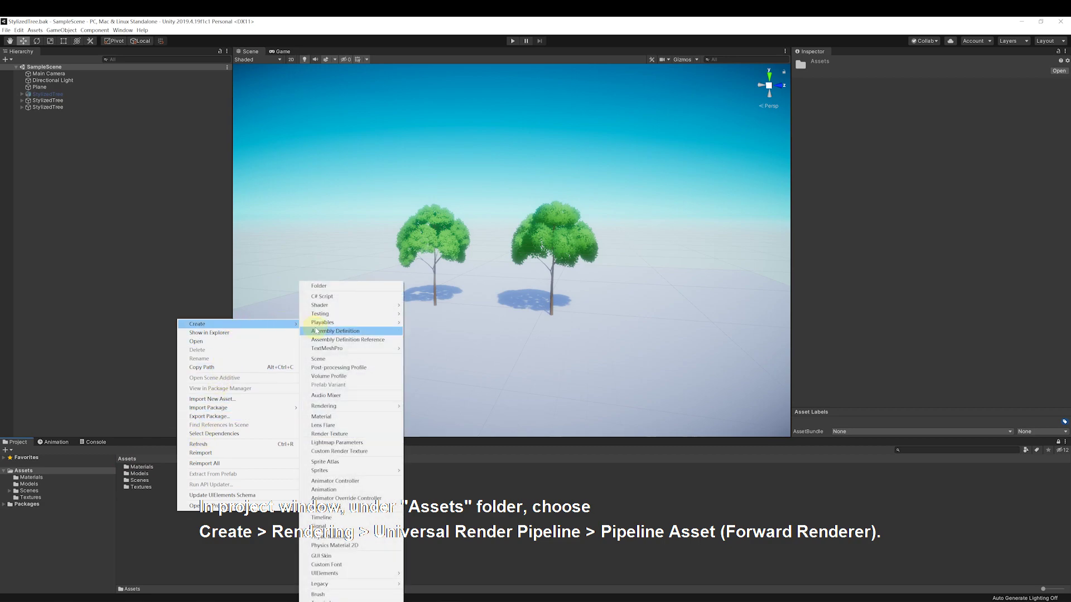
mouse_move(359, 411)
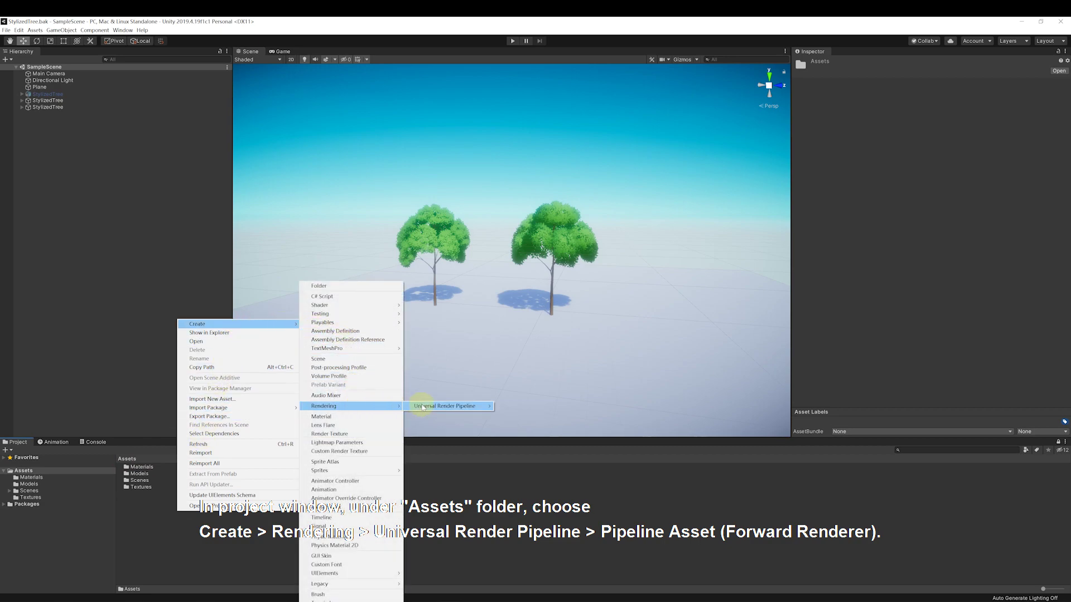
mouse_move(456, 407)
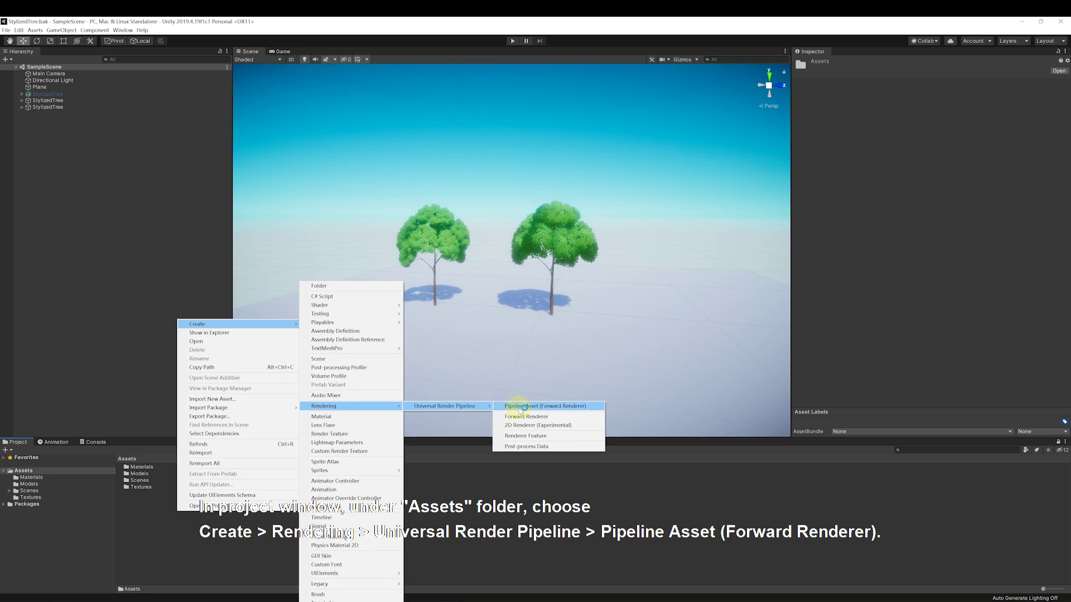
click(592, 411)
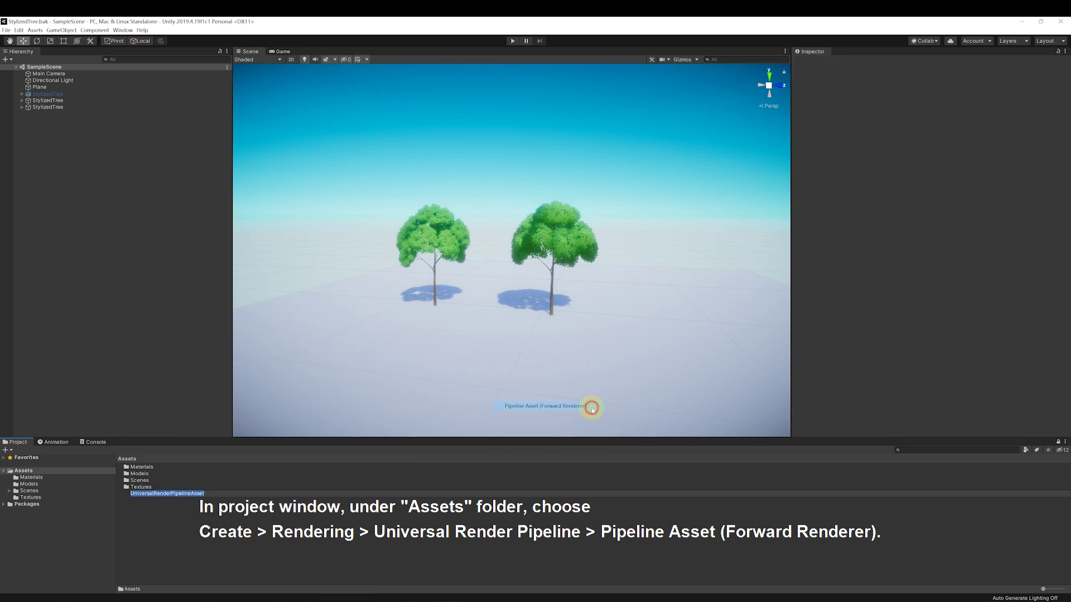
click(194, 540)
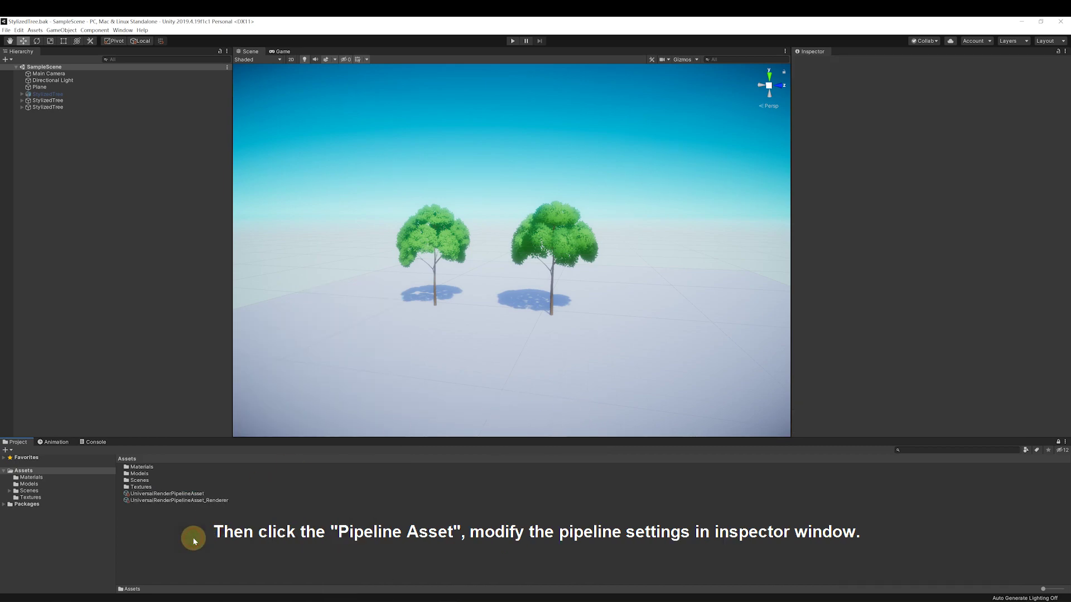
Enable HDR and set Anti Aliasing (MSAA) to 4x in the UniversalRenderPipelineAsset quality settings.
click(200, 494)
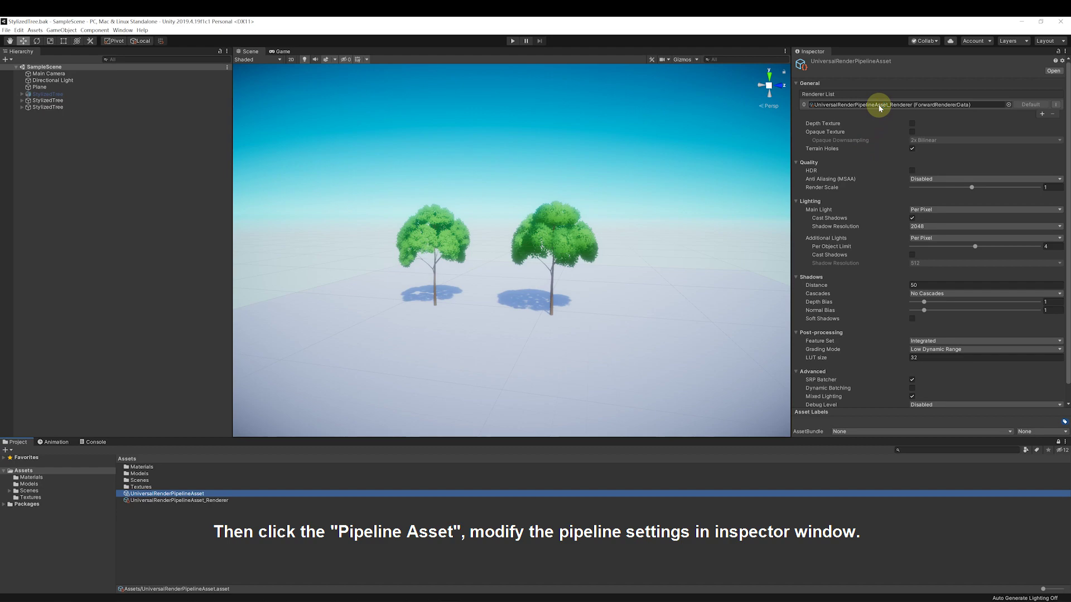
click(912, 170)
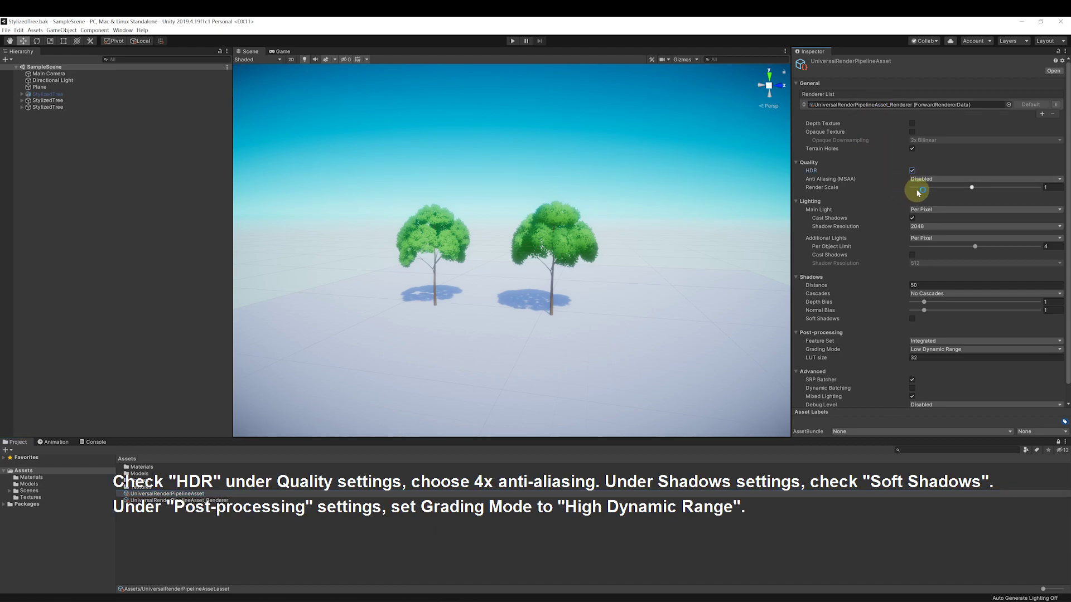
click(921, 180)
click(926, 205)
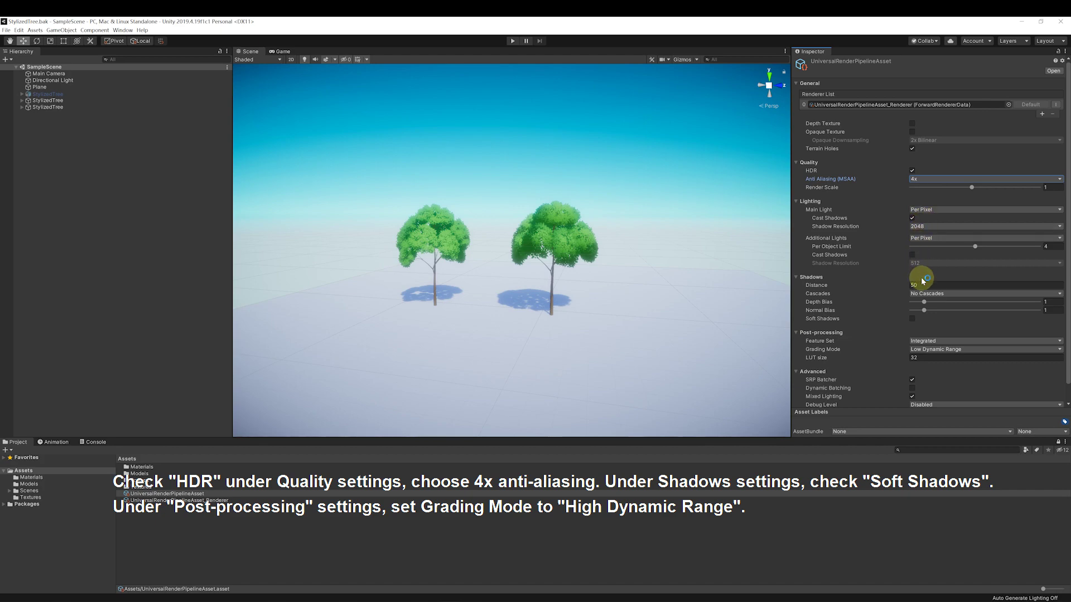
Enable Soft Shadows and set the post-processing Grading Mode to High Dynamic Range in the pipeline asset.
click(913, 319)
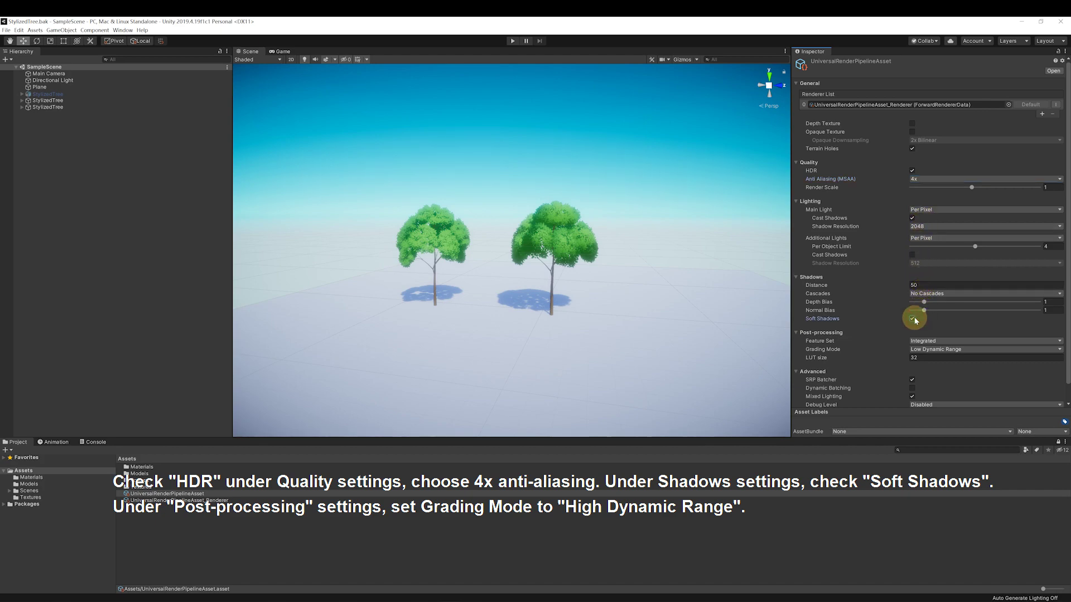
click(924, 349)
click(936, 357)
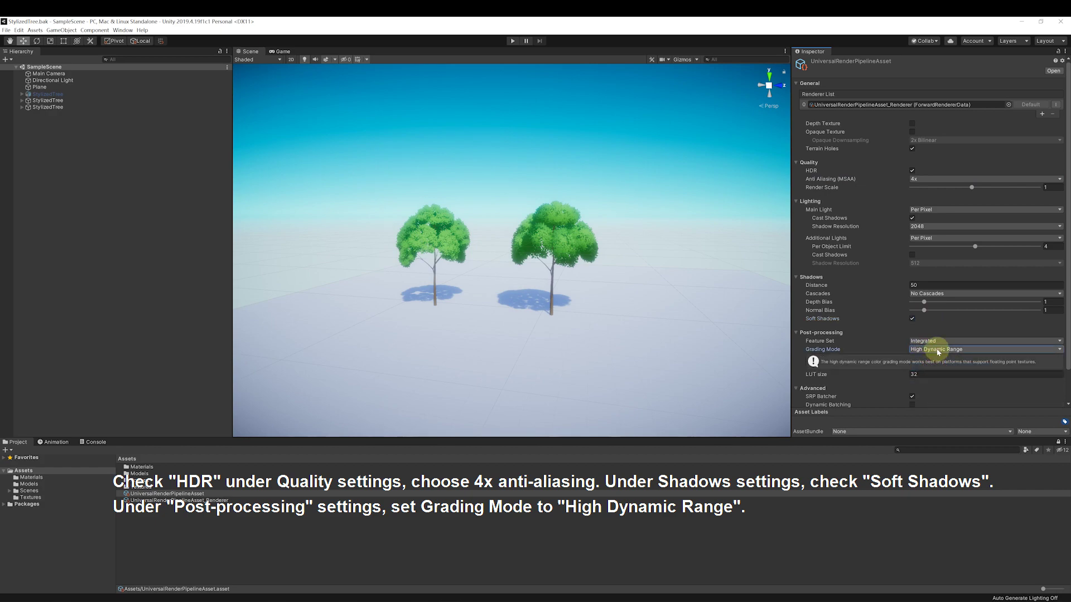
Enable Dynamic Batching in the pipeline asset's advanced settings.
scroll(939, 348, down, 3)
click(912, 371)
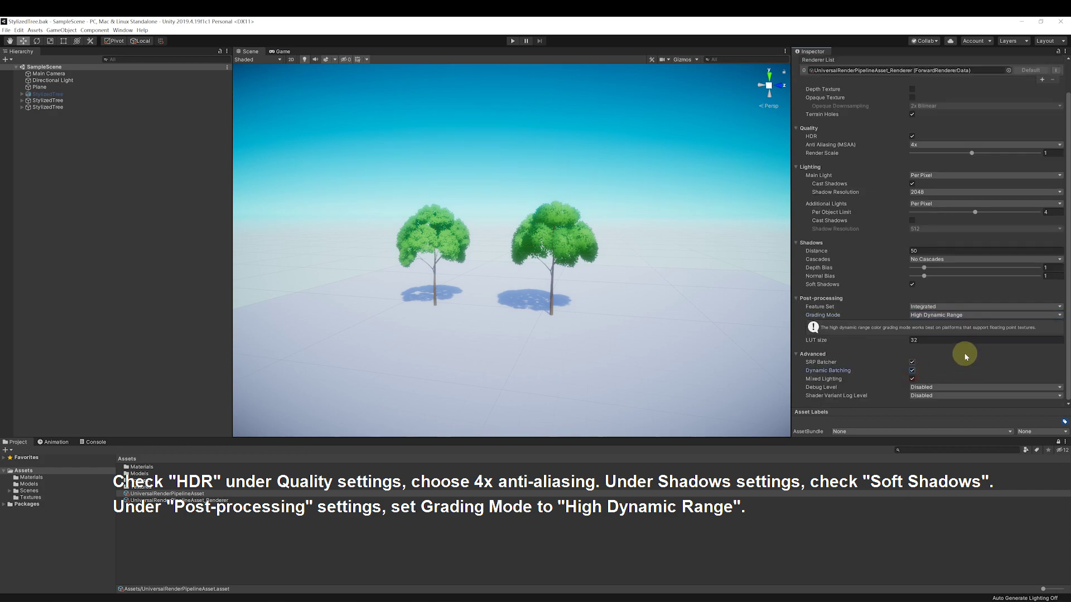
scroll(843, 350, up, 2)
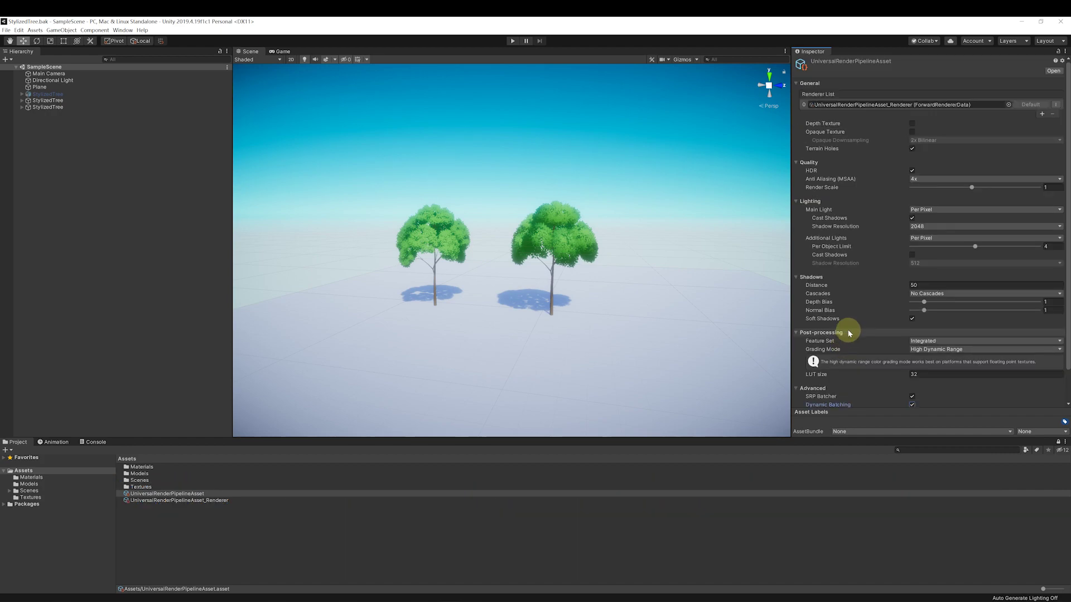
click(823, 335)
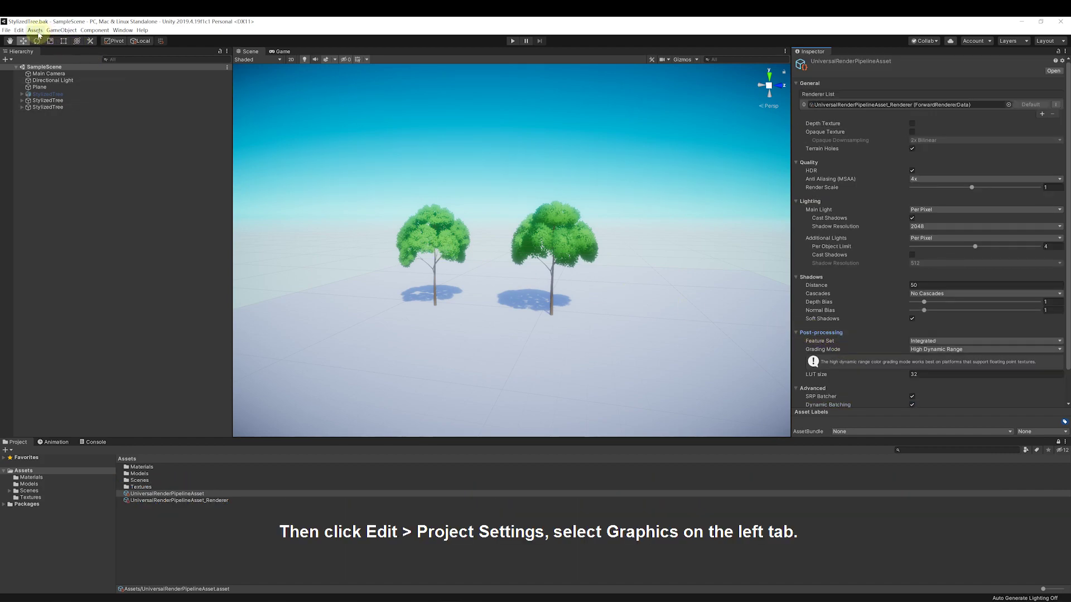
Assign UniversalRenderPipelineAsset as the Scriptable Render Pipeline in the project's Graphics settings.
click(20, 30)
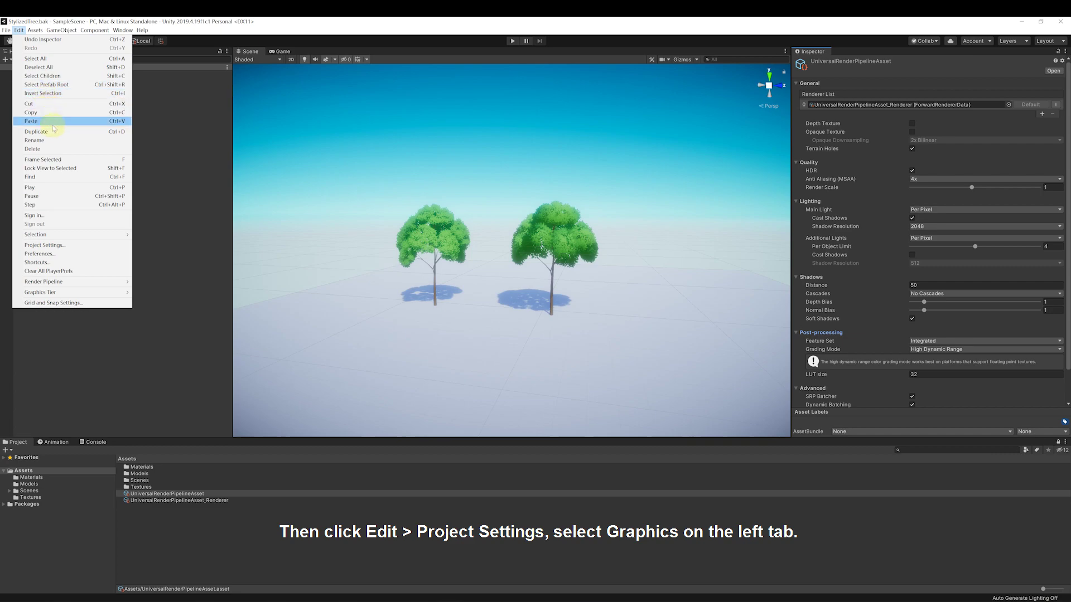
click(65, 246)
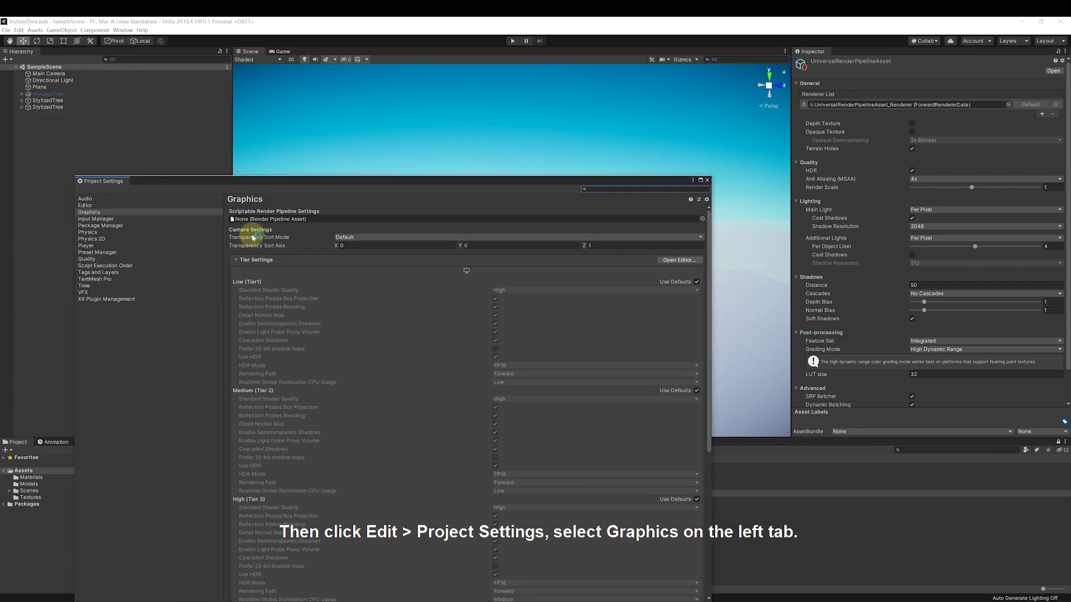
drag(344, 179, 357, 158)
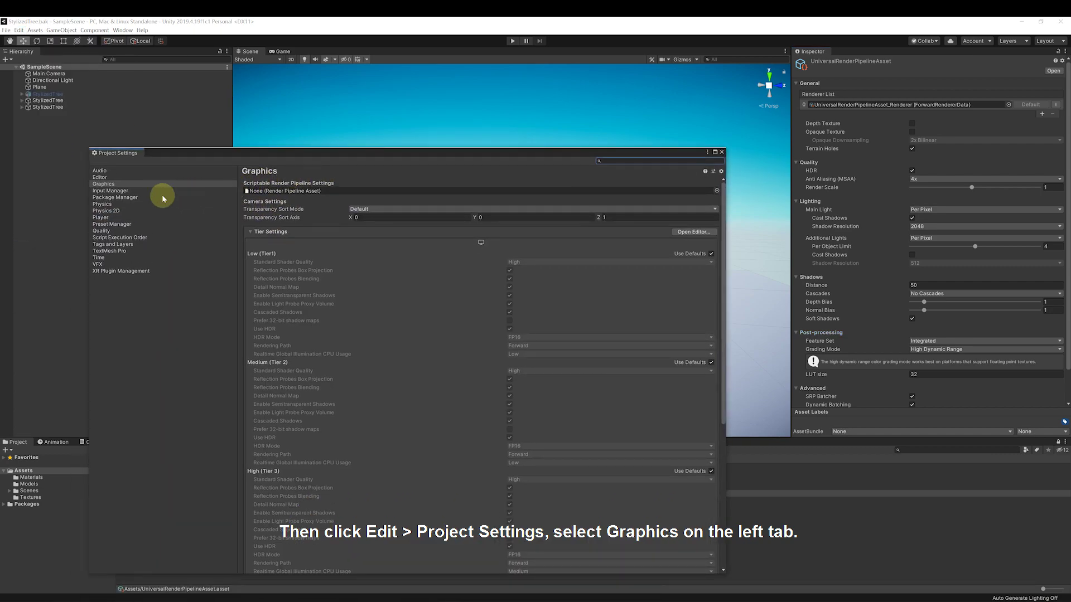
click(103, 184)
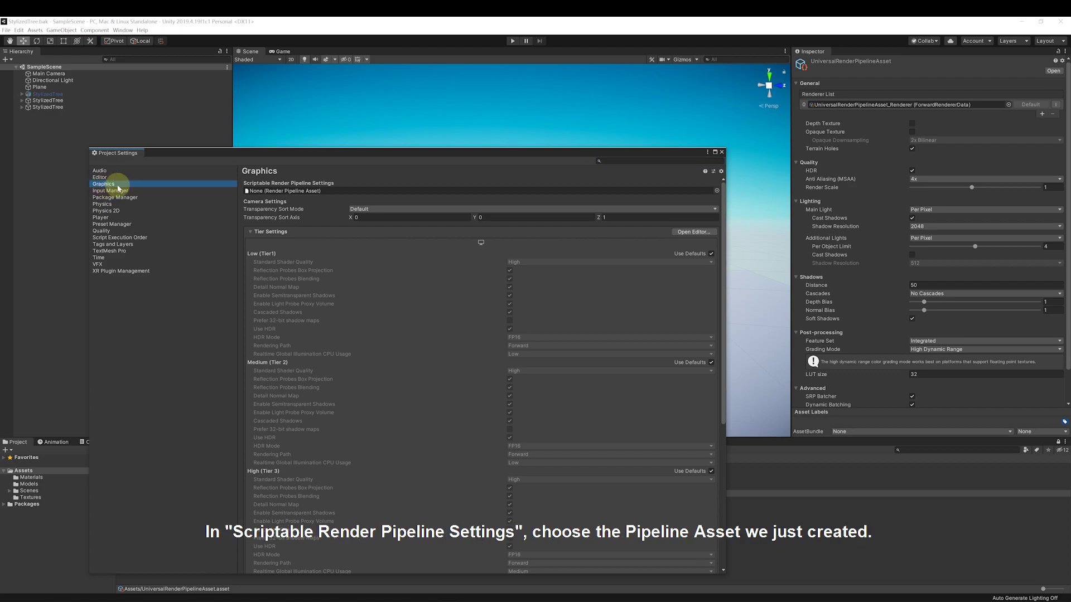
click(717, 191)
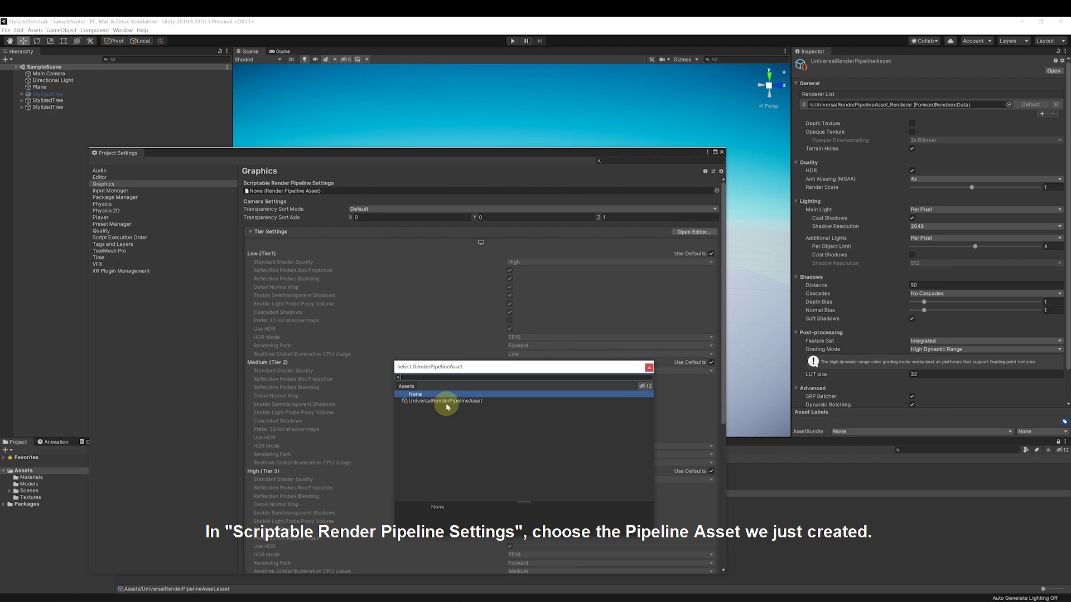
double_click(452, 401)
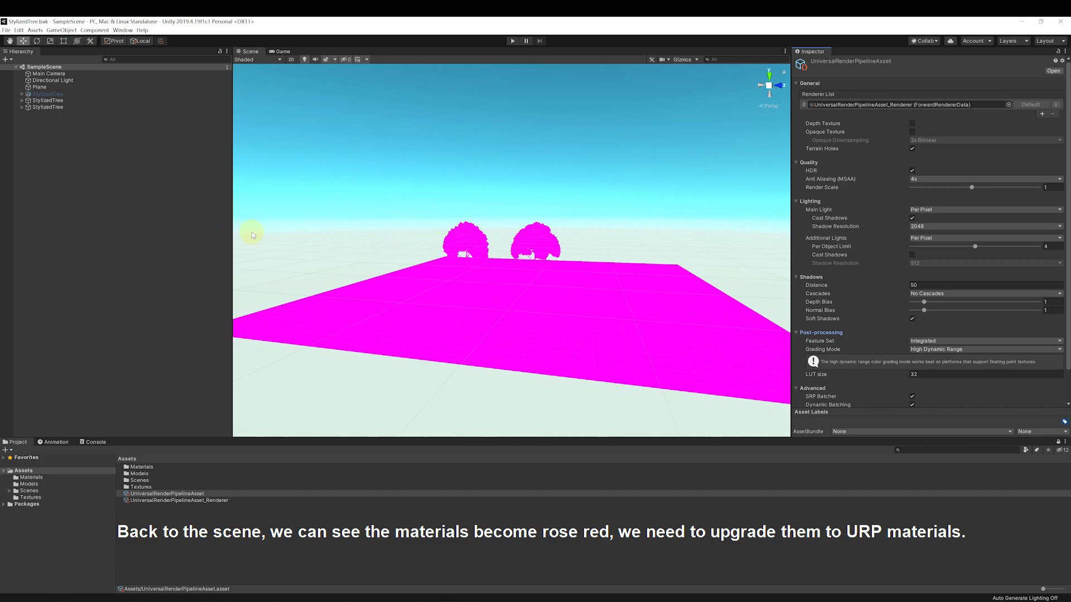
Upgrade all project materials to UniversalRP materials and proceed with the conversion.
click(19, 30)
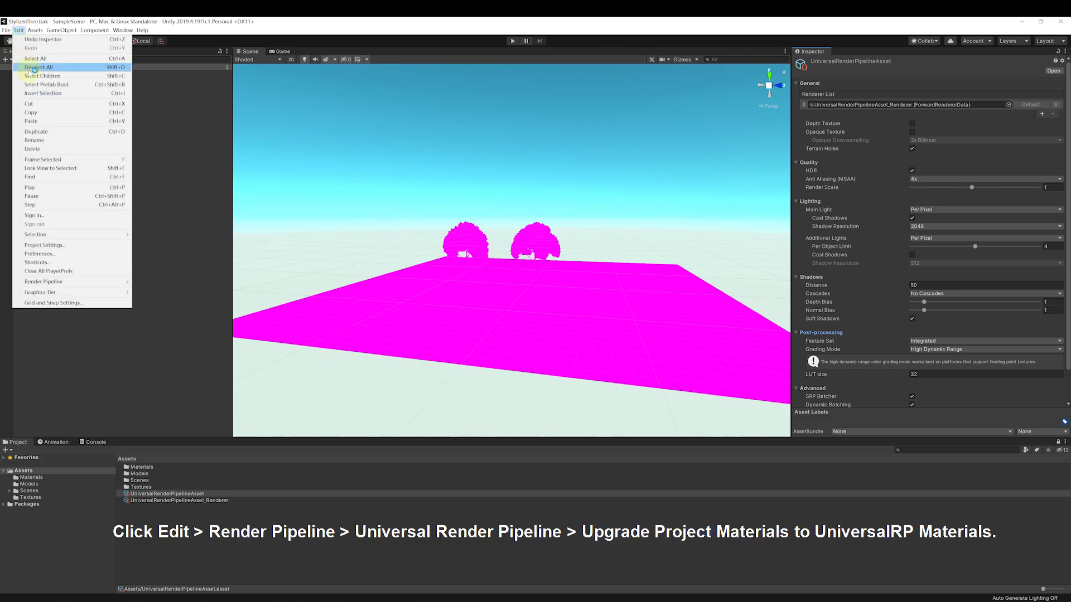
mouse_move(58, 282)
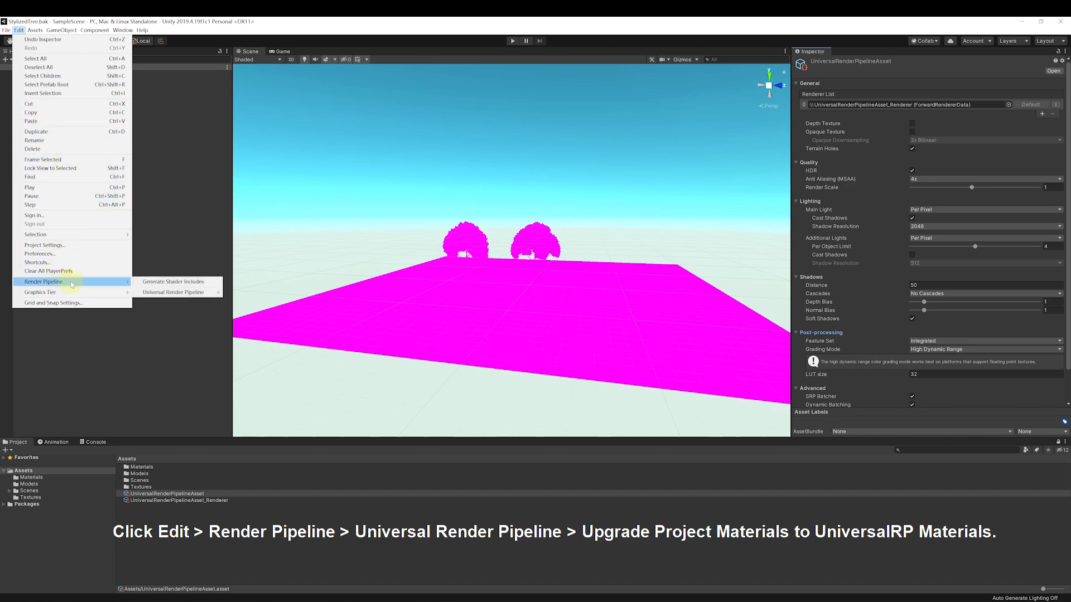
mouse_move(178, 293)
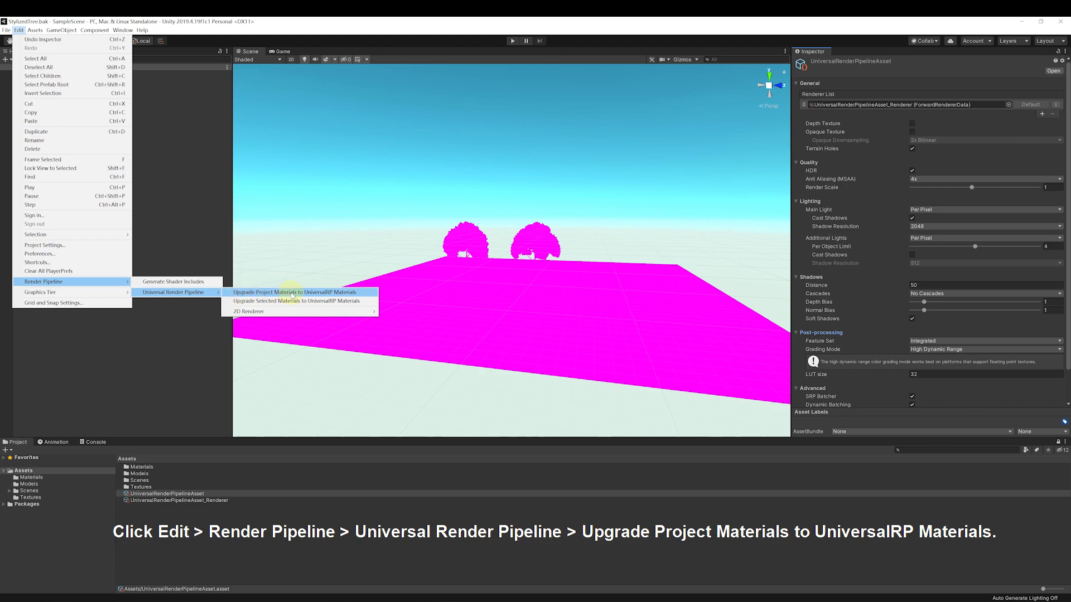
click(366, 294)
click(557, 326)
scroll(527, 265, up, 5)
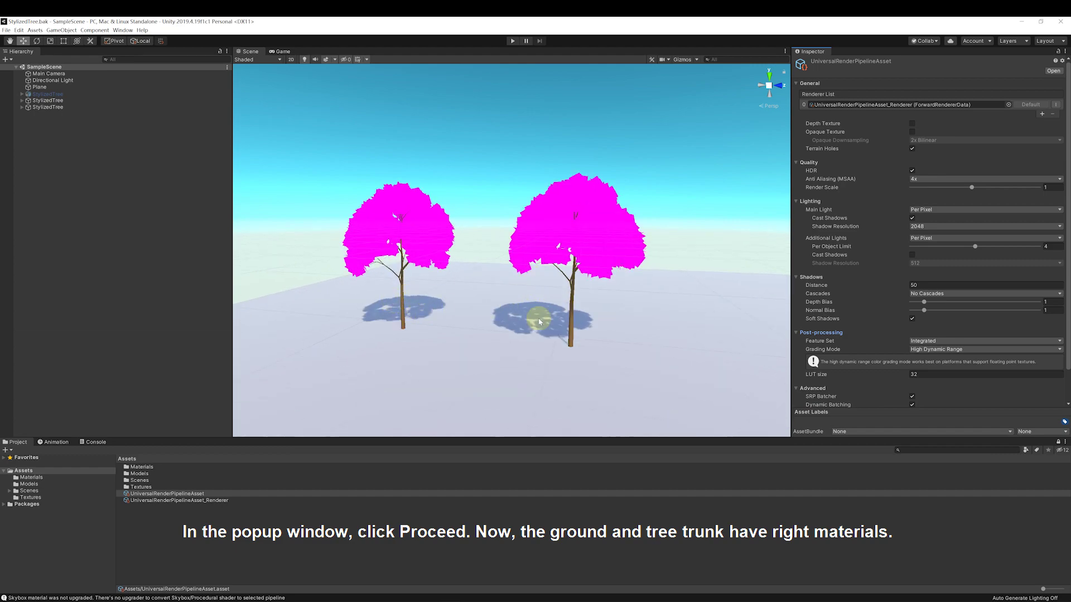
scroll(563, 329, down, 3)
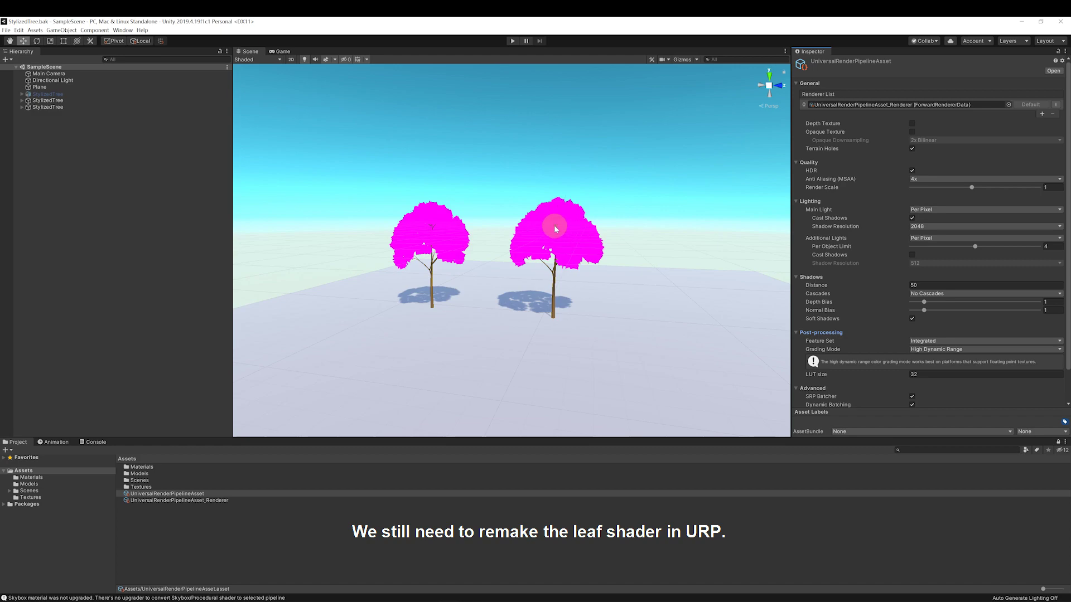
scroll(567, 246, down, 2)
scroll(561, 241, up, 2)
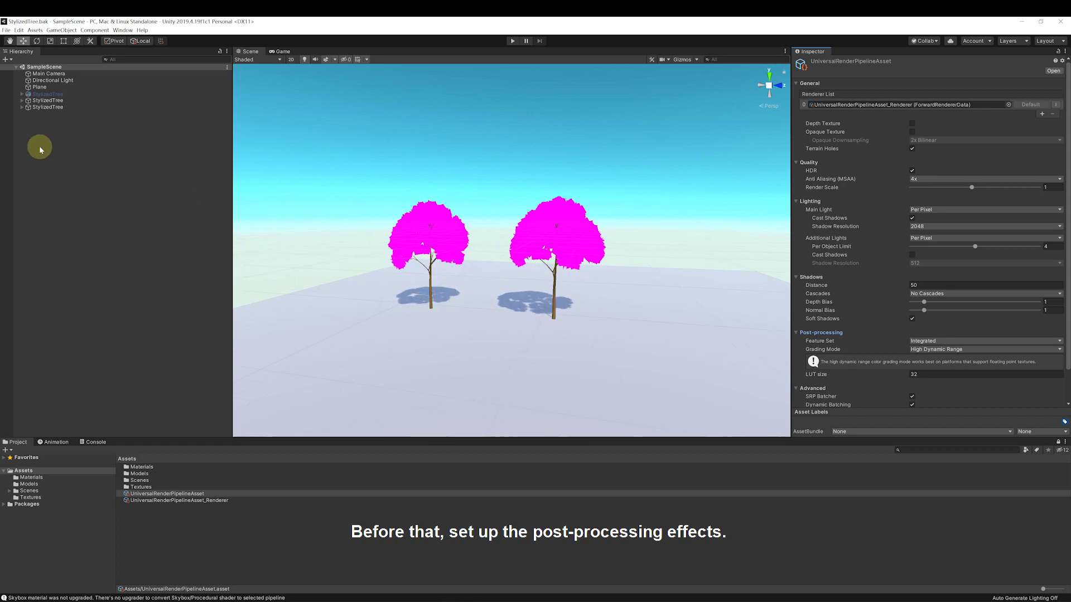
Add a Global Volume to the scene and create a new volume profile for it.
click(69, 144)
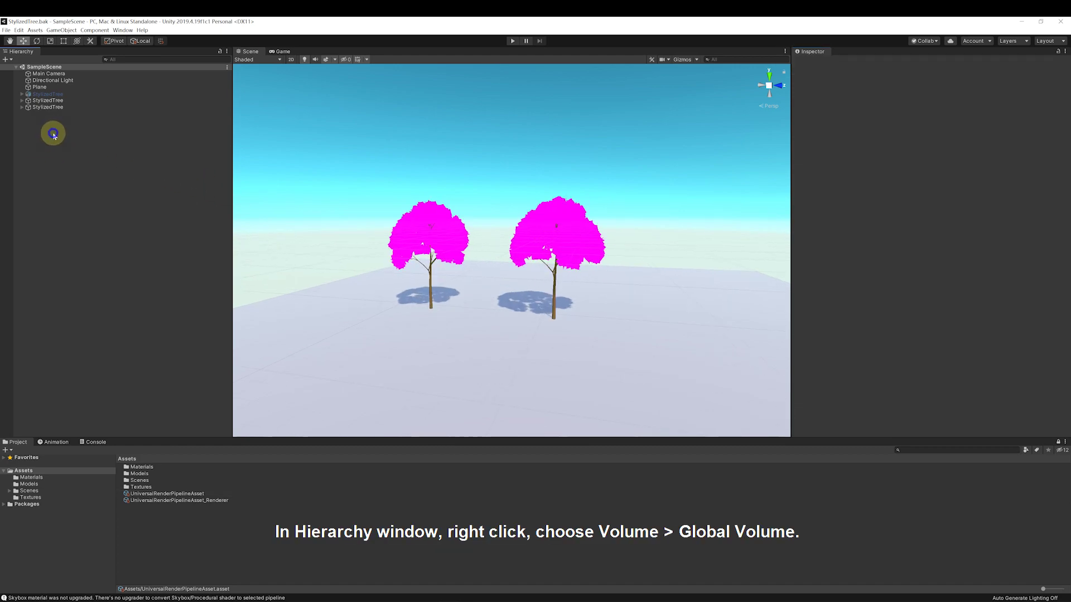
right_click(54, 134)
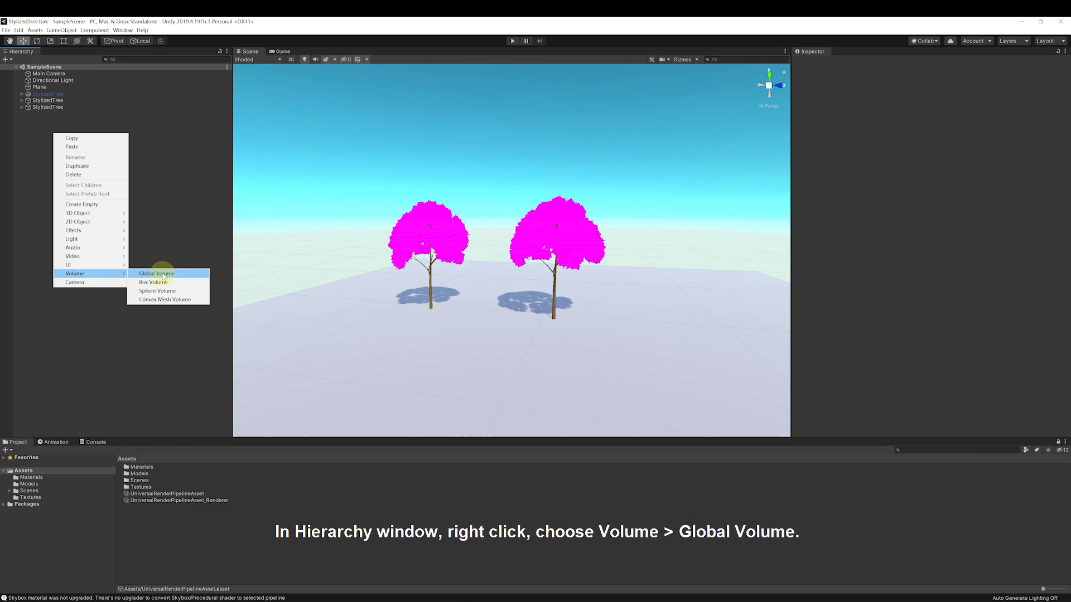
click(178, 274)
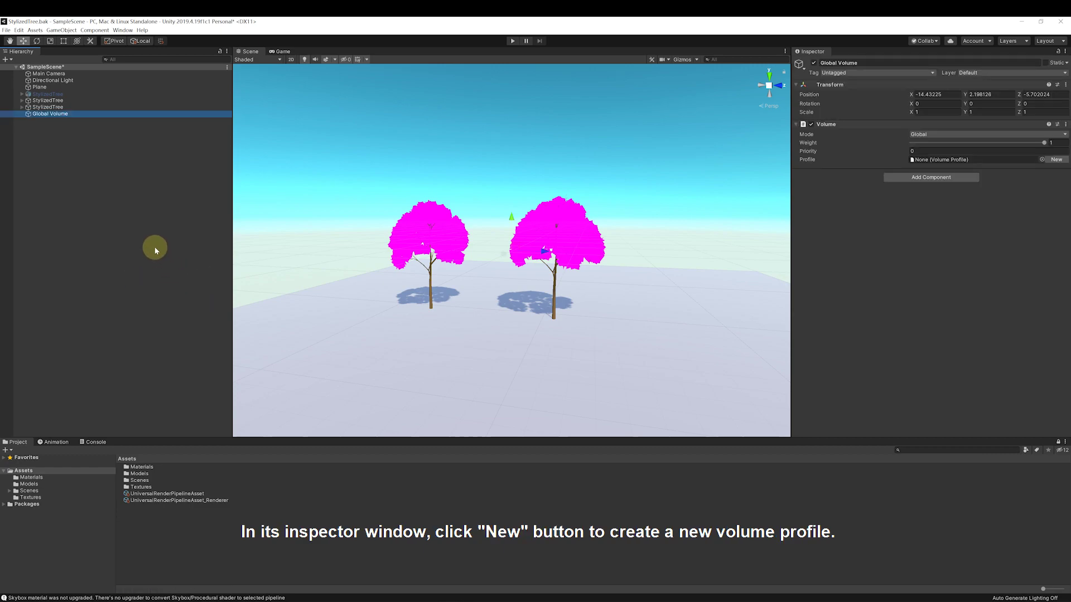
click(1058, 159)
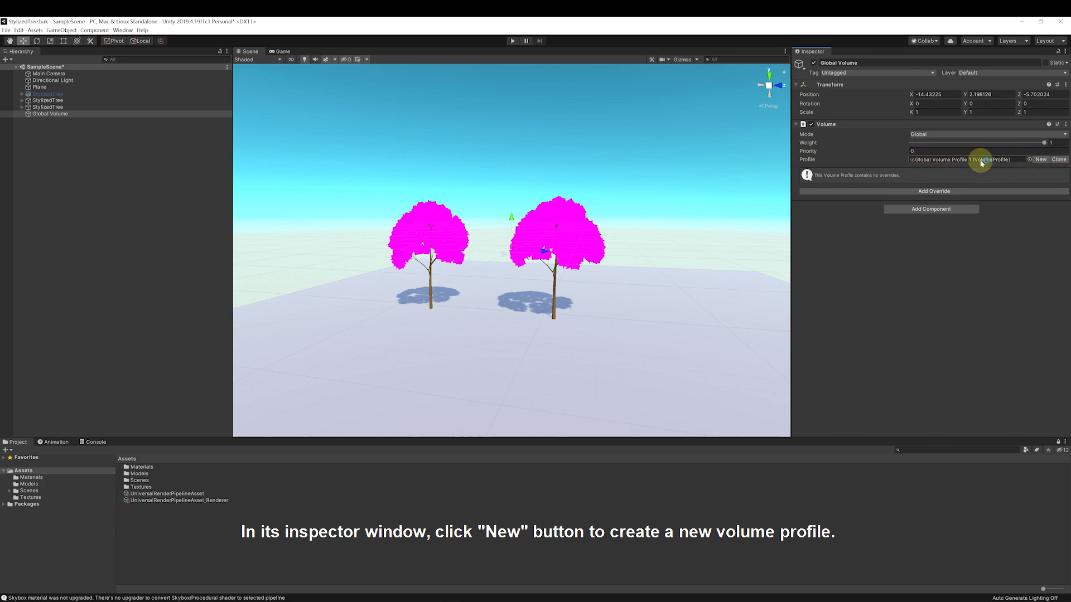
Add a Bloom override to the Global Volume and enable its Threshold, Intensity and Scatter properties.
click(928, 192)
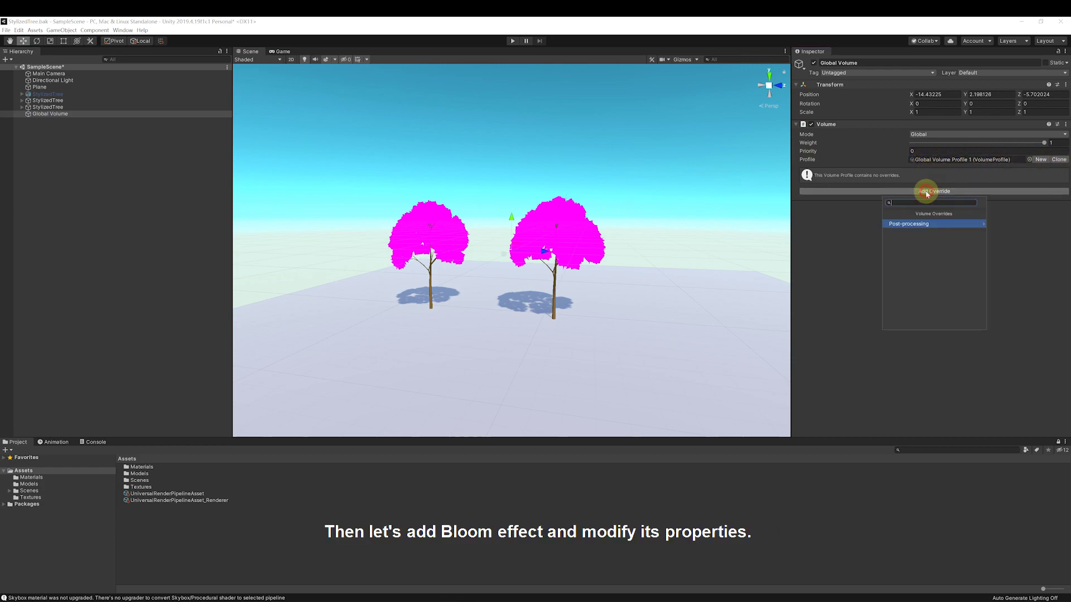
click(925, 223)
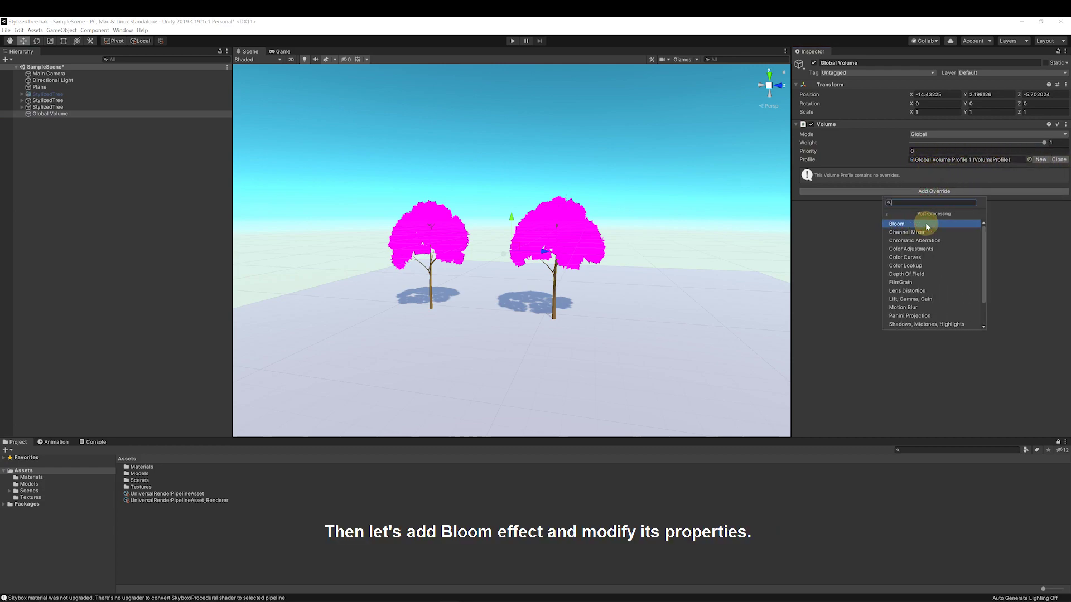
click(926, 223)
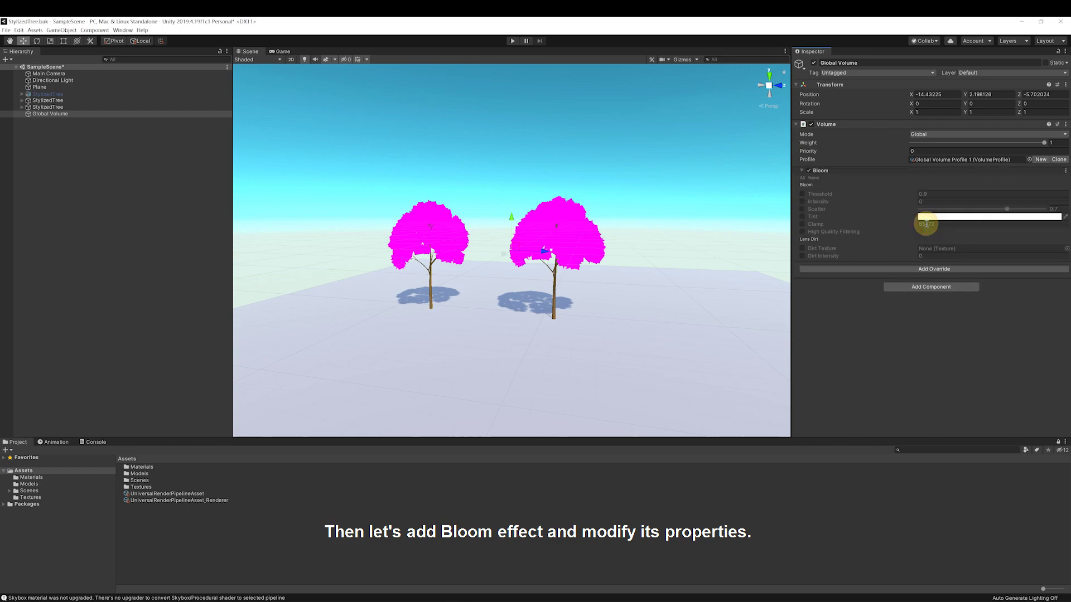
click(803, 194)
click(802, 201)
click(803, 209)
Set the Bloom threshold to 0.3, intensity to 0.8 and scatter to 0.5.
click(943, 194)
click(845, 324)
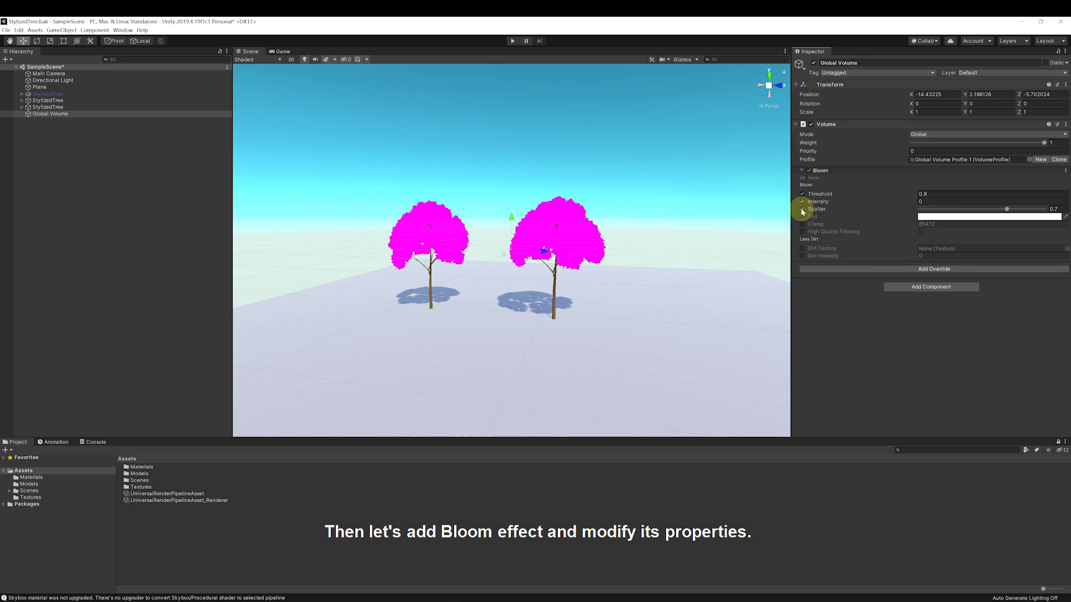
click(935, 194)
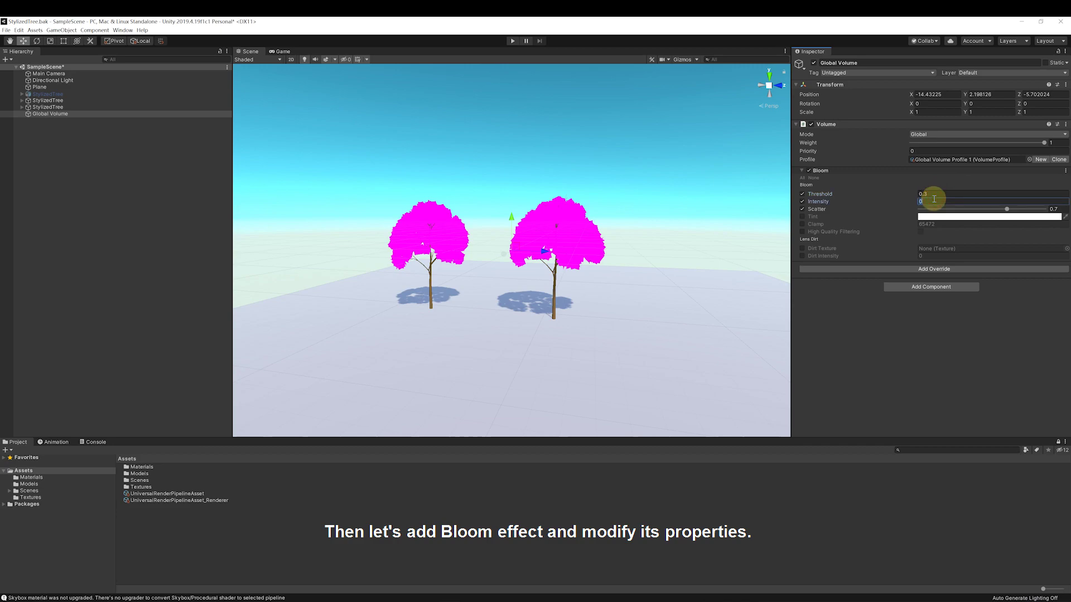
click(935, 199)
text(0.8)
click(1059, 210)
text(0.5)
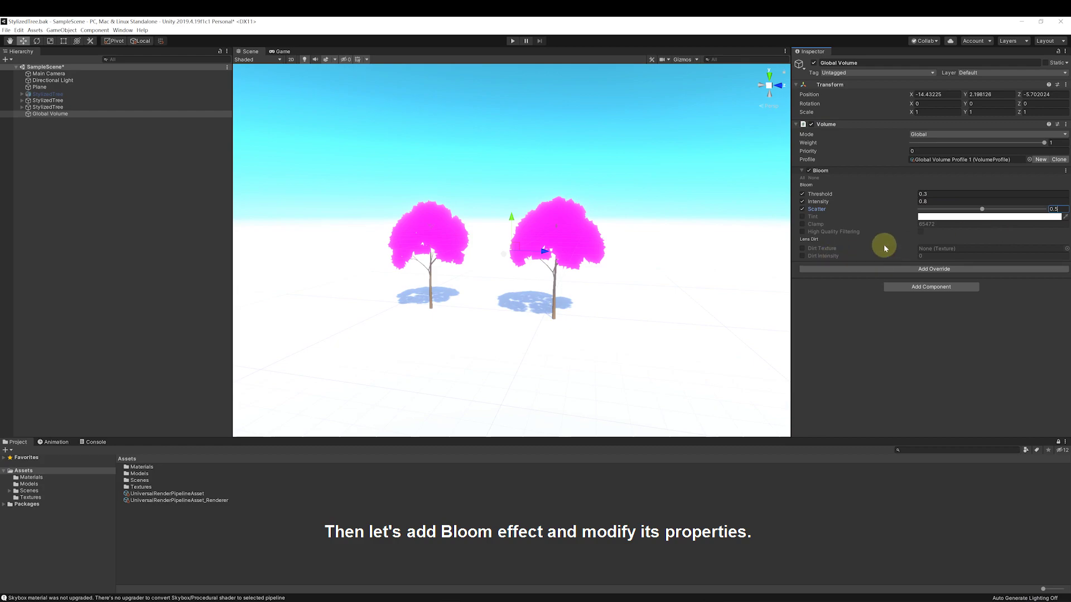
Add a Tonemapping override to the Global Volume and set its mode to ACES.
click(873, 270)
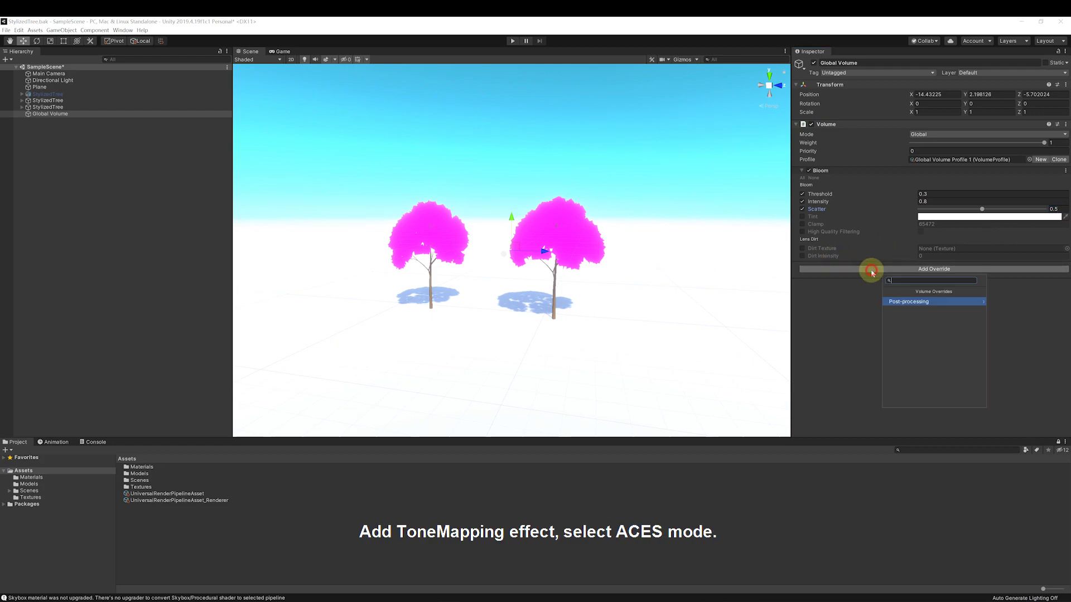
click(915, 301)
scroll(917, 340, down, 1)
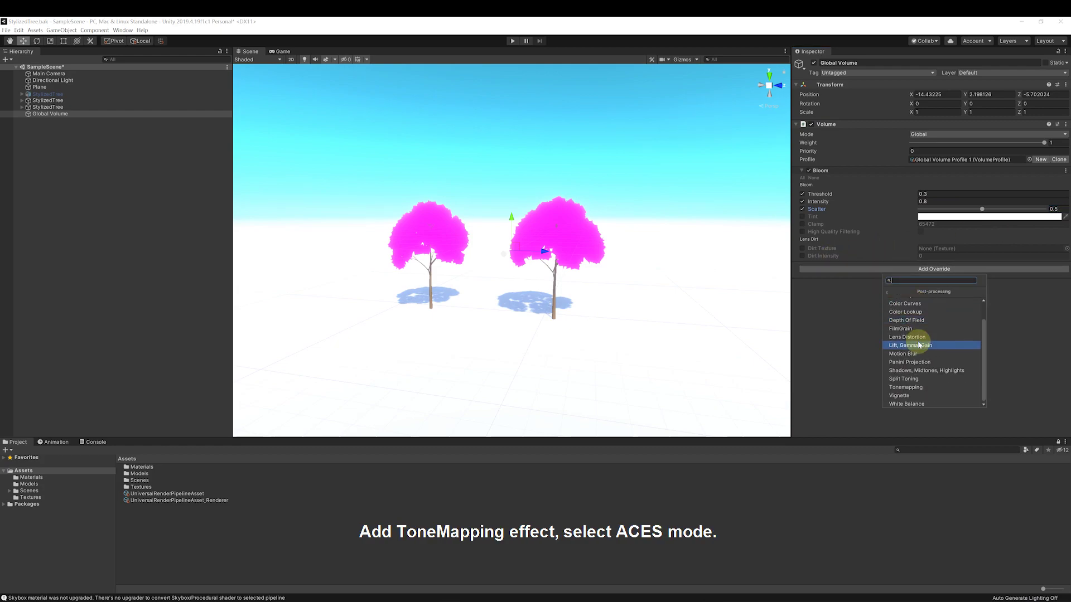
click(917, 388)
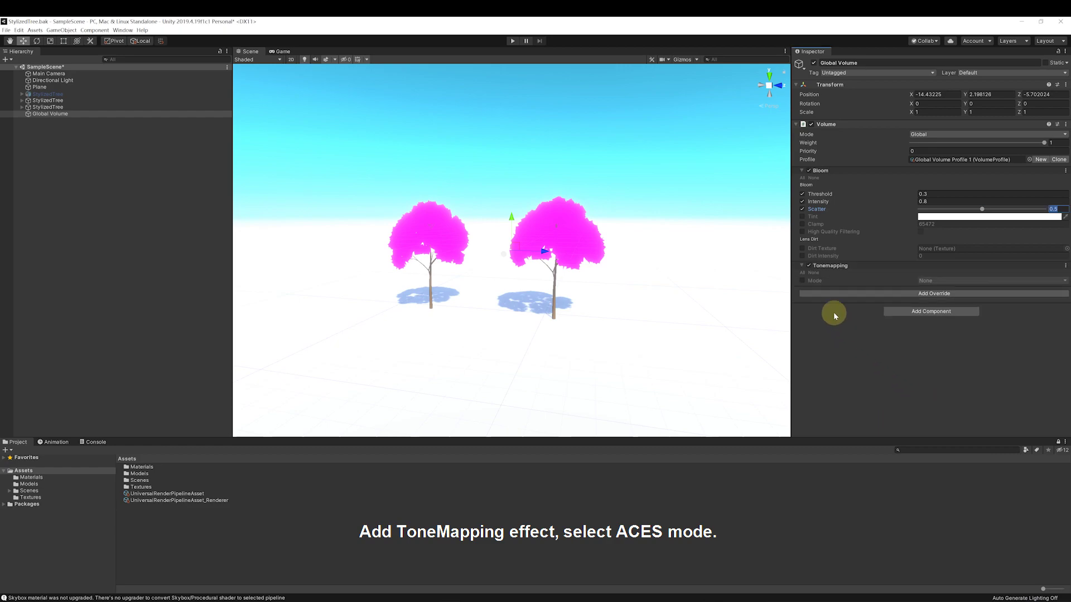
click(803, 280)
click(928, 281)
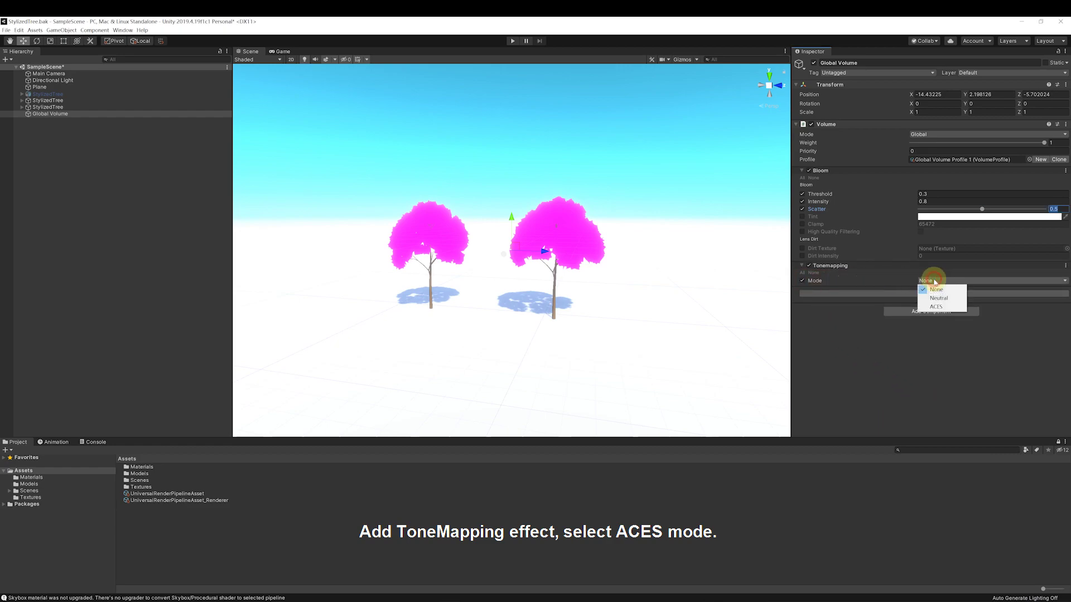
click(940, 306)
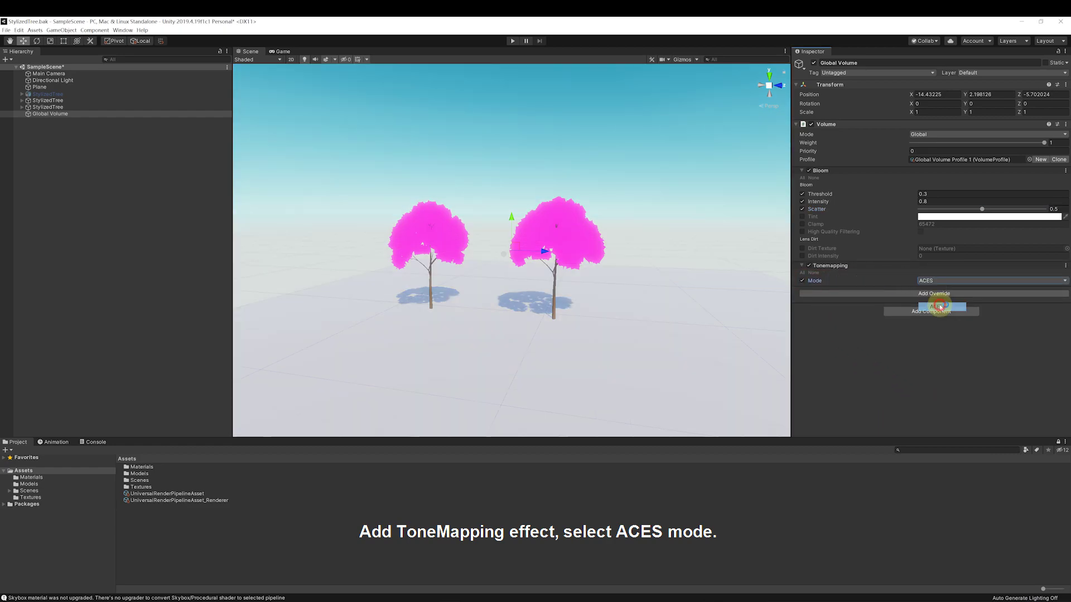
Add a Color Adjustments override with Post Exposure 0.2, Hue Shift 3 and Saturation 10.
click(908, 292)
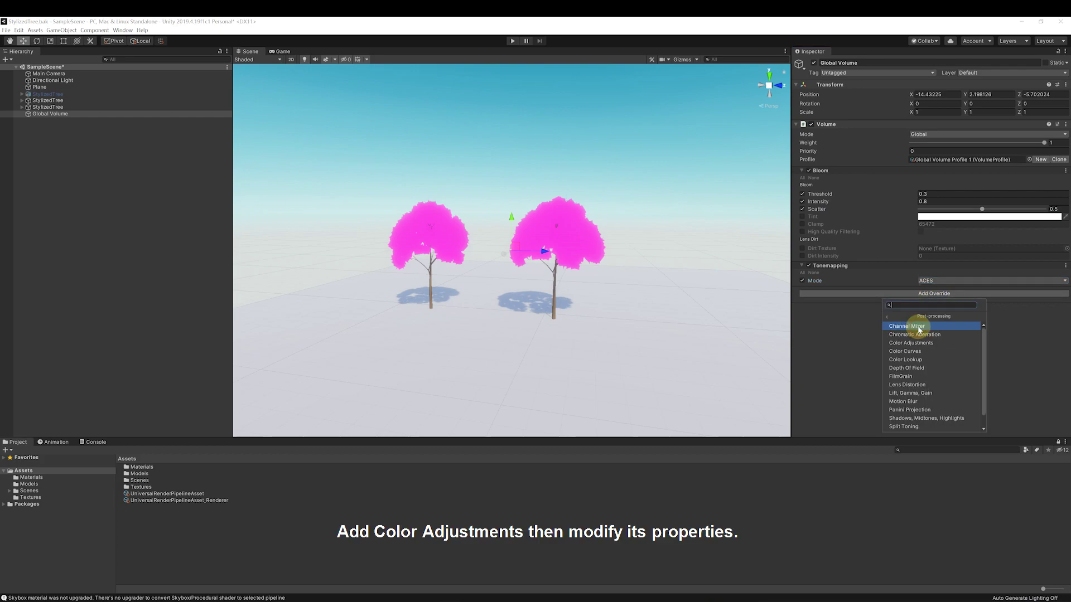
click(918, 343)
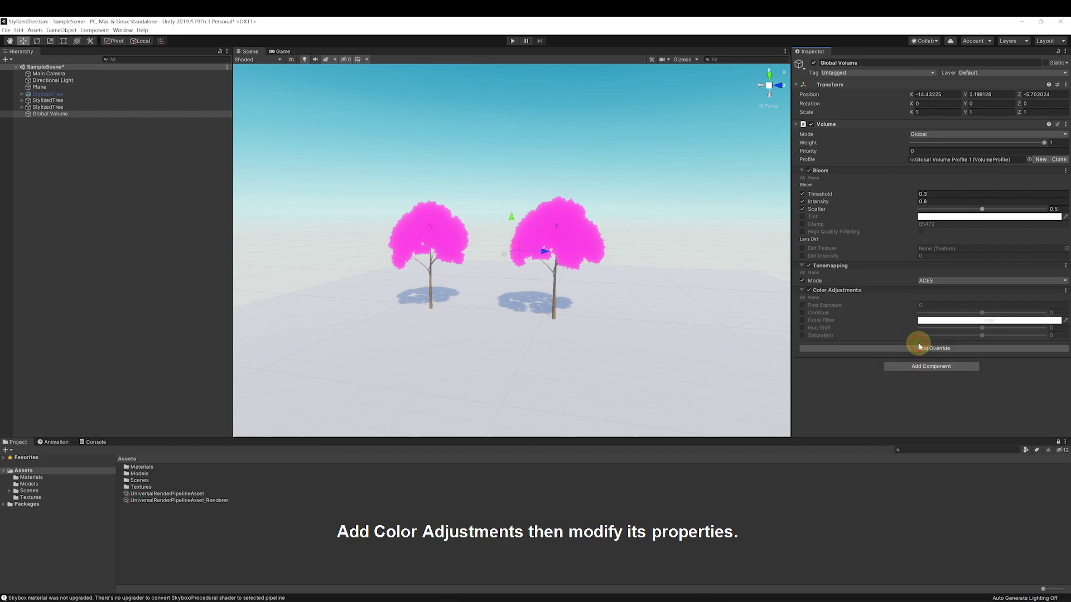
click(802, 305)
click(945, 308)
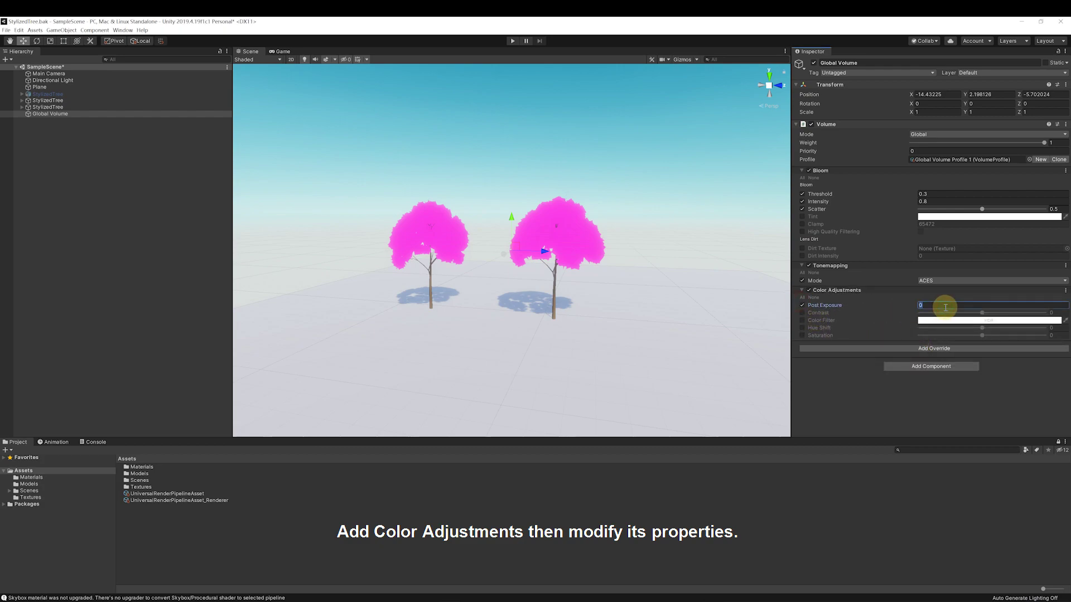
text(0.2)
click(802, 327)
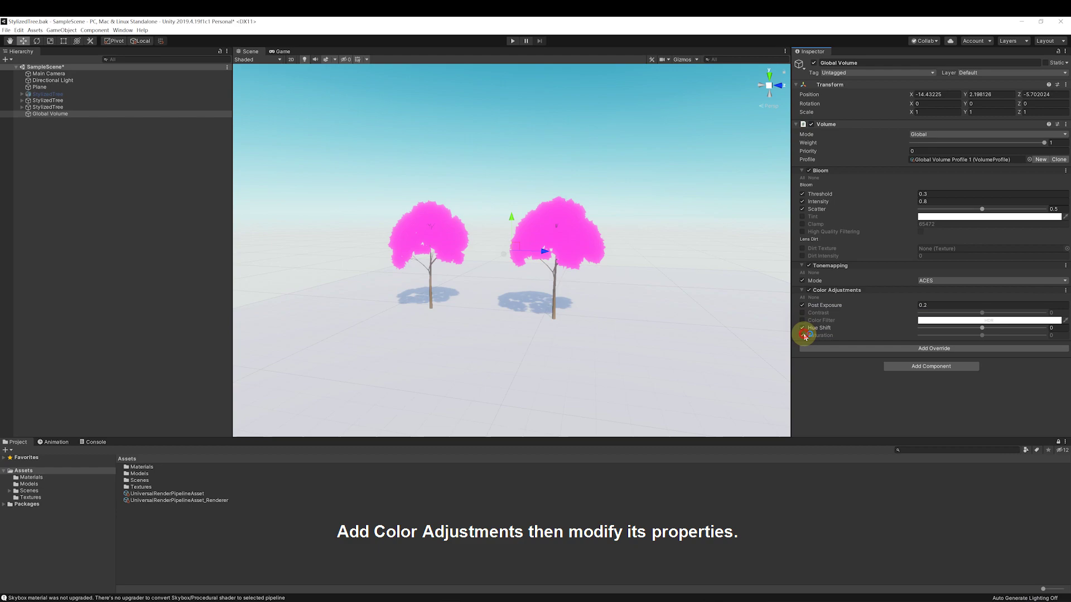
click(1056, 329)
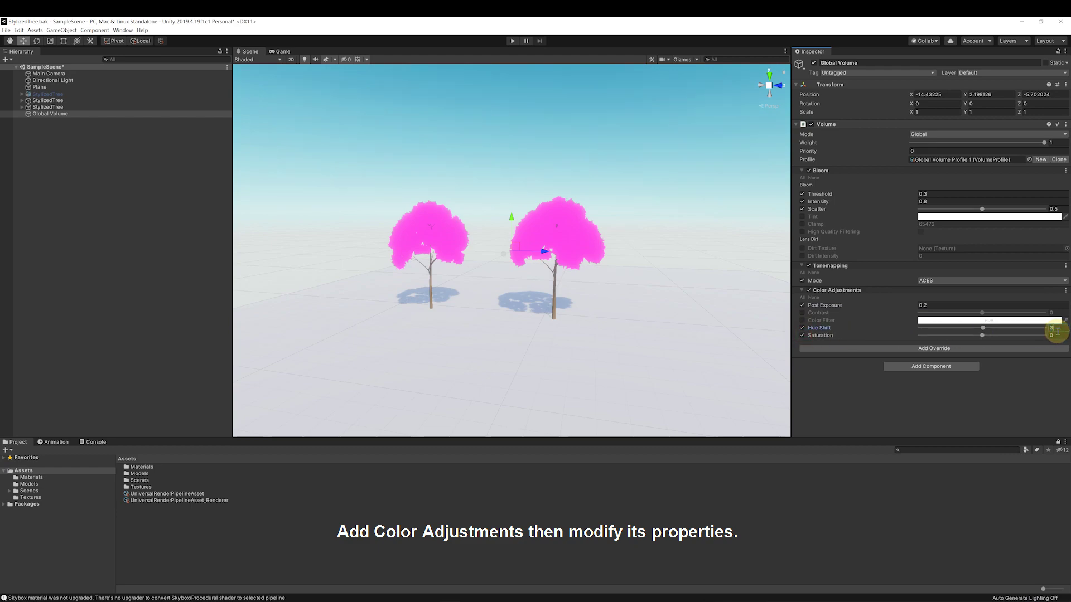
text(10)
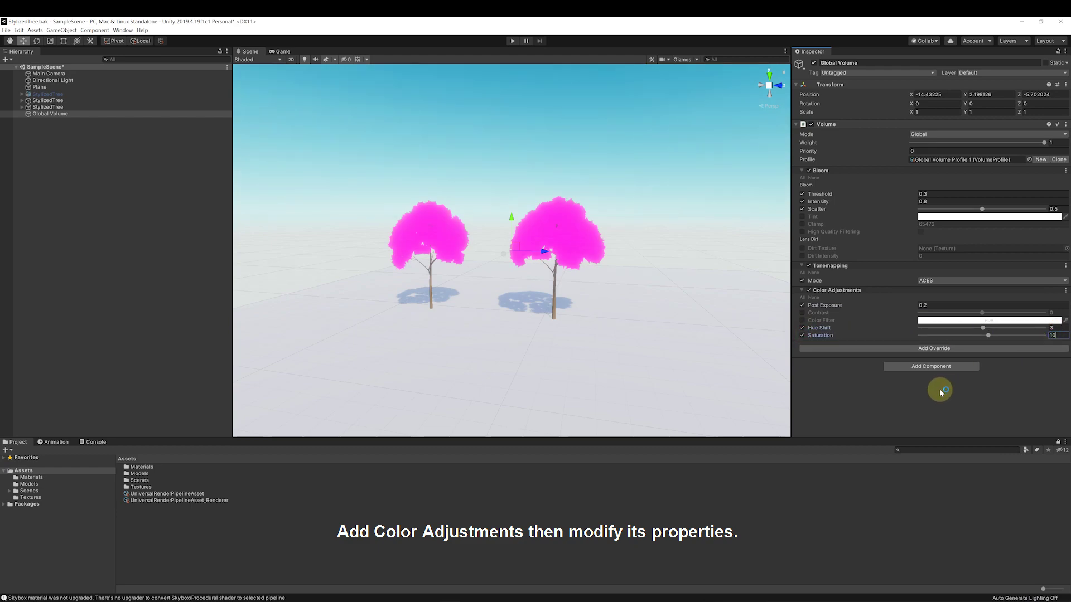
Add a White Balance override, enable its Temperature and Tint, and set Temperature to -10.
click(985, 350)
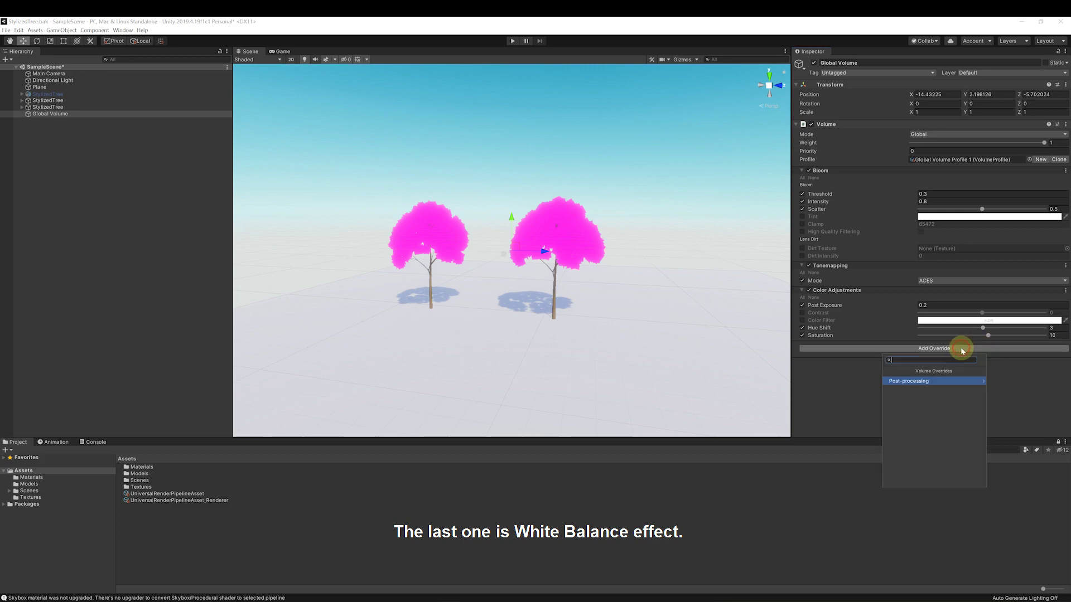
click(939, 377)
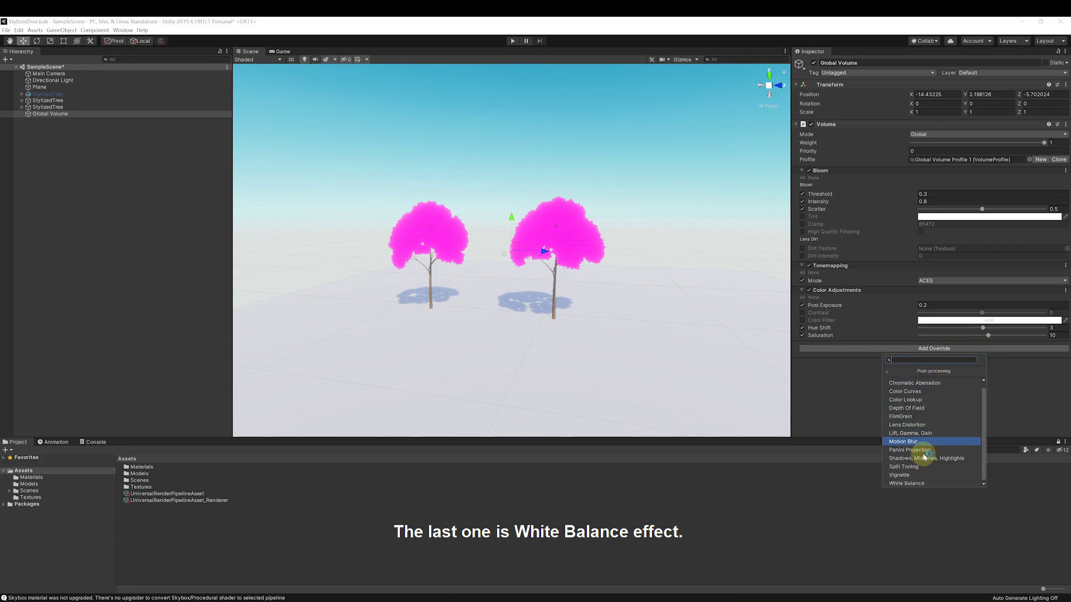
scroll(906, 463, down, 1)
click(898, 481)
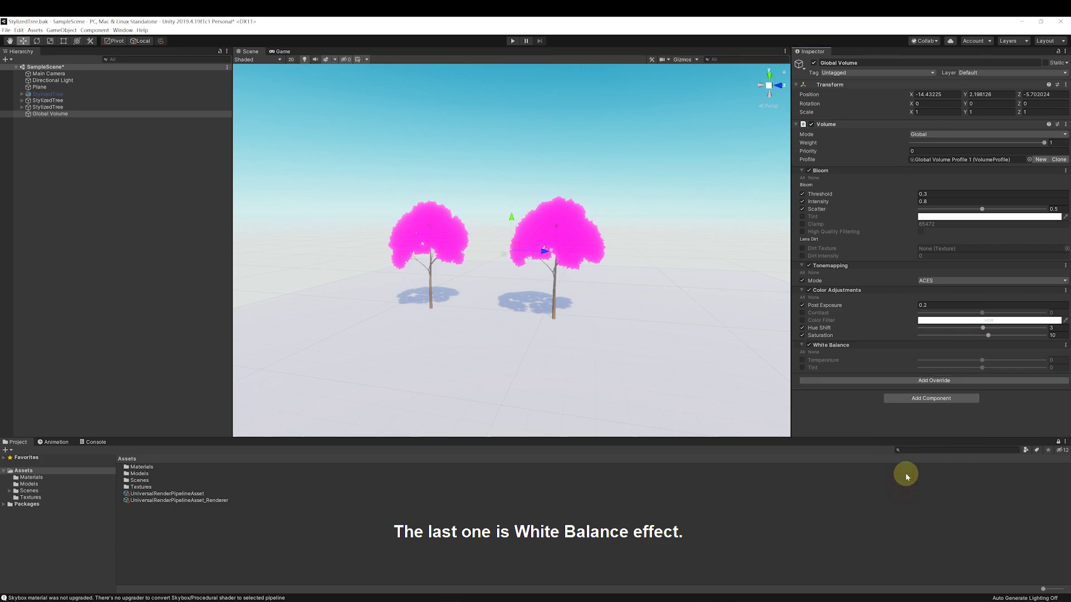
click(802, 360)
click(802, 368)
click(1060, 360)
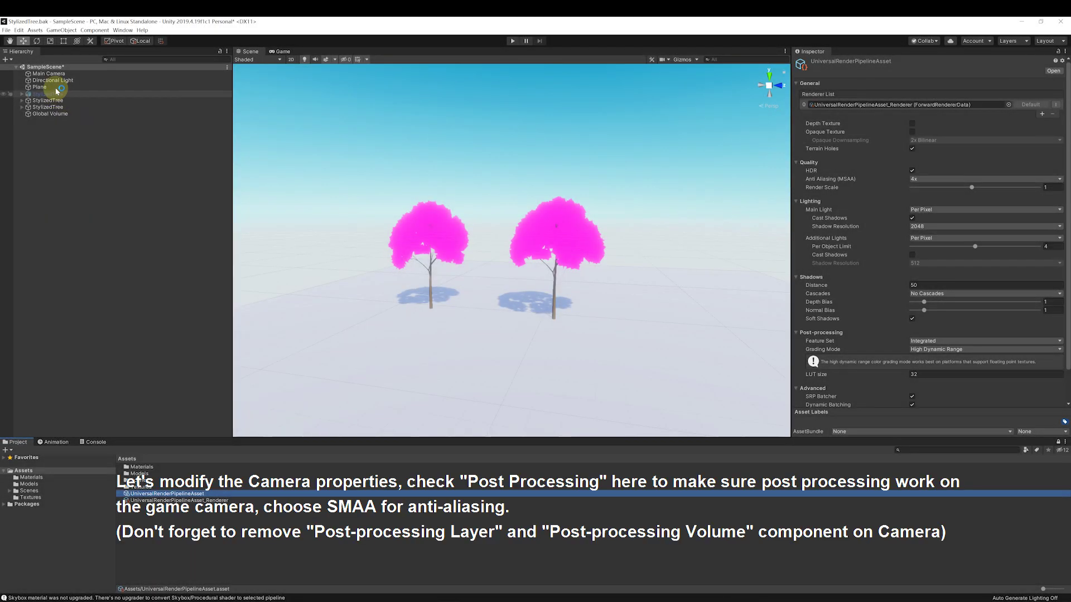
Enable Post Processing on the Main Camera and set its anti-aliasing to SMAA with High quality.
click(47, 73)
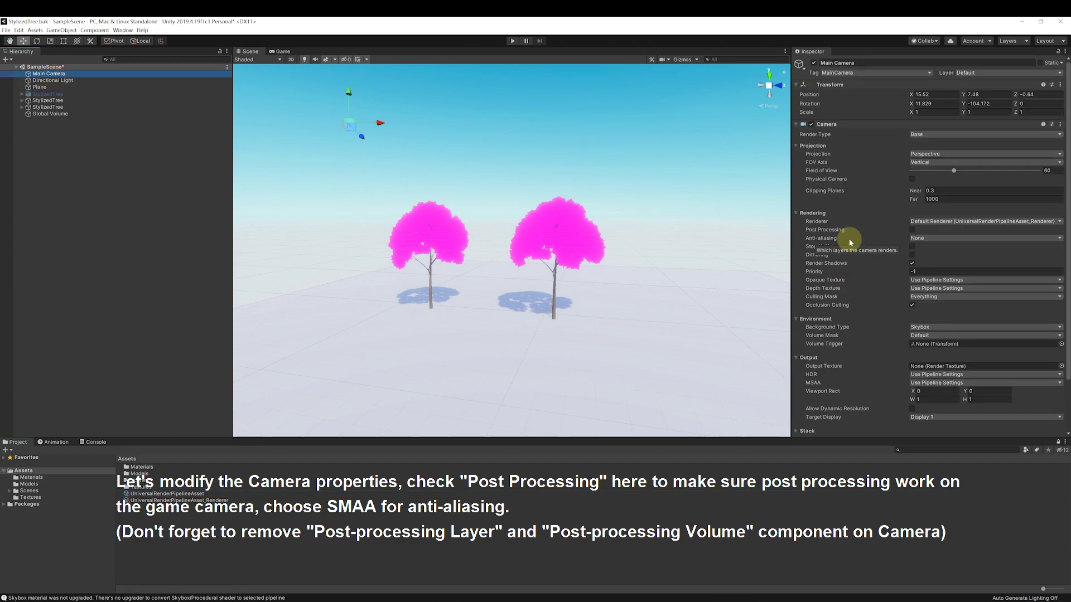
click(912, 230)
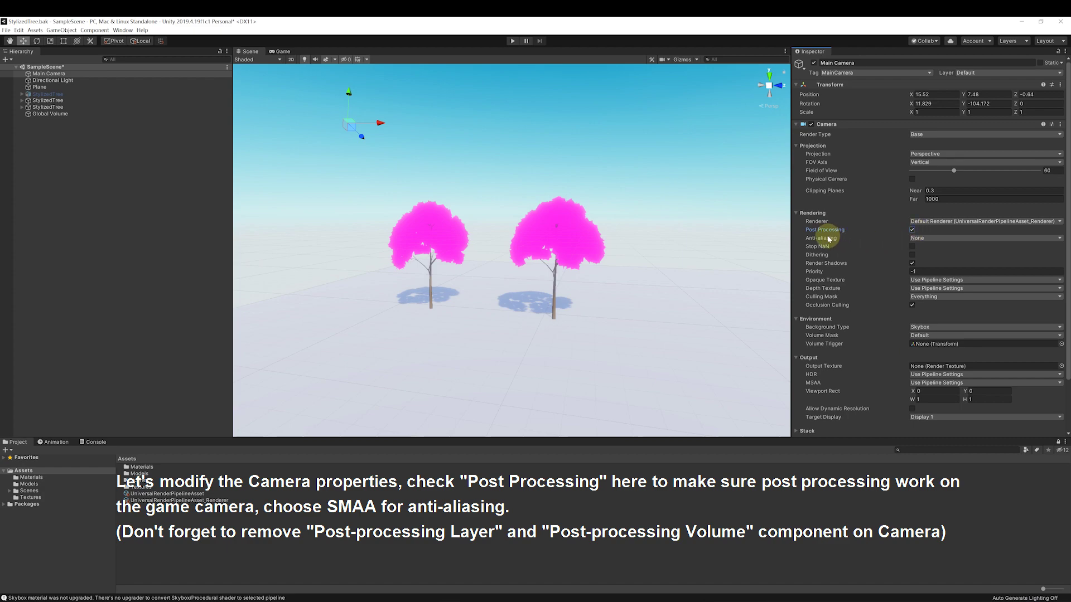
click(942, 238)
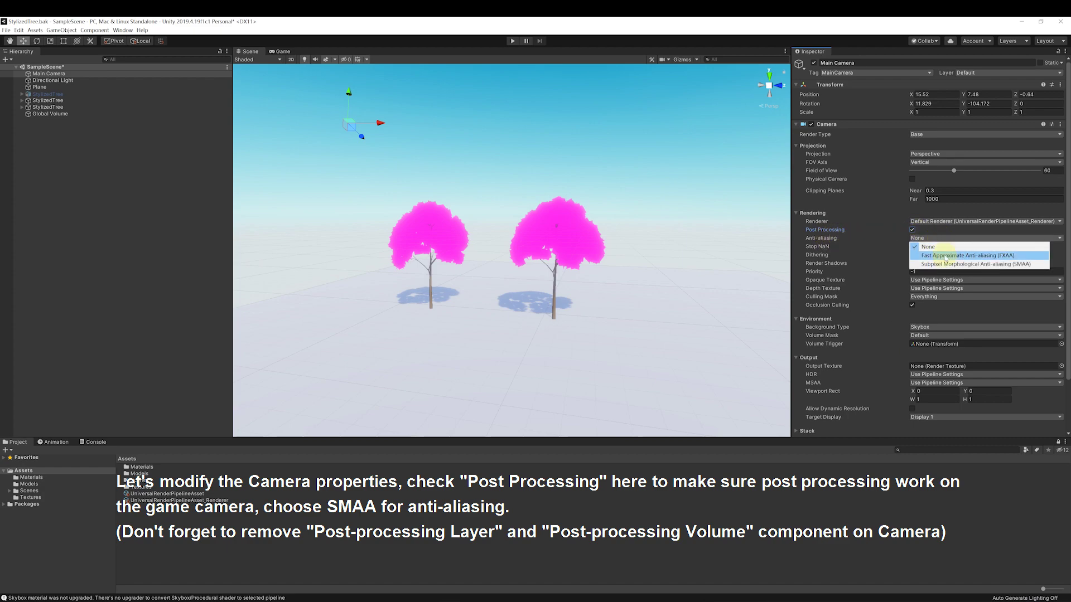
click(943, 264)
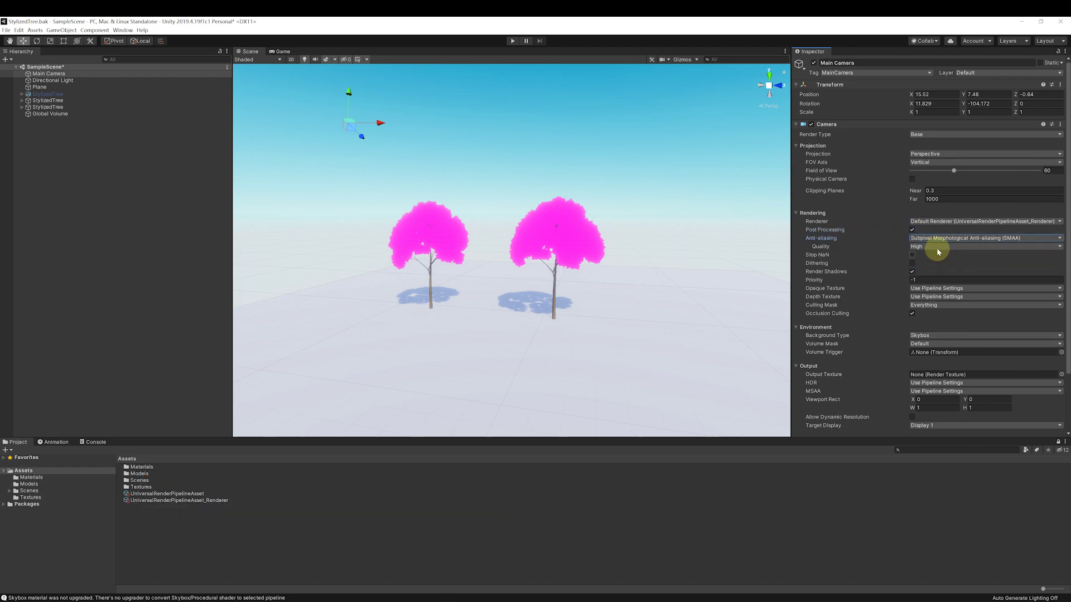
click(937, 246)
click(928, 273)
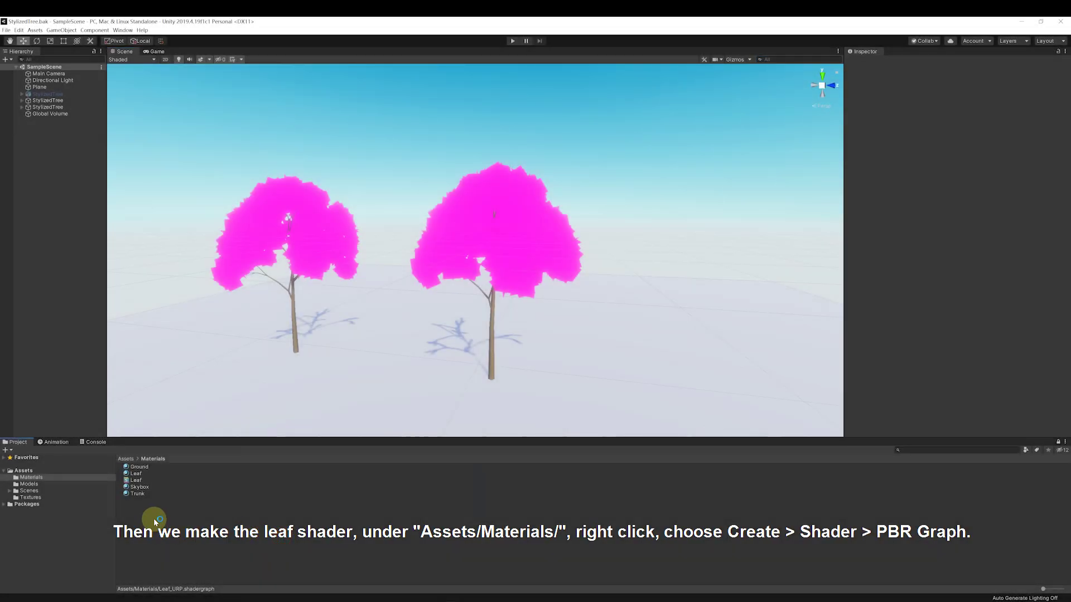
Create a PBR Graph shader named Leaf_URP in the Materials folder.
right_click(155, 520)
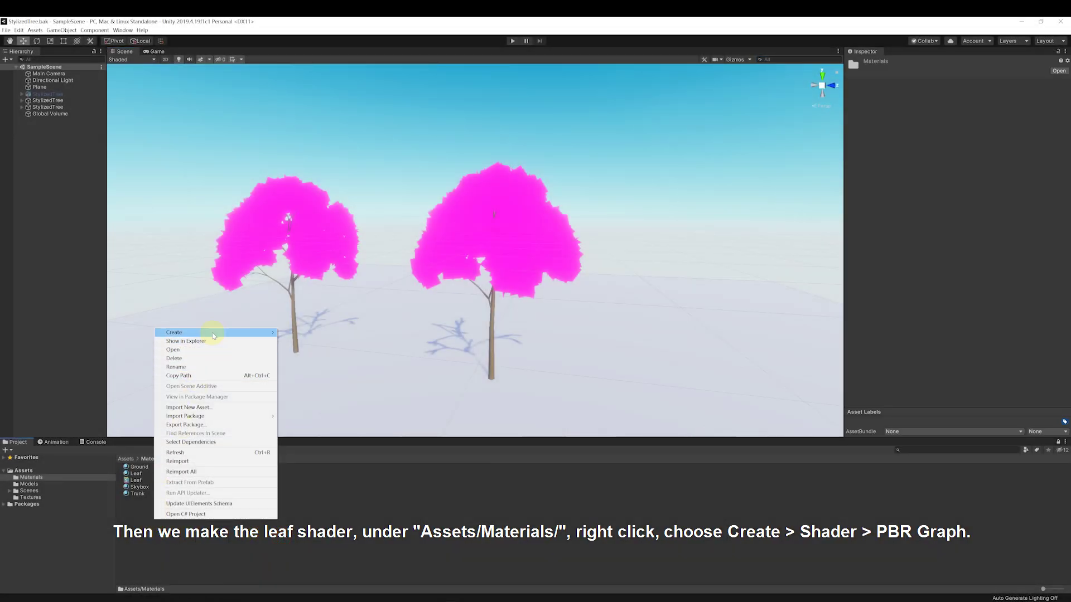
mouse_move(213, 335)
mouse_move(334, 307)
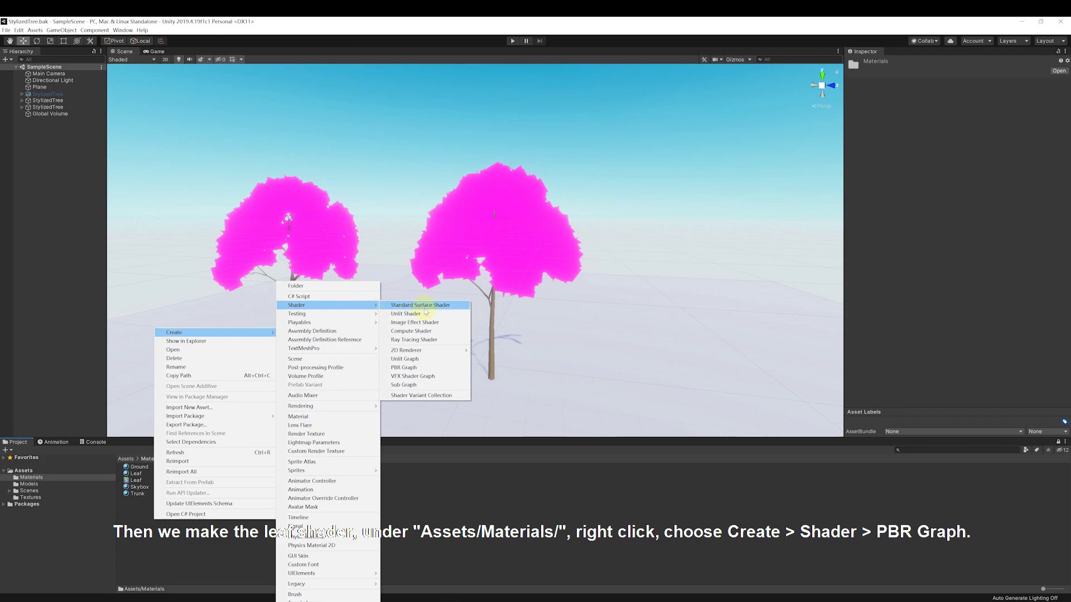
click(401, 368)
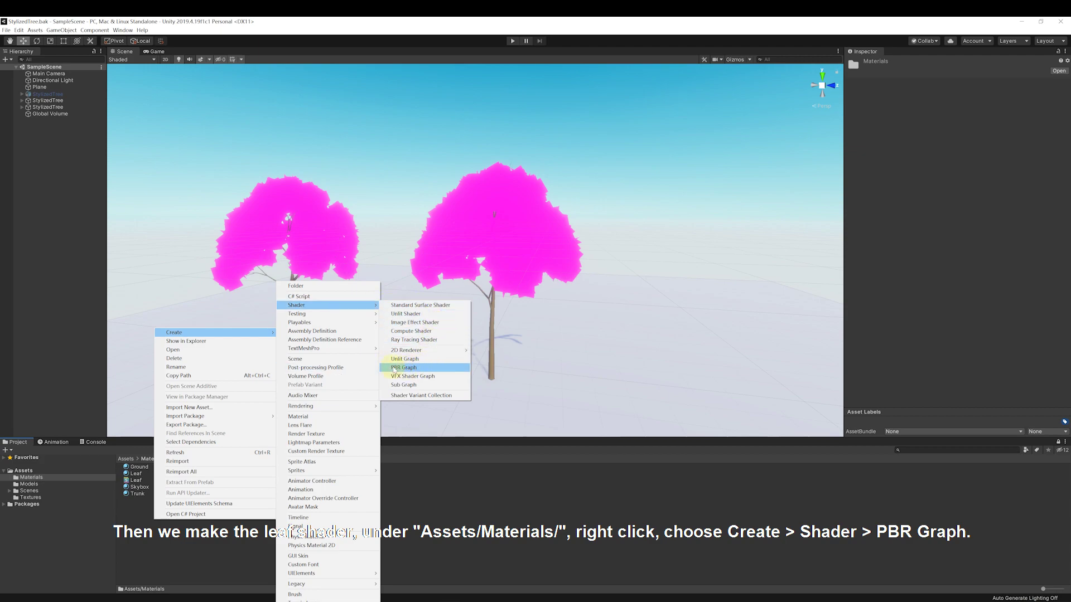
text(Leaf)
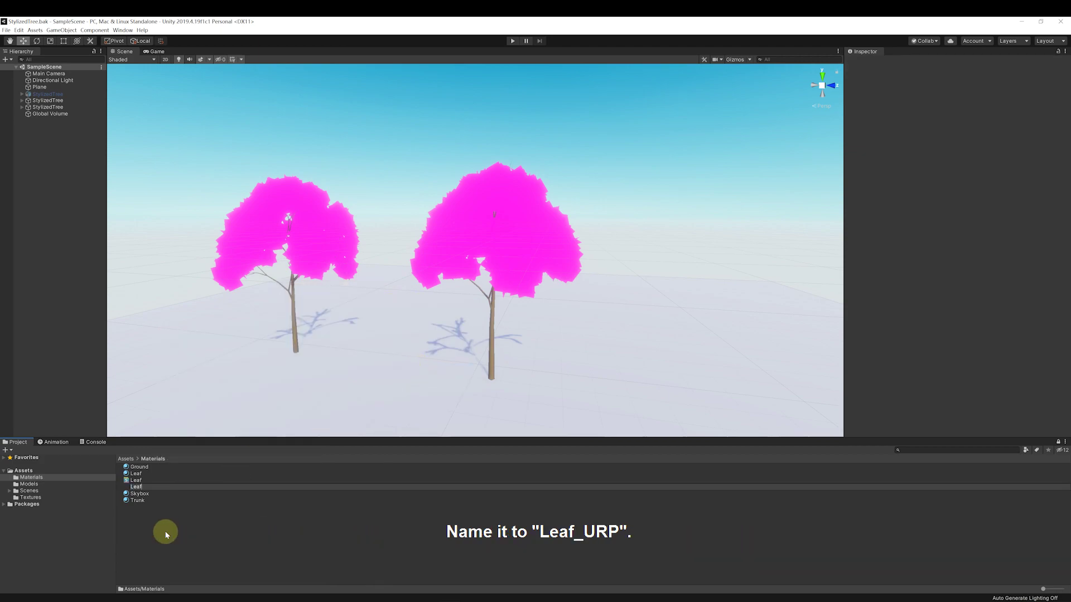
text(_URP)
click(165, 531)
Open Leaf_URP in the Shader Graph editor and reposition the PBR Master node to make room for new nodes.
double_click(142, 487)
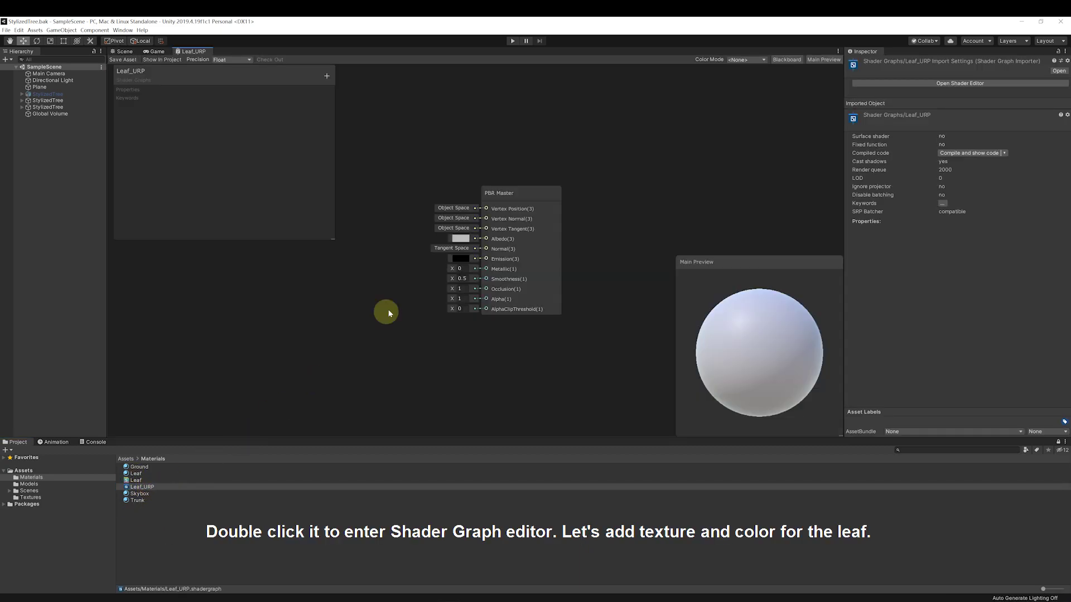
drag(547, 220, 675, 145)
middle_drag(454, 196, 476, 244)
scroll(499, 272, down, 3)
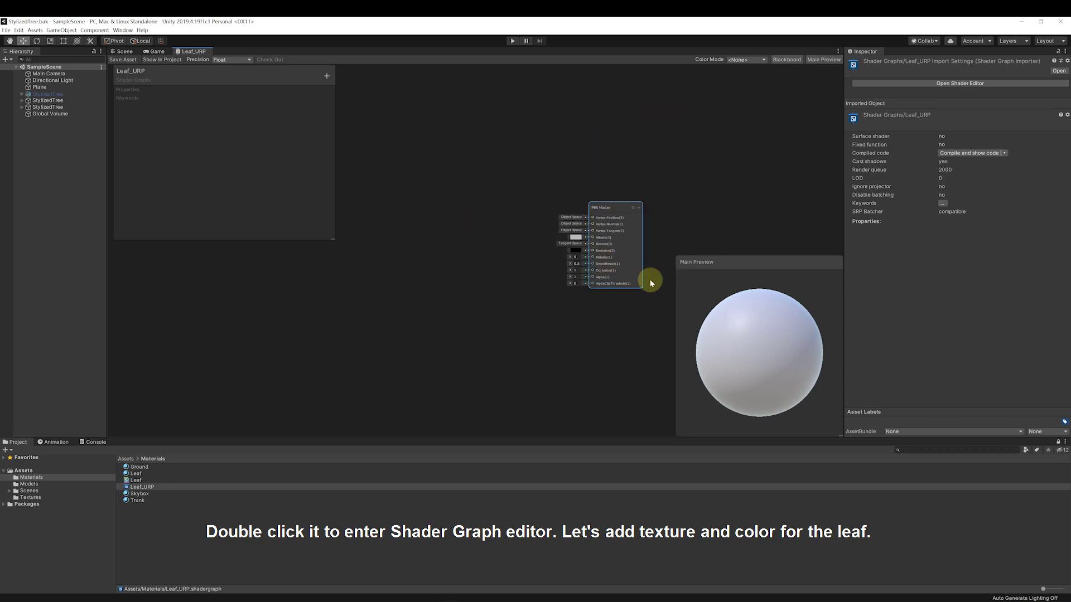
scroll(447, 223, up, 1)
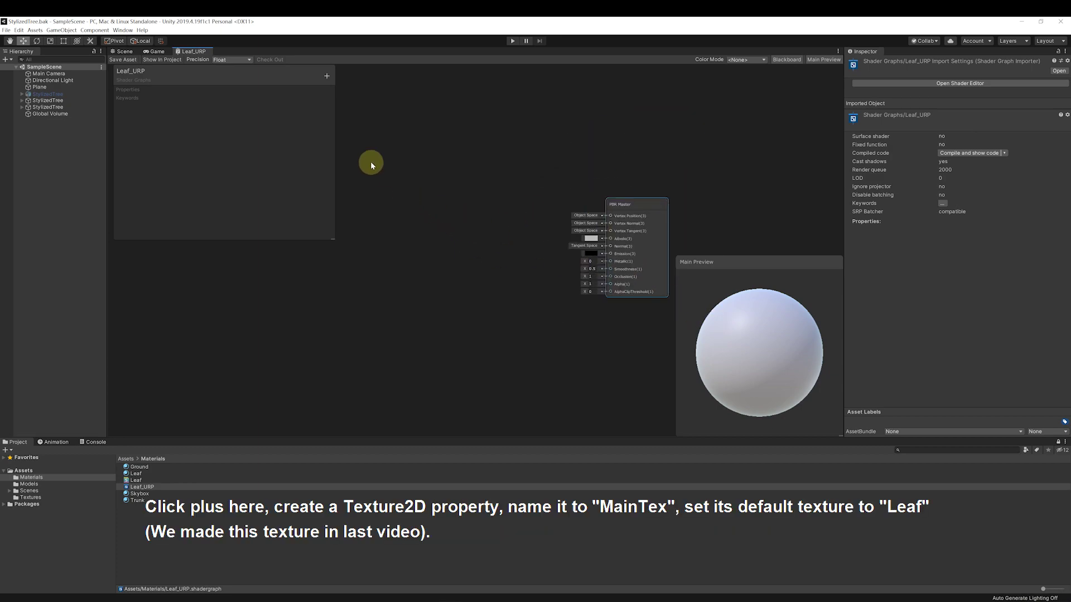
Add a Texture2D property named MainTex to the Leaf_URP graph.
click(327, 76)
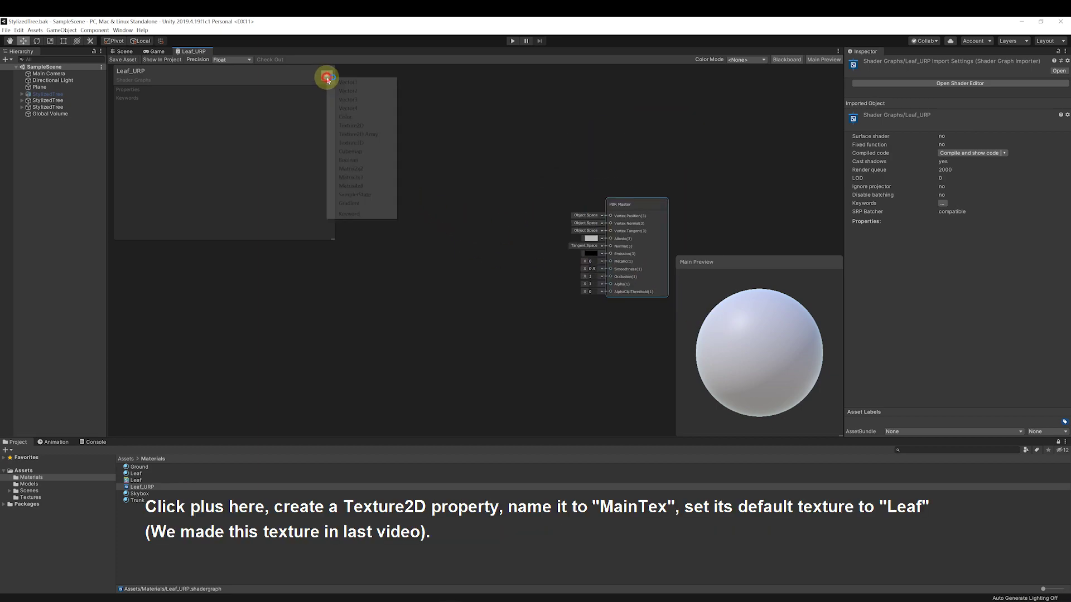
click(357, 127)
text(MainTex)
key(Return)
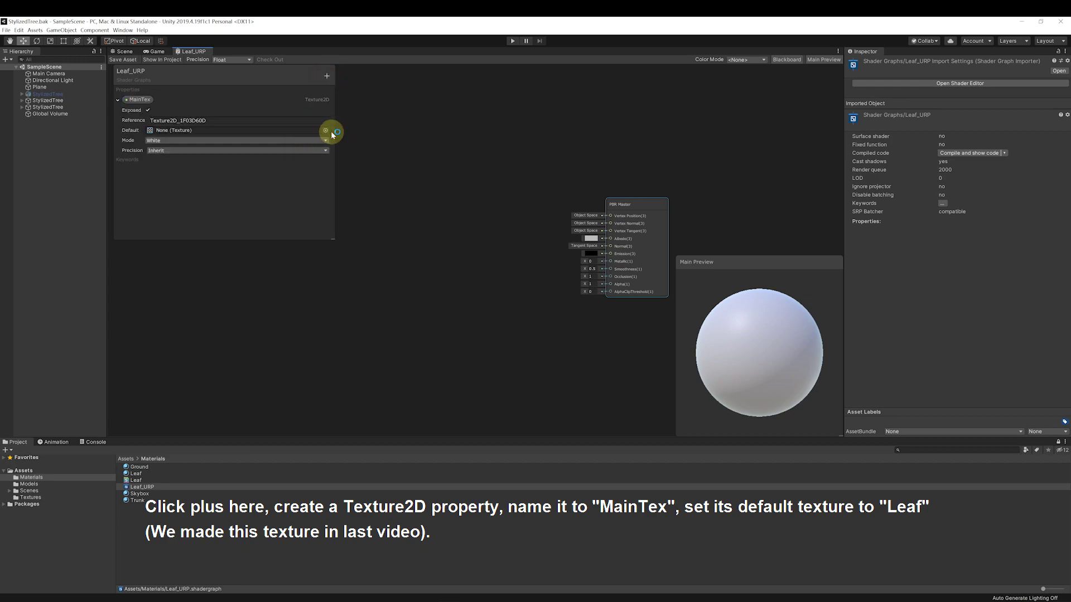
Set the default texture of the MainTex property to Leaf.
click(327, 131)
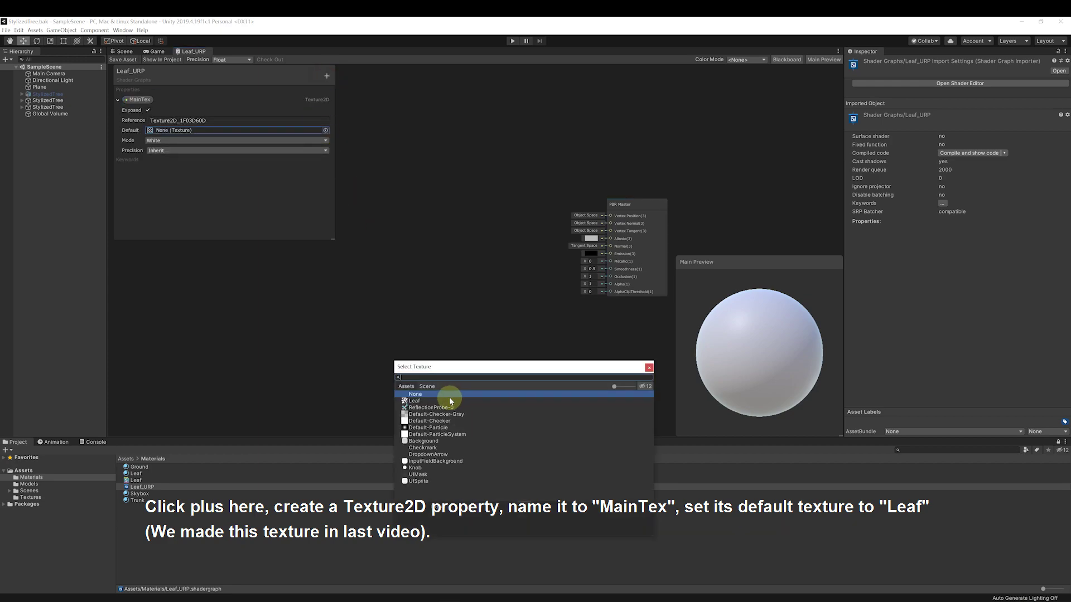
click(417, 401)
double_click(419, 403)
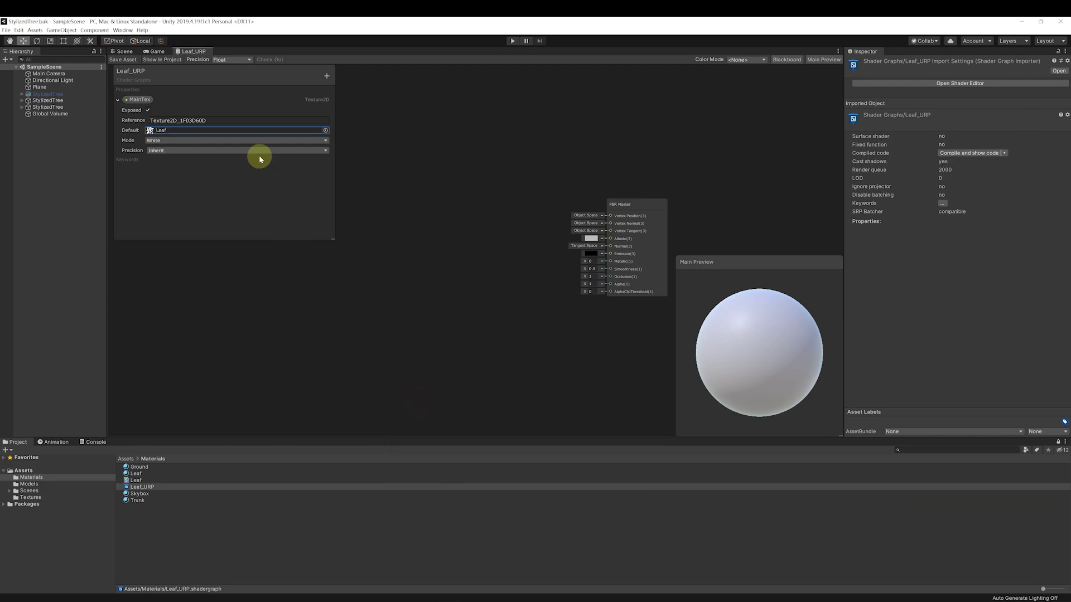
Add a Color property to the graph with a green default color, and collapse the details of both properties.
click(328, 77)
click(338, 118)
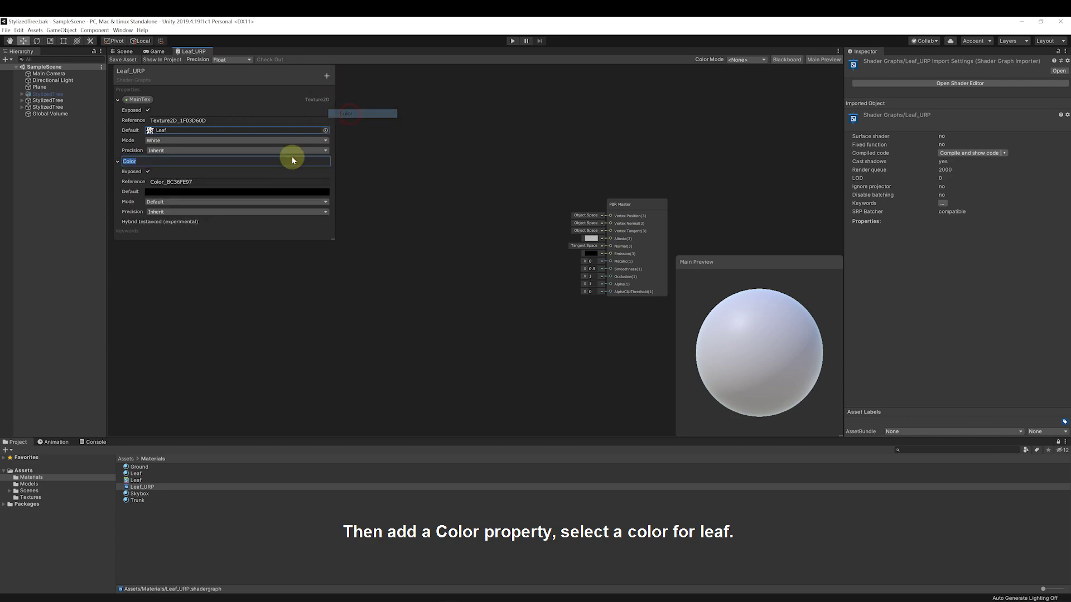
click(181, 192)
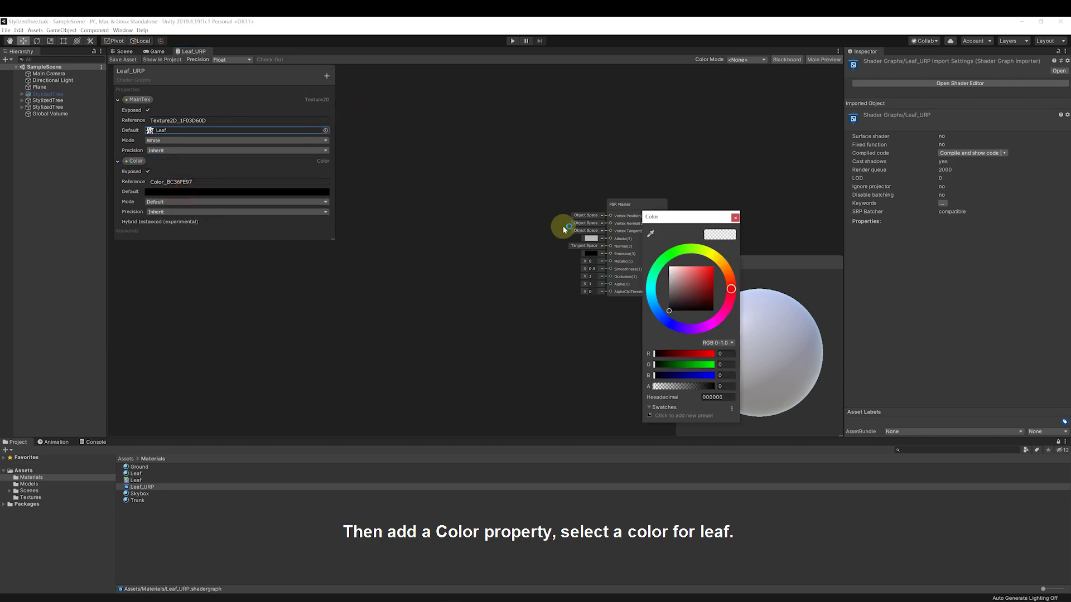
drag(673, 254, 679, 251)
click(712, 288)
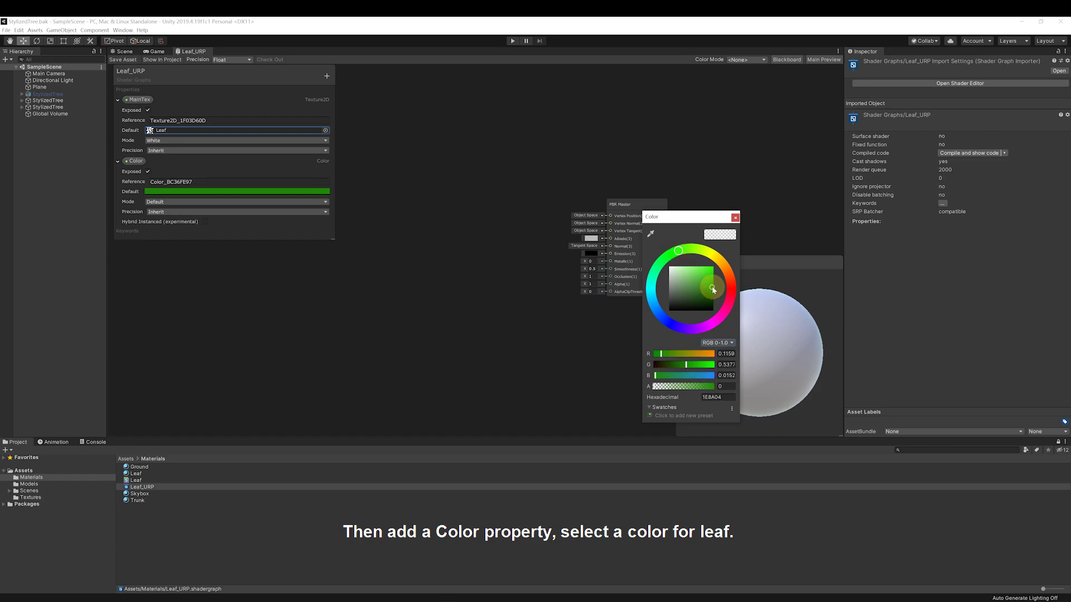
drag(713, 288, 712, 285)
click(735, 218)
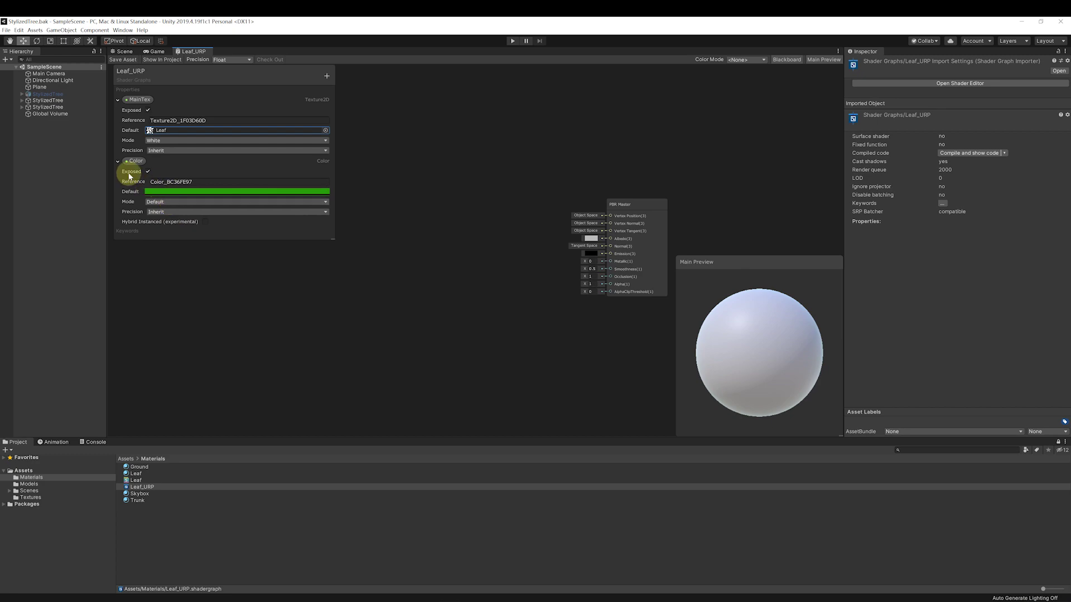
click(118, 161)
click(117, 99)
Reposition the PBR Master node and enable Two Sided in its settings.
drag(646, 200, 545, 188)
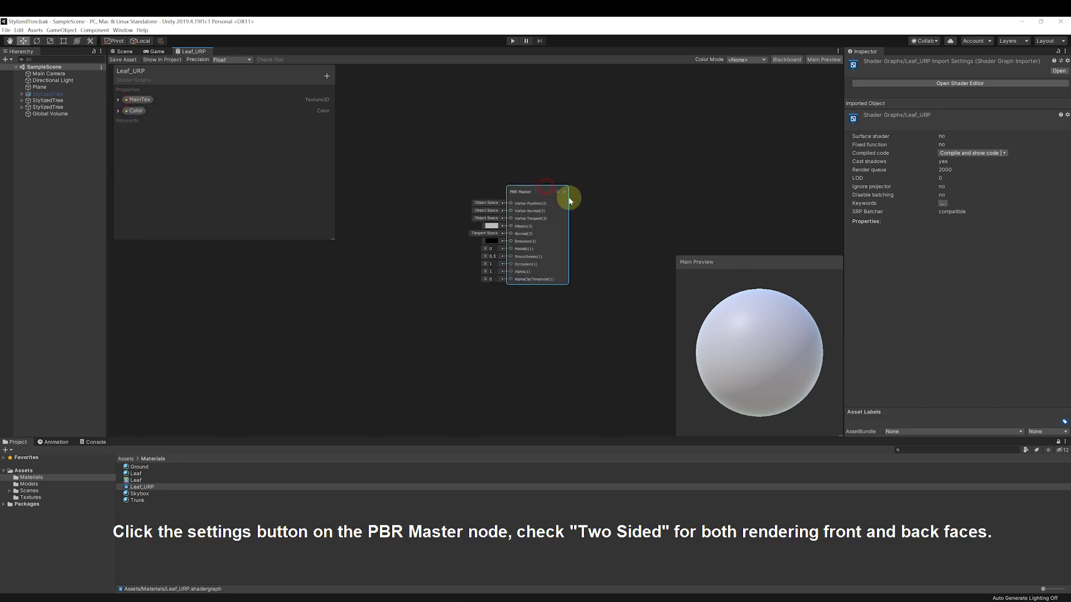
click(558, 192)
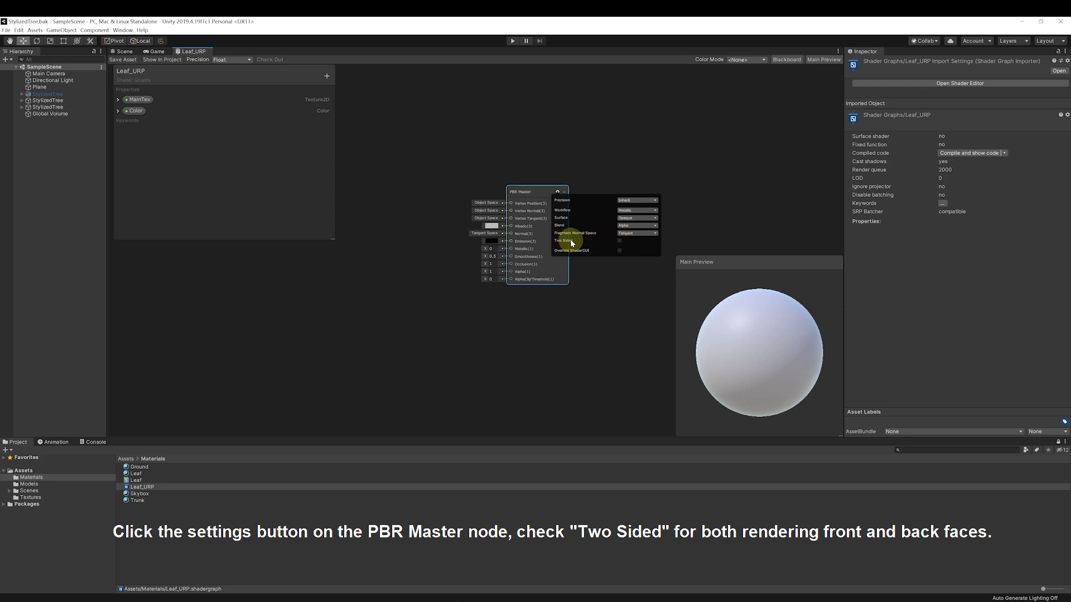
click(620, 241)
click(556, 193)
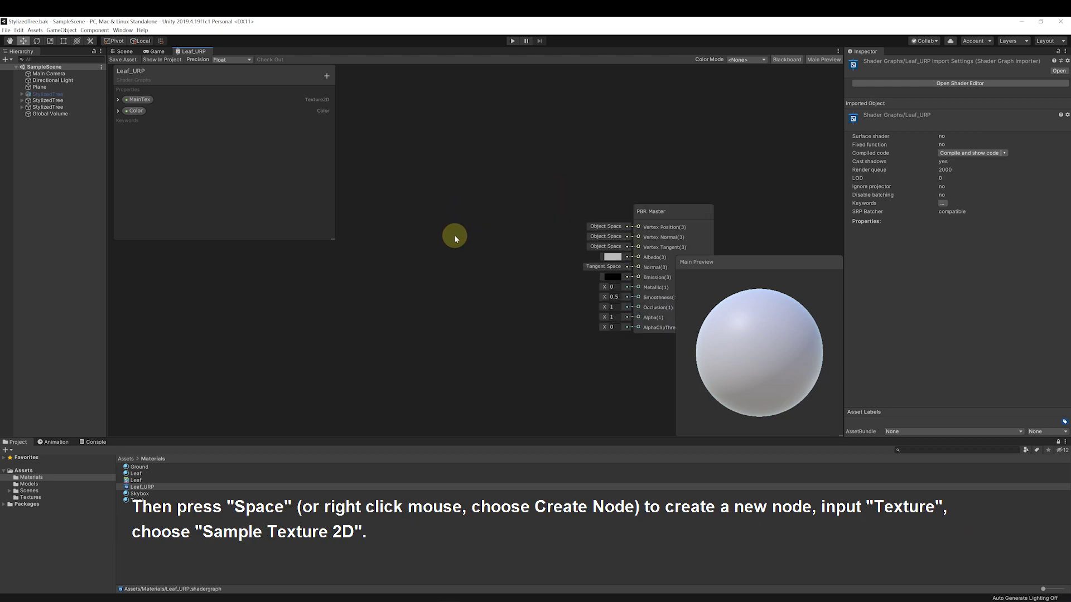
Add a Sample Texture 2D node and feed the MainTex property into its Texture input.
scroll(455, 236, down, 1)
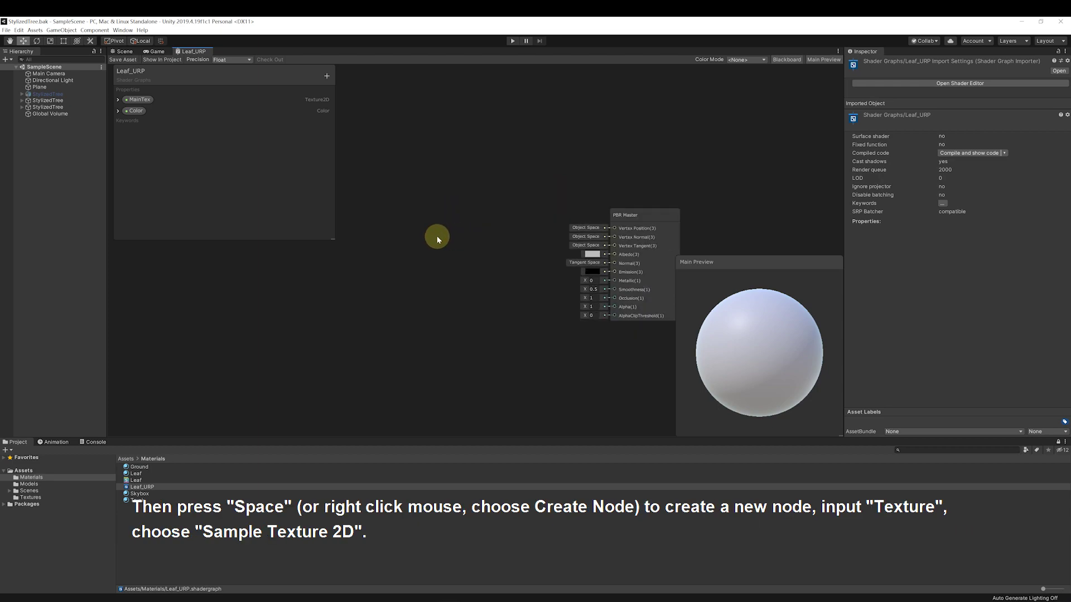
key(space)
text(Texture)
key(Down)
key(Down)
key(Return)
drag(461, 257, 453, 238)
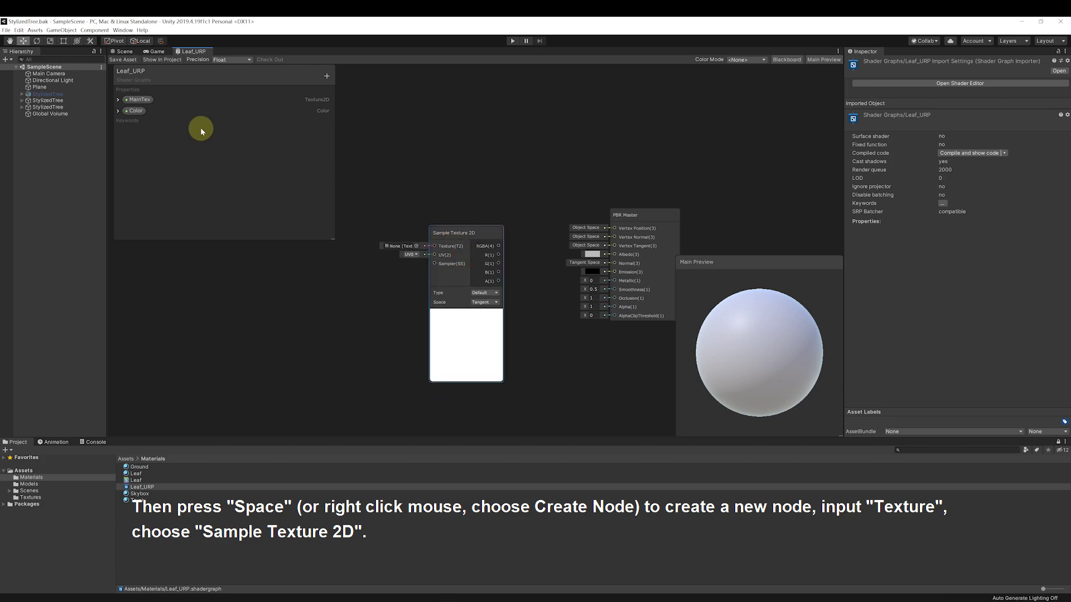
drag(138, 101, 466, 221)
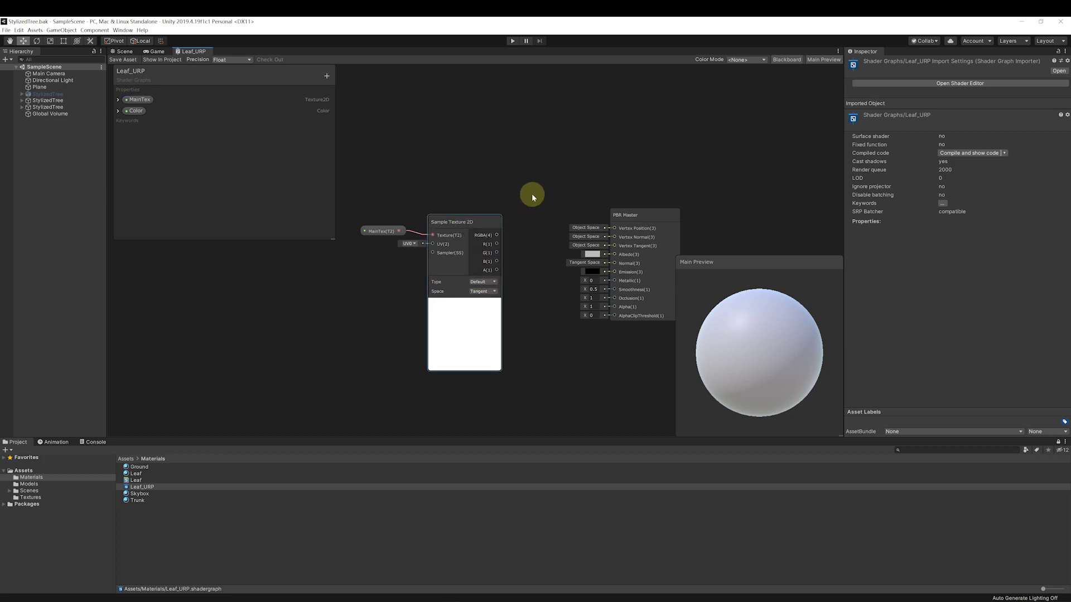
Connect the Sample Texture 2D node's A output to PBR Master's Alpha input and collapse the texture node's preview.
middle_drag(530, 196, 492, 220)
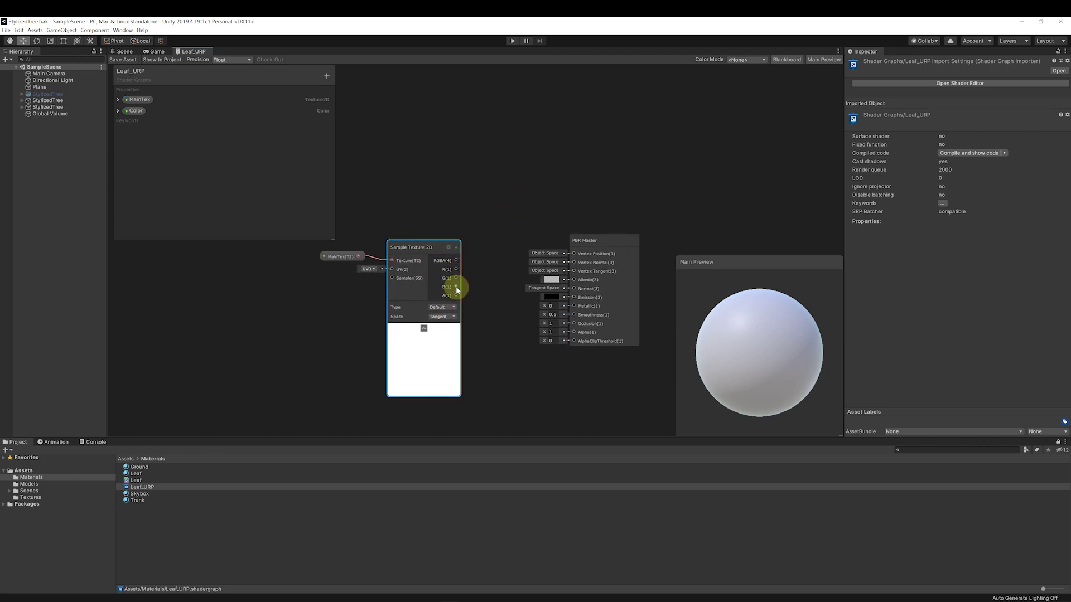
drag(456, 296, 574, 332)
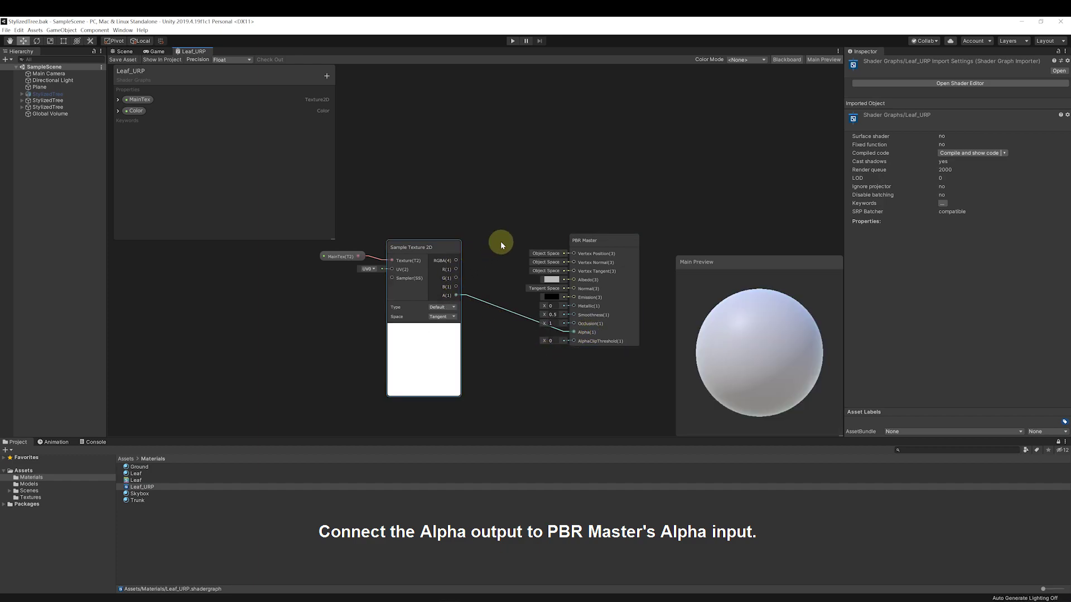
middle_drag(503, 242, 534, 266)
click(453, 352)
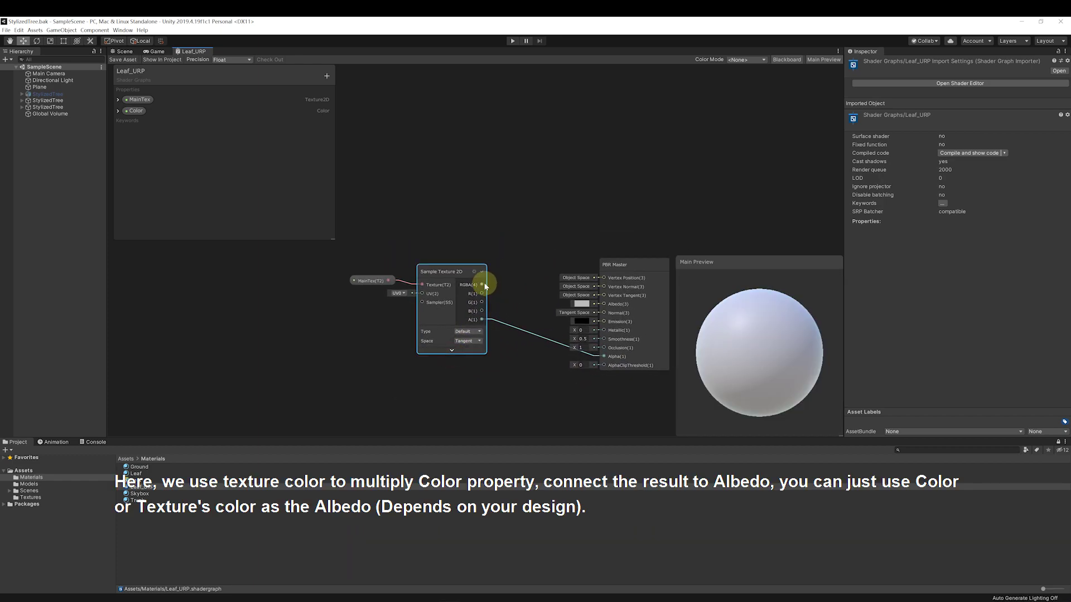
Multiply the sampled texture's RGBA output by the Color property and feed the result into PBR Master's Albedo.
drag(482, 285, 537, 216)
text(mul)
key(Return)
click(549, 252)
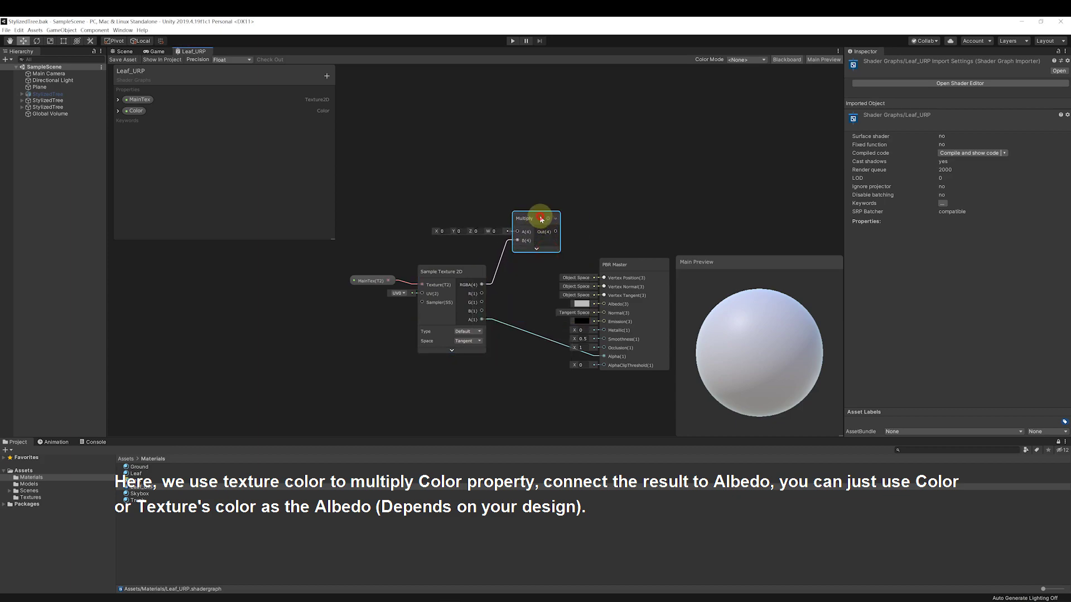
drag(135, 111, 450, 206)
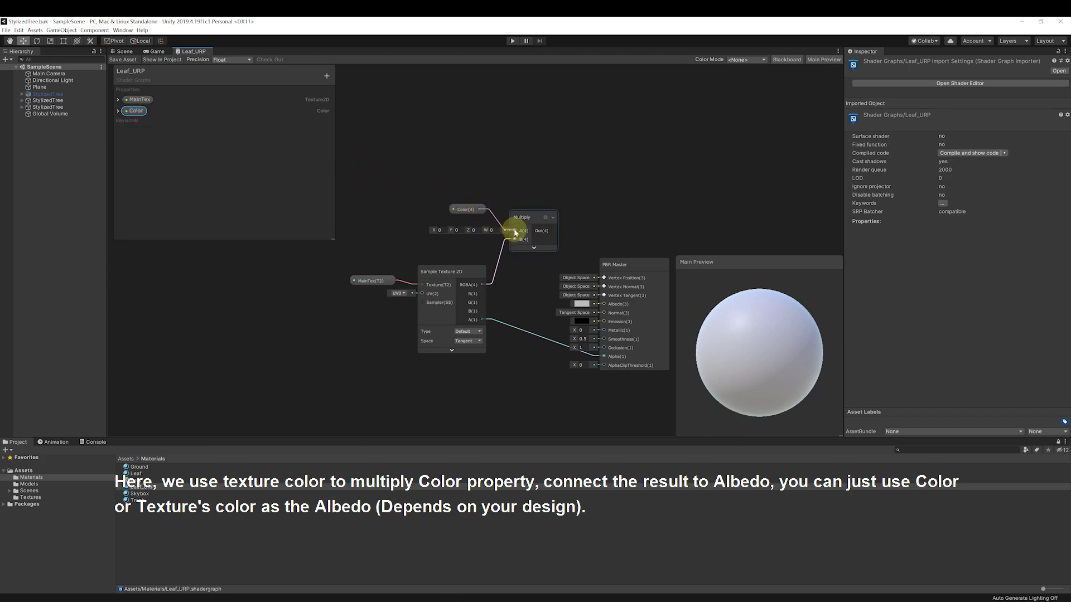
drag(514, 233, 515, 231)
middle_drag(443, 241, 416, 240)
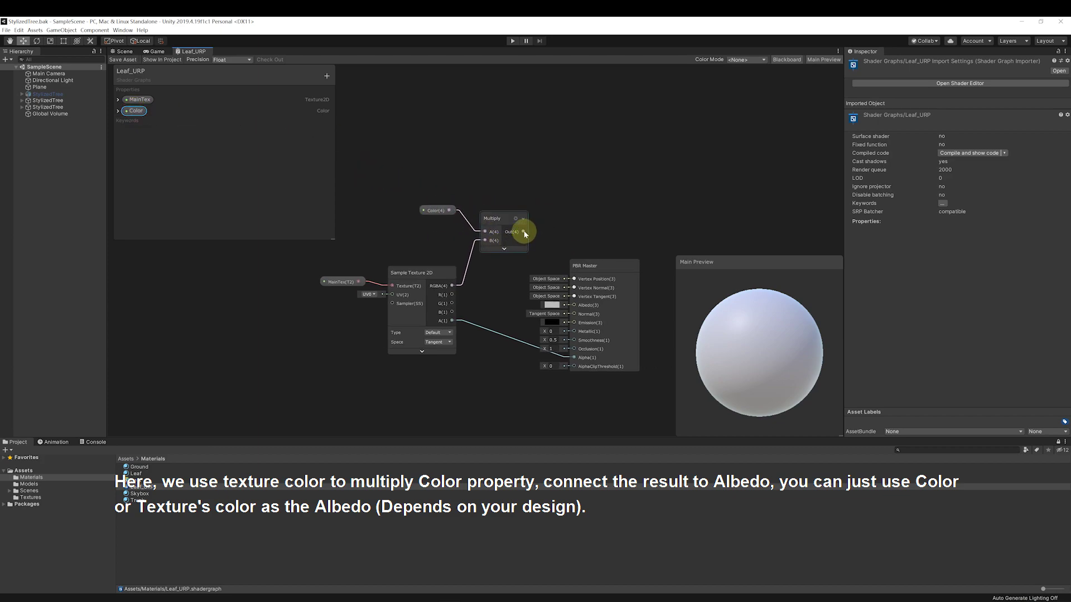
drag(526, 234, 574, 306)
drag(610, 270, 632, 269)
middle_drag(606, 232, 551, 229)
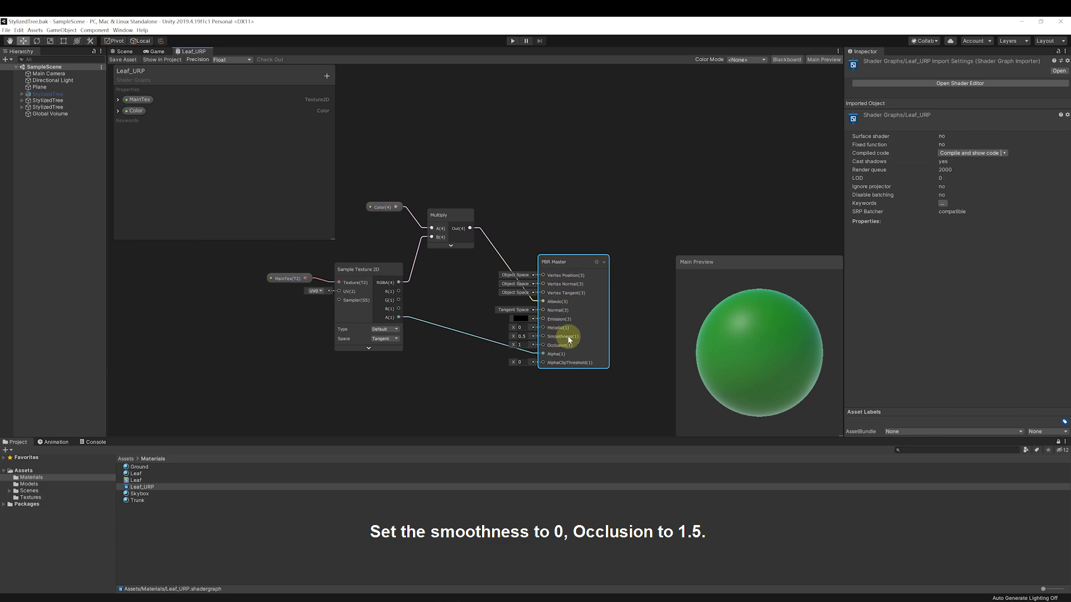
Set PBR Master's Smoothness to 0 and Occlusion to 1.5, and move the node away from the texture nodes.
click(521, 336)
text(0)
click(520, 345)
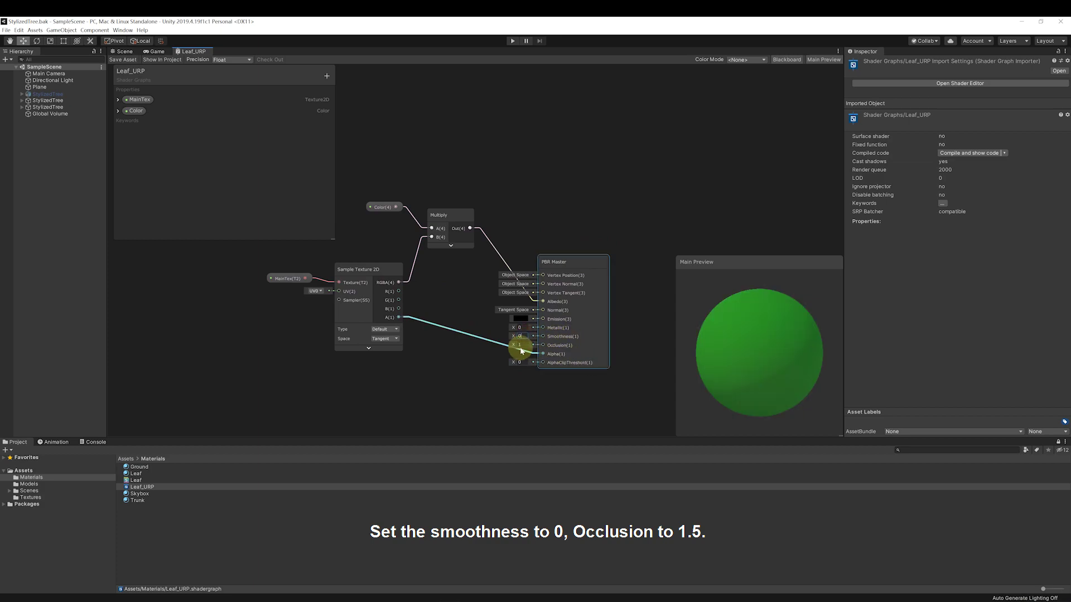
text(1.5)
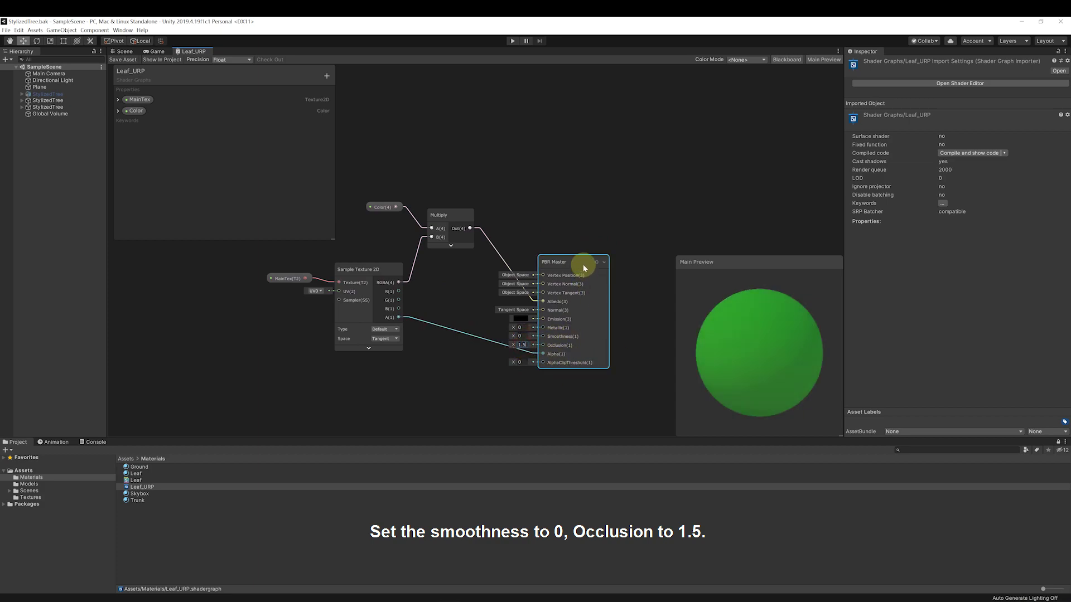
drag(583, 267, 653, 196)
scroll(496, 282, down, 4)
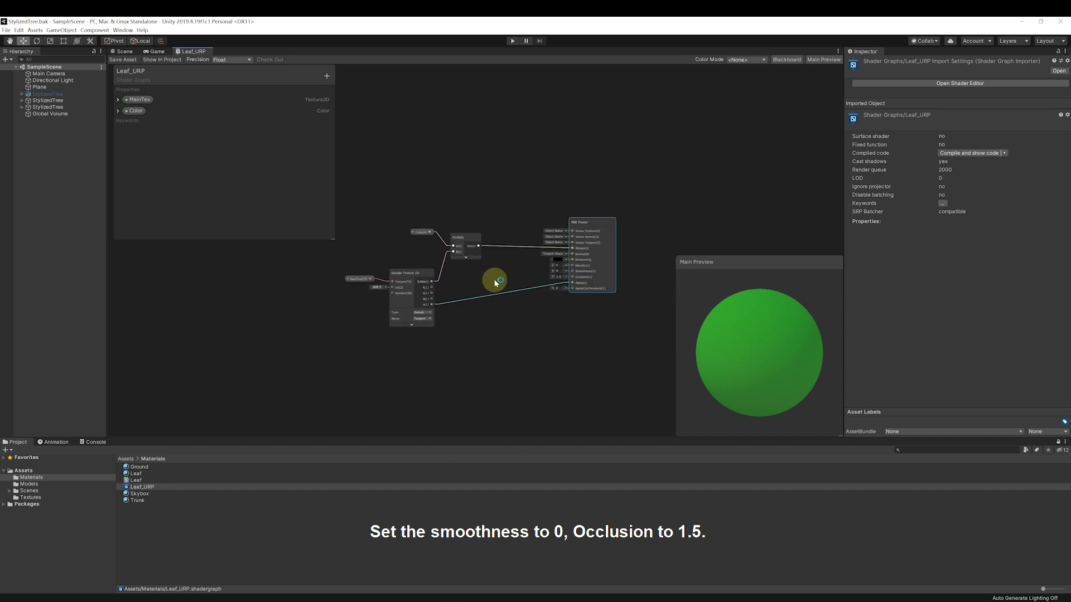
scroll(500, 301, up, 2)
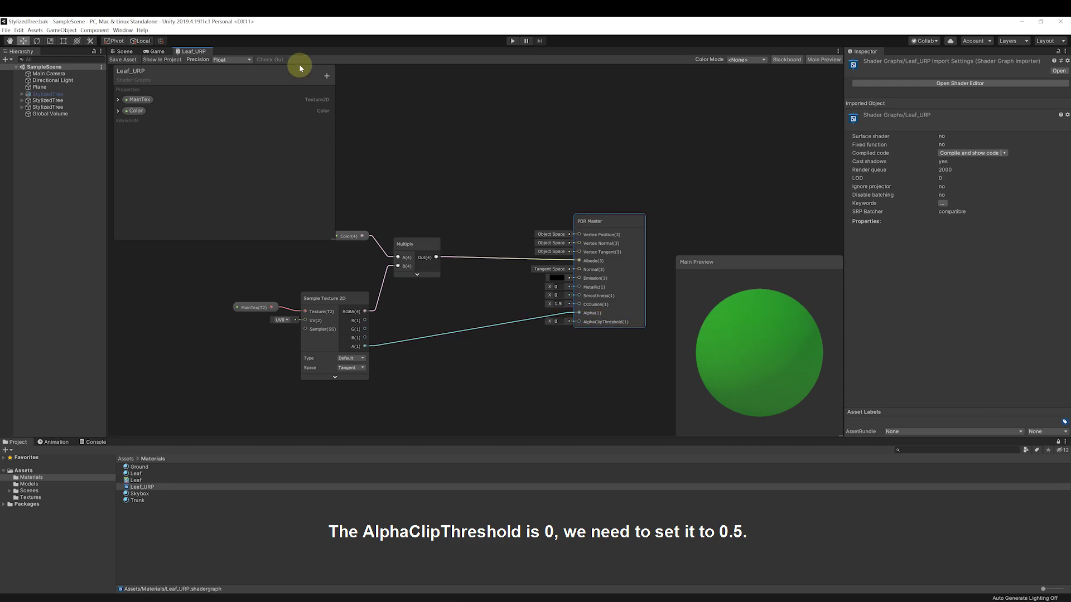
Add a Vector1 property named AlphaCutoff with a default of 0.5 and its mode set to Slider.
click(327, 75)
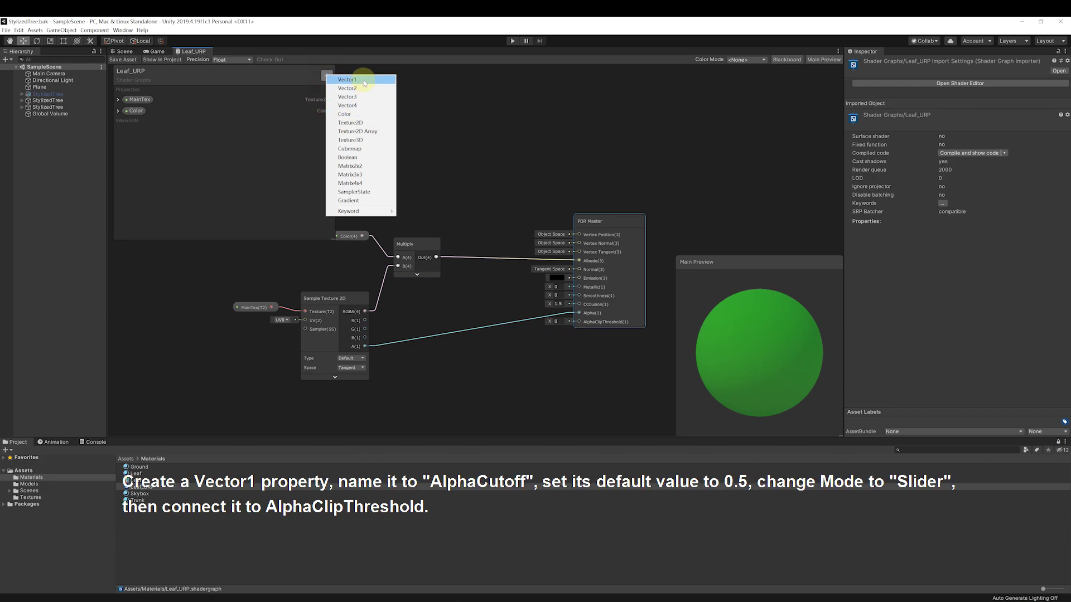
click(362, 82)
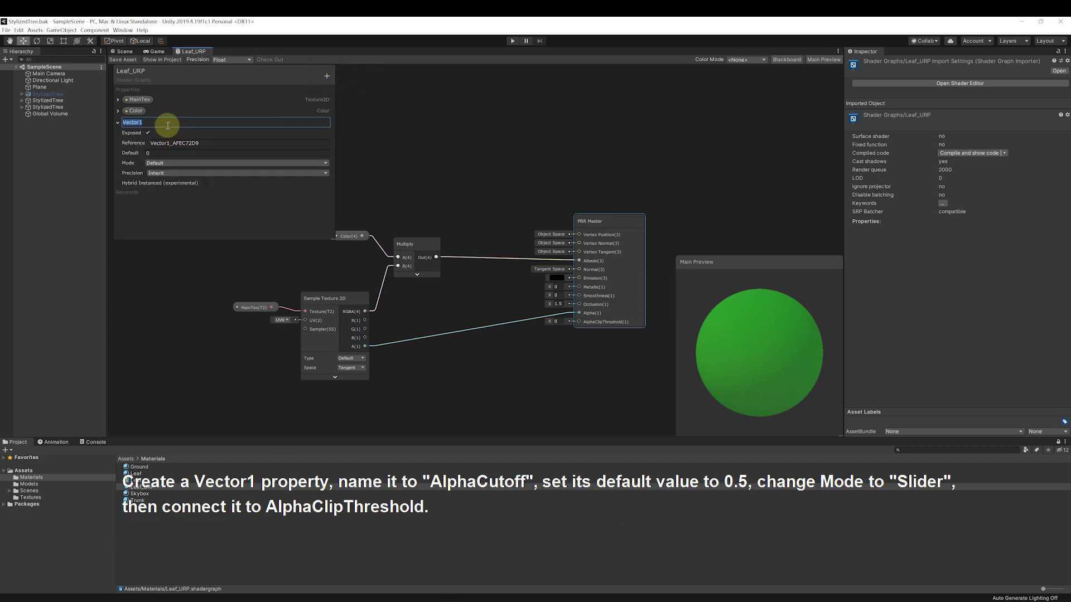
text(AlphaCutoff)
click(161, 153)
text(0.5)
click(165, 163)
click(164, 180)
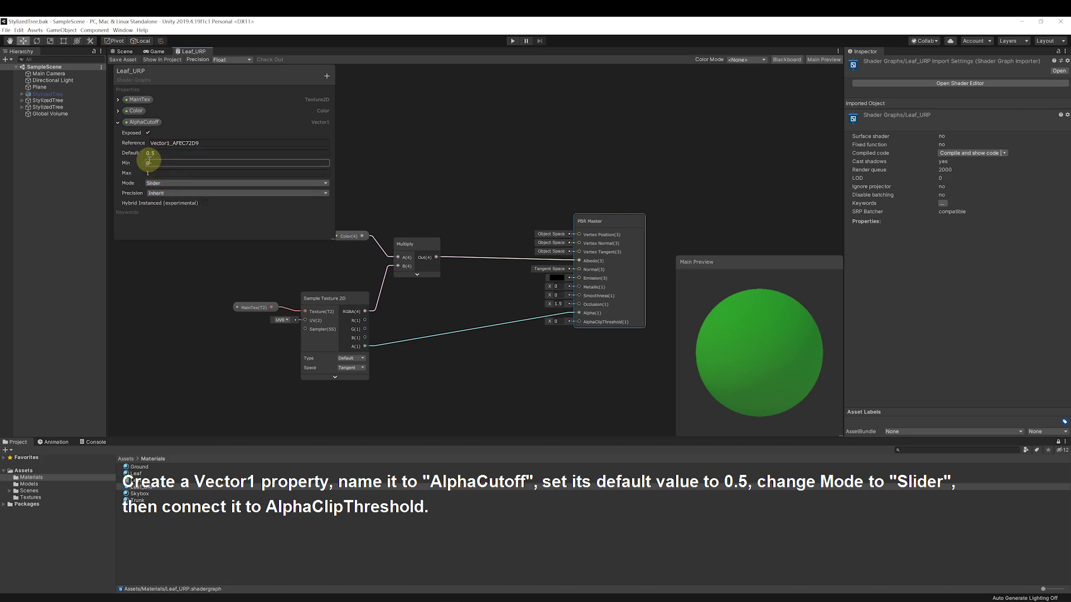
click(148, 173)
click(117, 122)
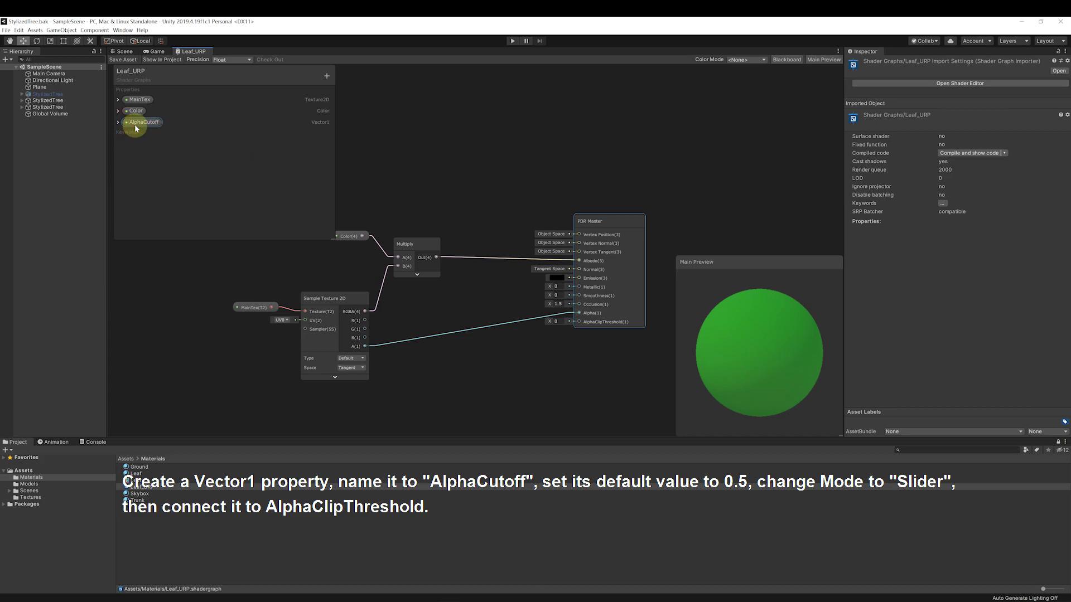
Connect the AlphaCutoff property to PBR Master's AlphaClipThreshold input and save the shader asset.
drag(135, 122, 534, 339)
click(807, 352)
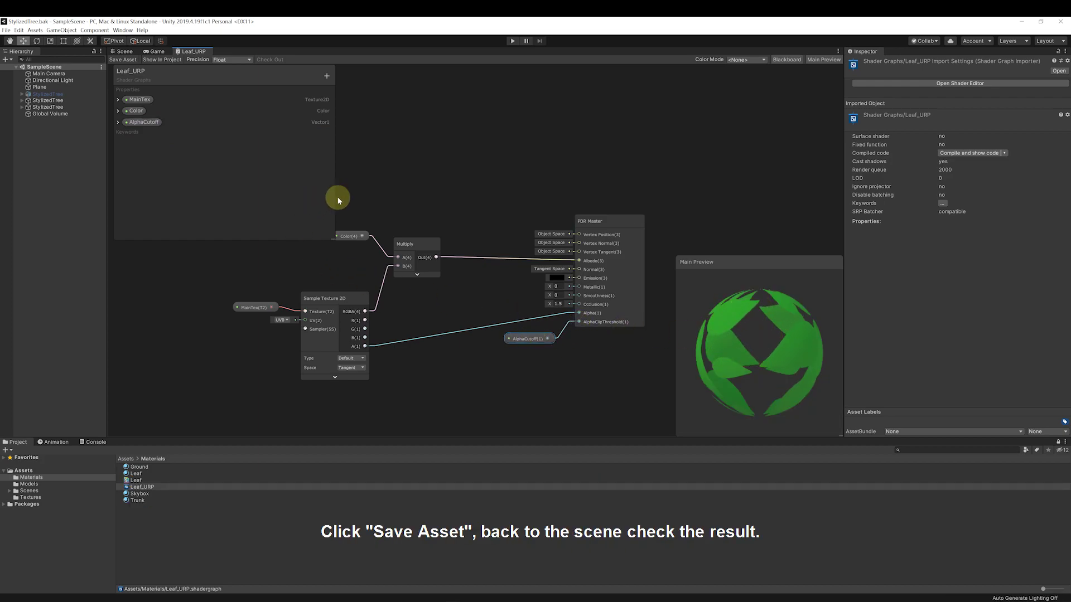
click(123, 60)
Return to the Scene view and assign the Leaf_URP shader to the Leaf material.
click(122, 51)
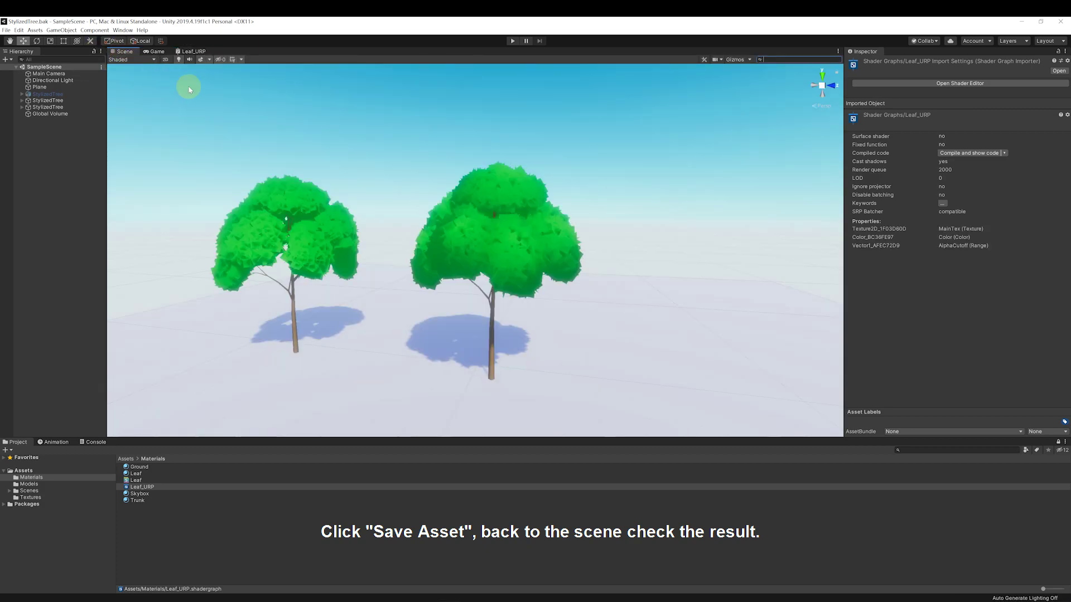
drag(150, 490, 141, 476)
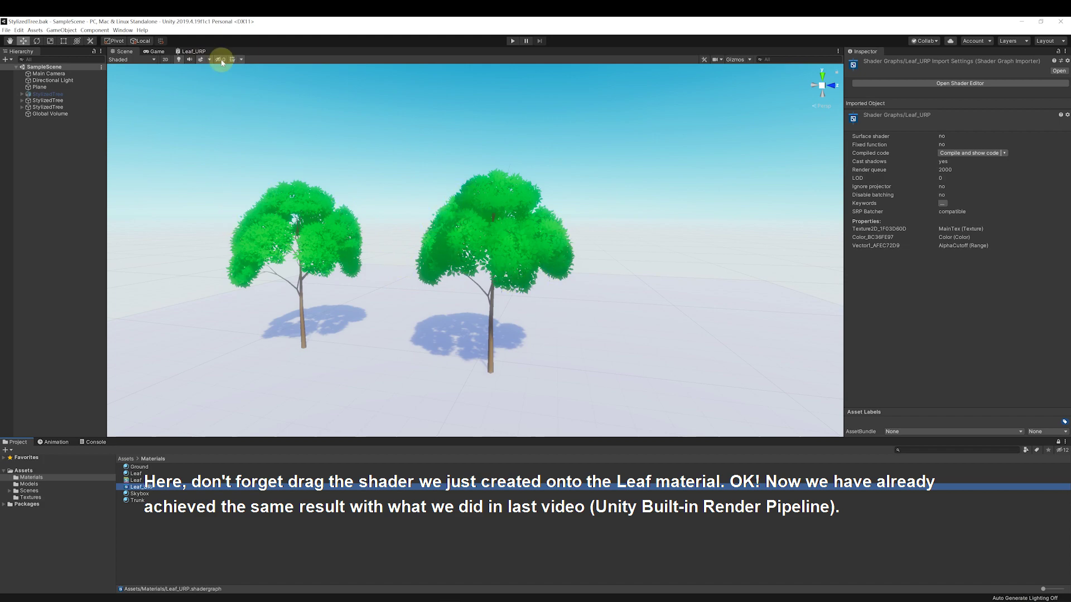
Reopen the Leaf_URP graph and move the PBR Master node farther from the color nodes to make room for vertex animation nodes.
click(194, 52)
middle_drag(500, 317, 503, 335)
scroll(476, 330, down, 3)
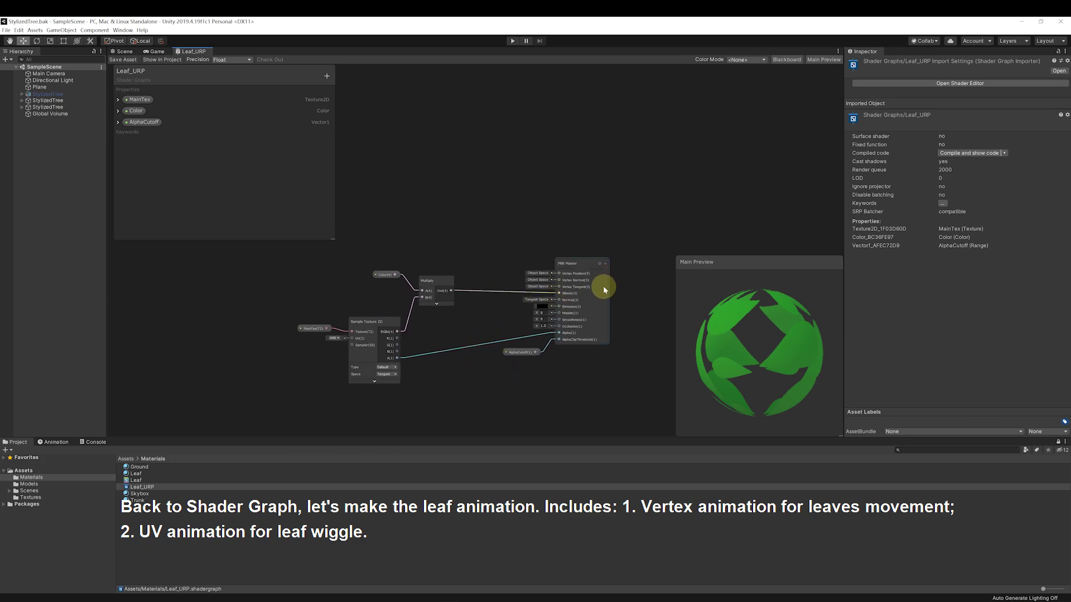
drag(603, 287, 648, 231)
scroll(608, 223, up, 2)
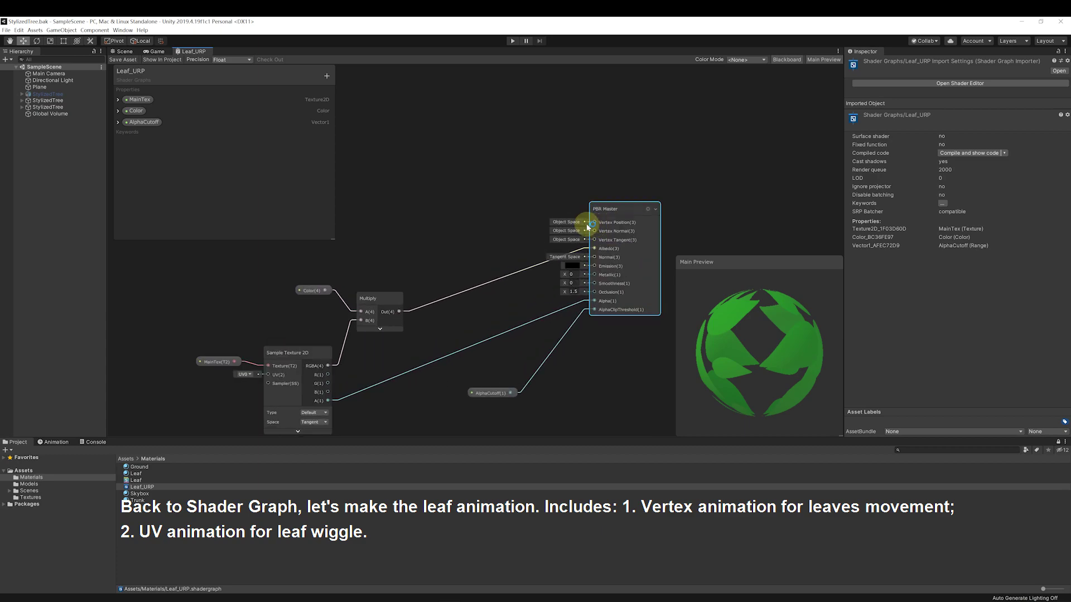
middle_drag(470, 210, 560, 243)
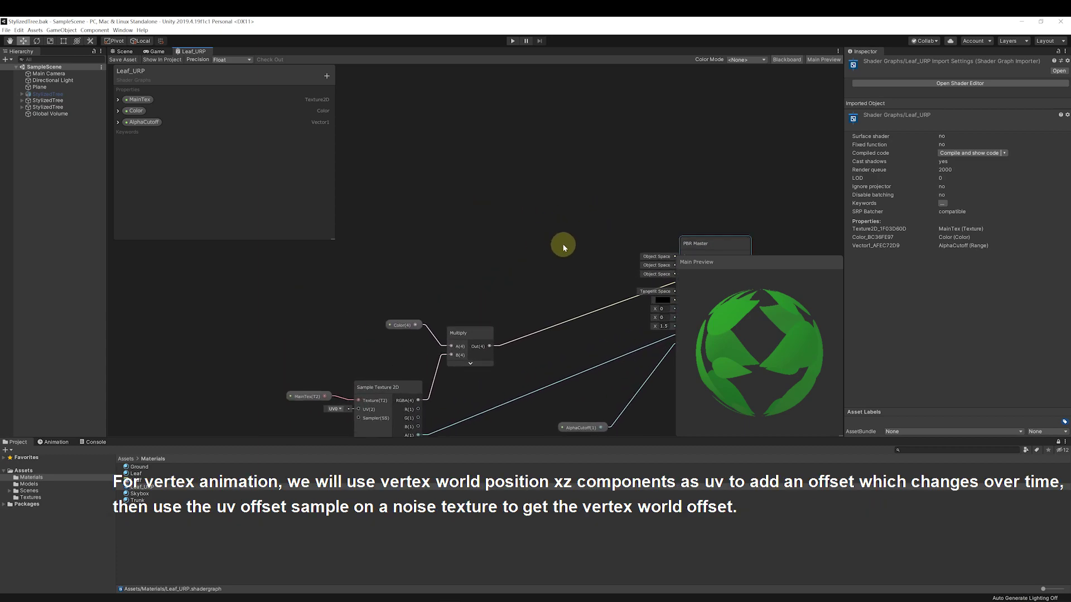
mouse_move(486, 240)
middle_down()
mouse_move(453, 230)
mouse_move(453, 196)
mouse_move(475, 214)
mouse_move(453, 215)
mouse_move(502, 198)
mouse_move(491, 193)
middle_up()
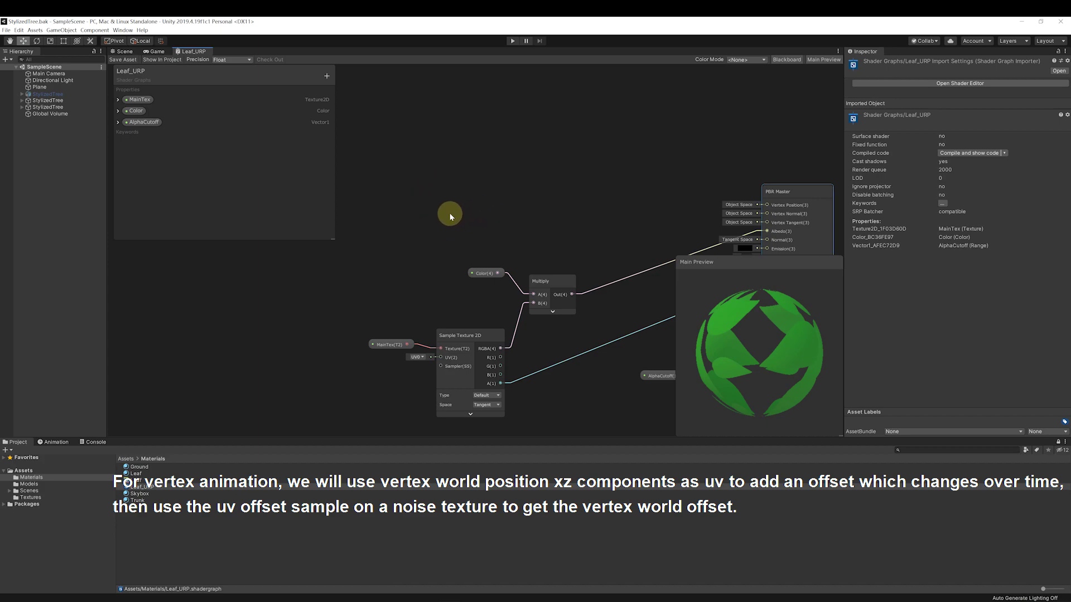
middle_drag(401, 175, 405, 183)
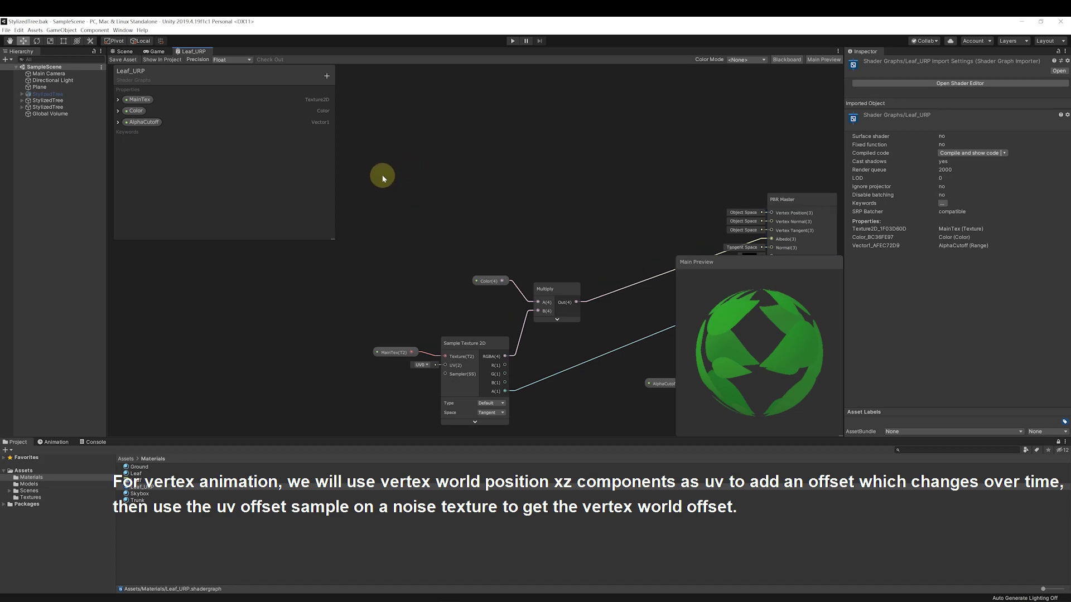
Create a Position node set to World space in the empty area above the color nodes and collapse its preview.
key(space)
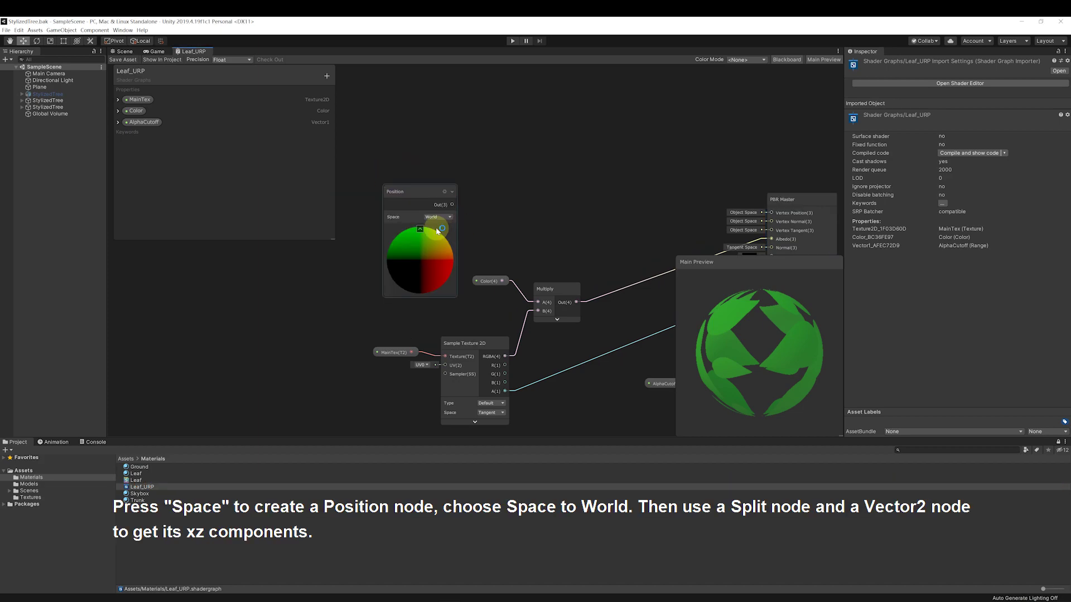
click(407, 188)
drag(409, 190, 400, 159)
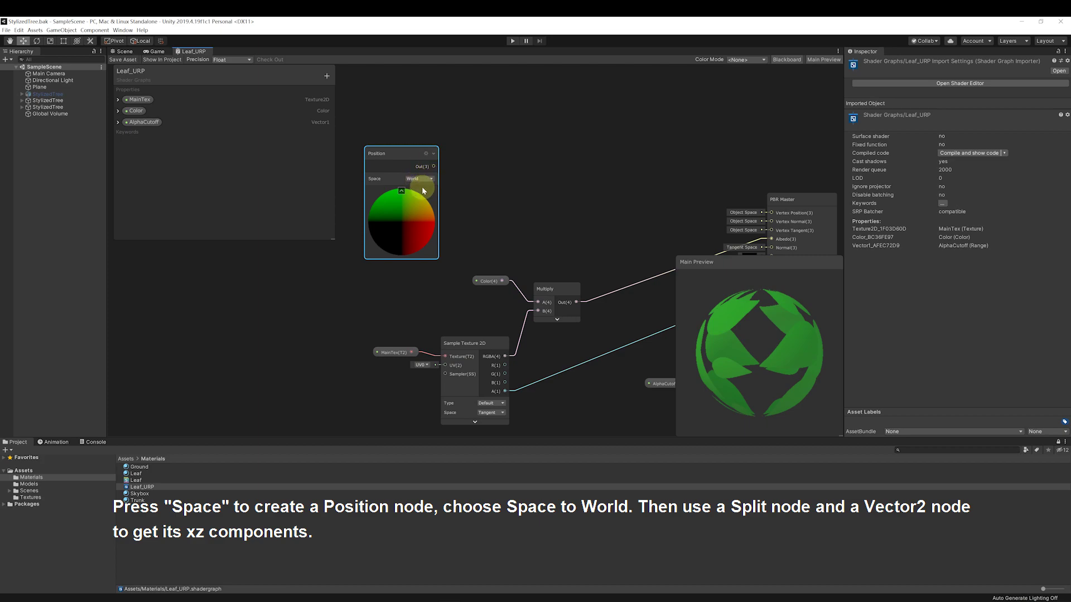
click(401, 191)
drag(399, 160, 412, 128)
click(491, 121)
middle_drag(492, 123, 495, 136)
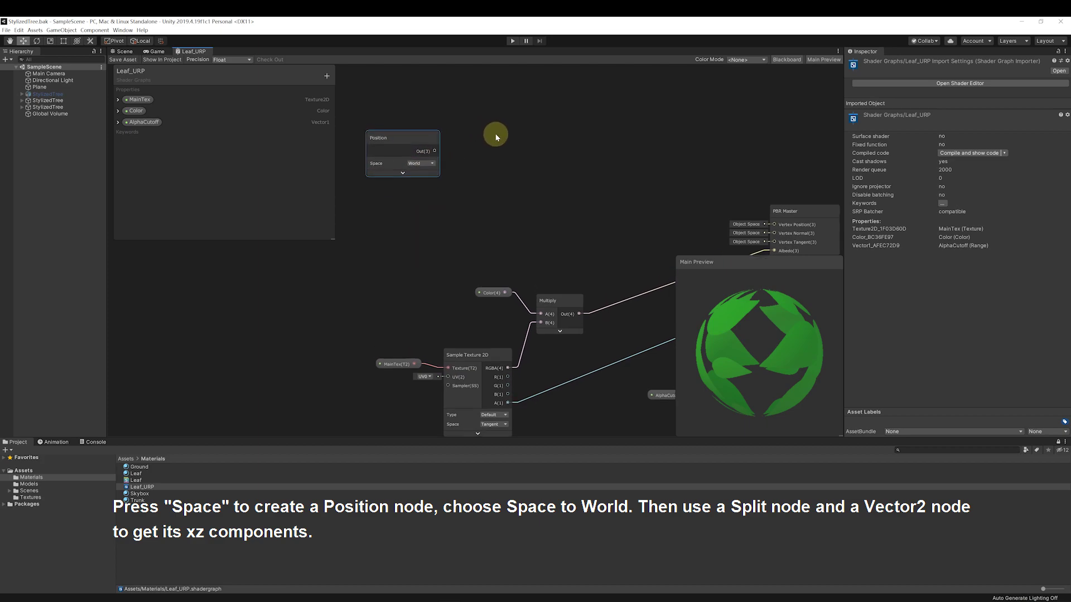
Feed the Position output into a Split node and connect its R and B outputs to a Vector 2 node's X and Y.
drag(433, 151, 465, 154)
text(split)
double_click(493, 175)
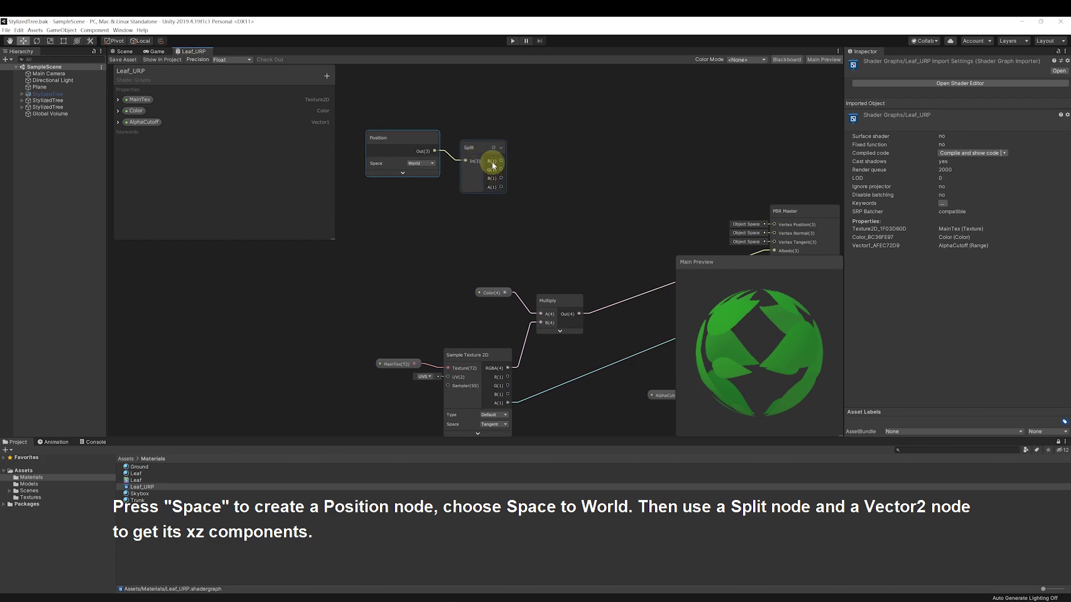
text(vector)
drag(523, 167, 542, 156)
double_click(519, 198)
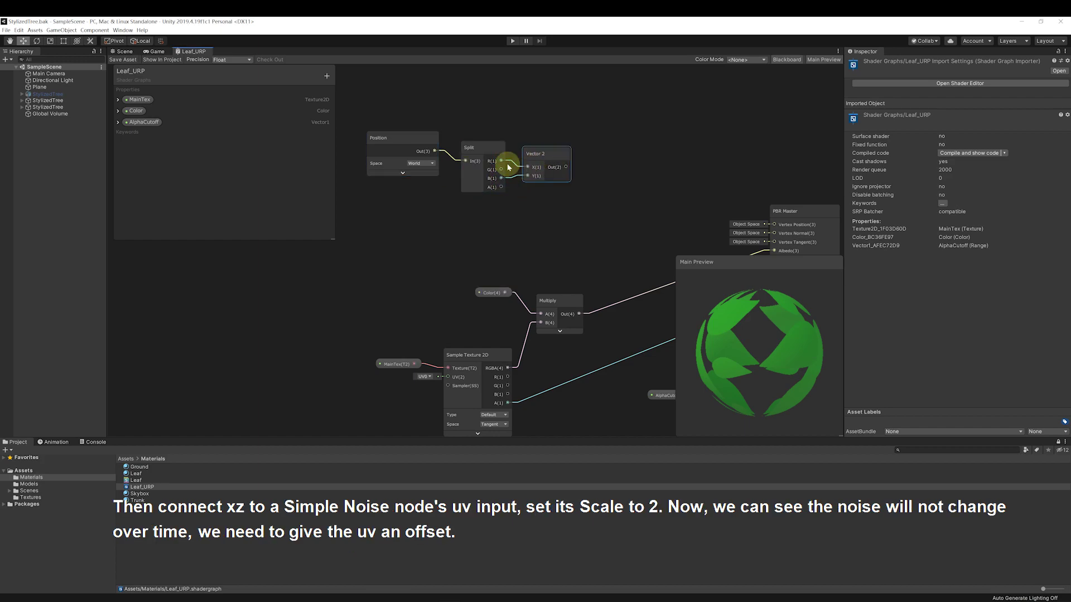
Connect the Vector 2 output to the UV input of a new Simple Noise node and set its Scale to 2.
middle_drag(558, 223, 549, 193)
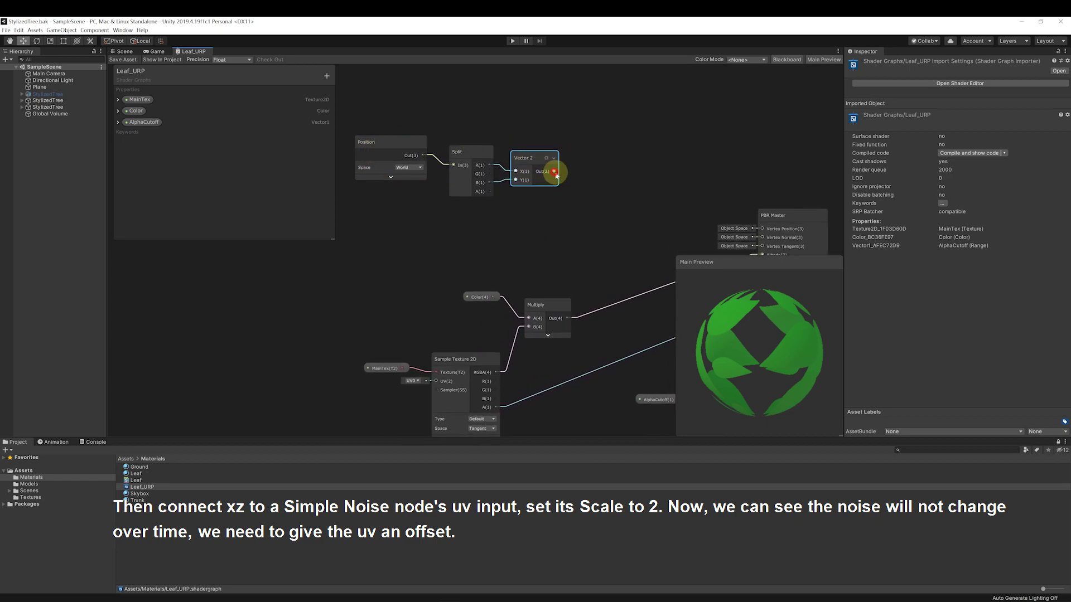
drag(557, 174, 581, 169)
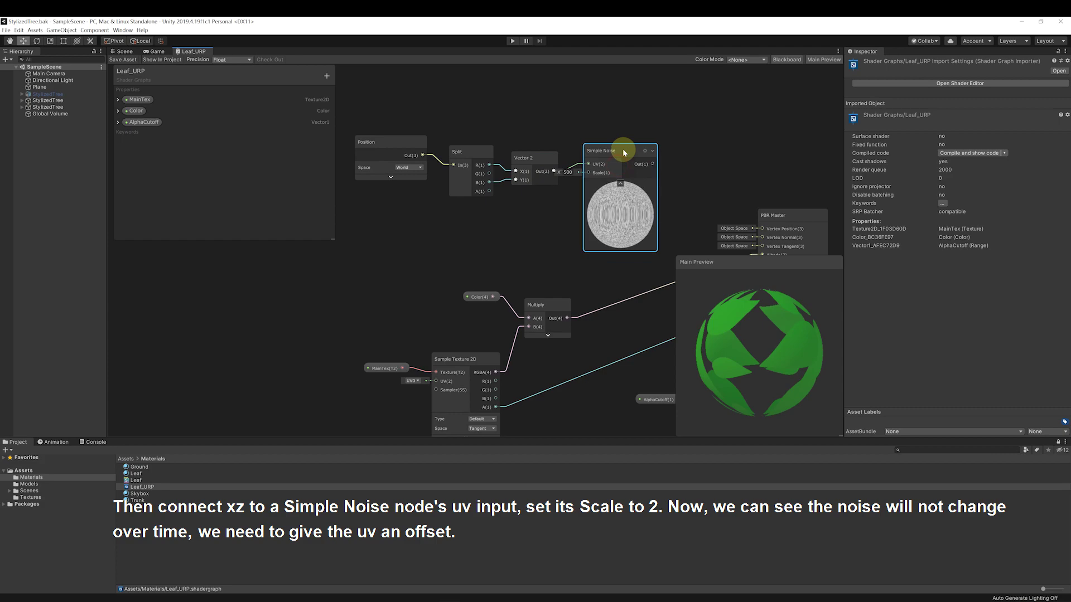
click(567, 171)
text(2)
key(Return)
drag(621, 153, 618, 157)
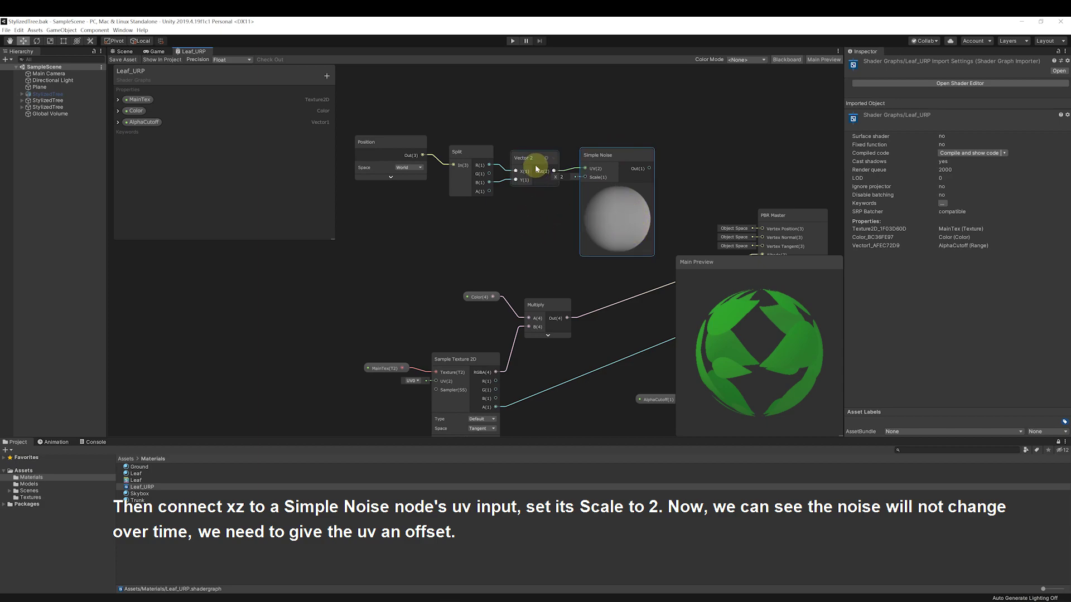
Make room before Simple Noise and insert an Add node between the Vector 2 output and the noise's UV input.
drag(532, 166, 495, 131)
click(420, 210)
middle_drag(524, 206, 566, 206)
click(553, 204)
drag(671, 157, 688, 145)
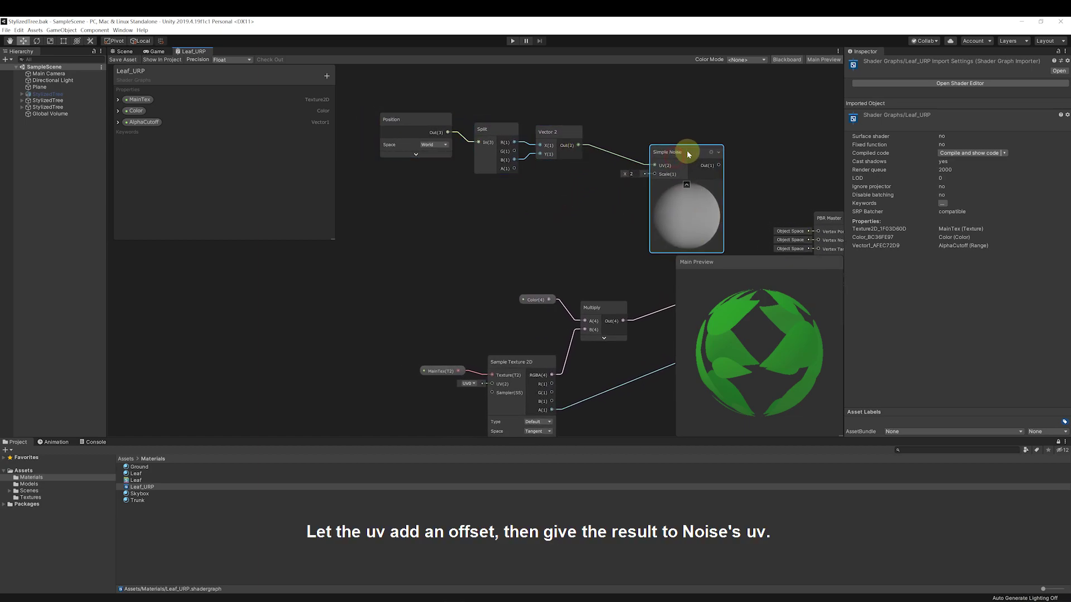
drag(577, 144, 591, 174)
text(add)
click(563, 199)
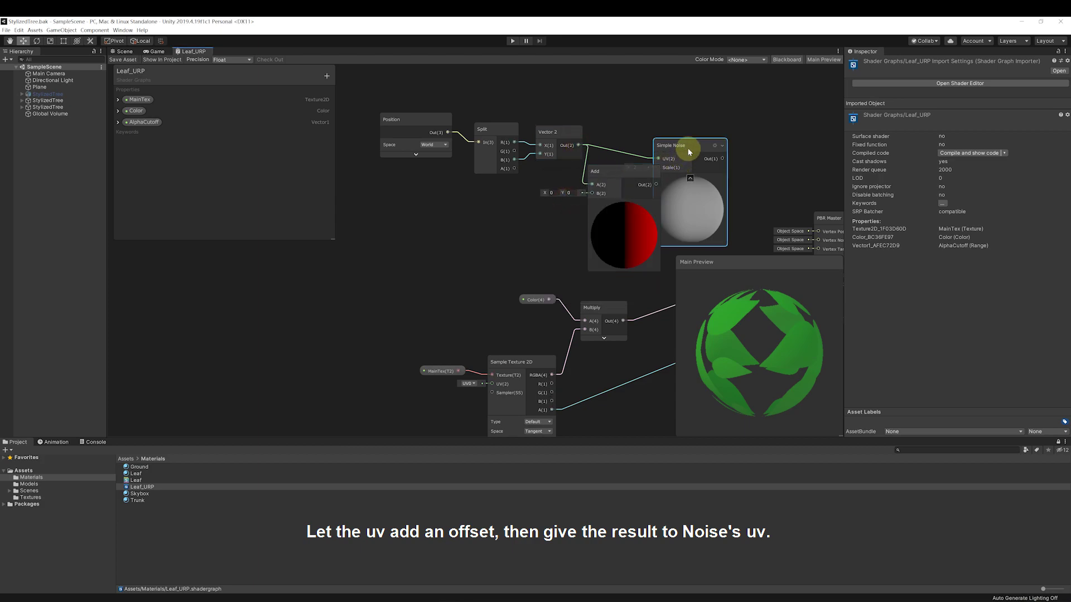
drag(687, 146, 704, 142)
click(624, 205)
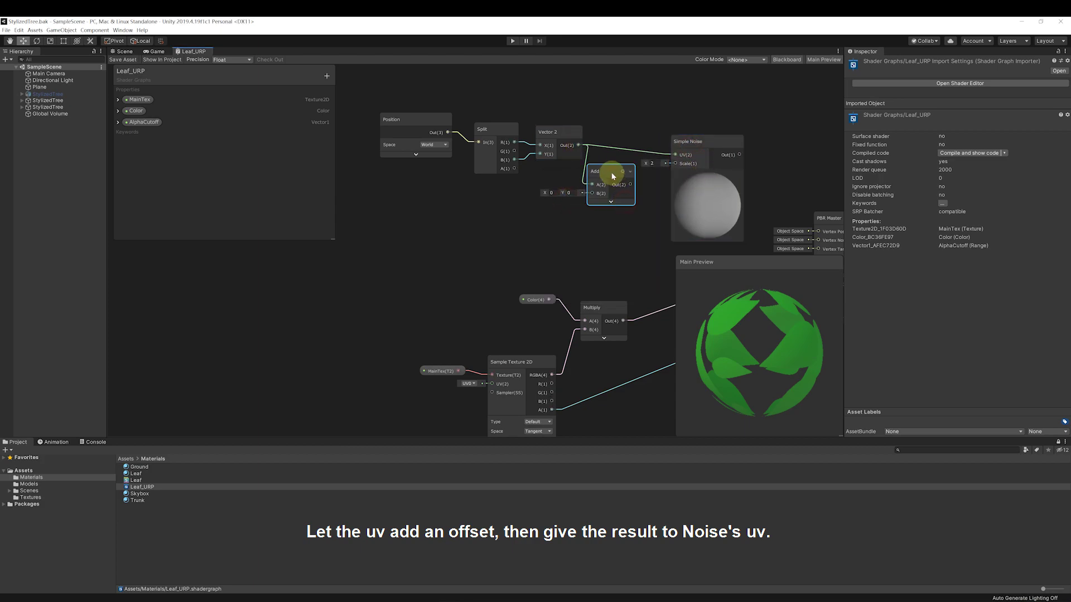
drag(613, 174, 624, 151)
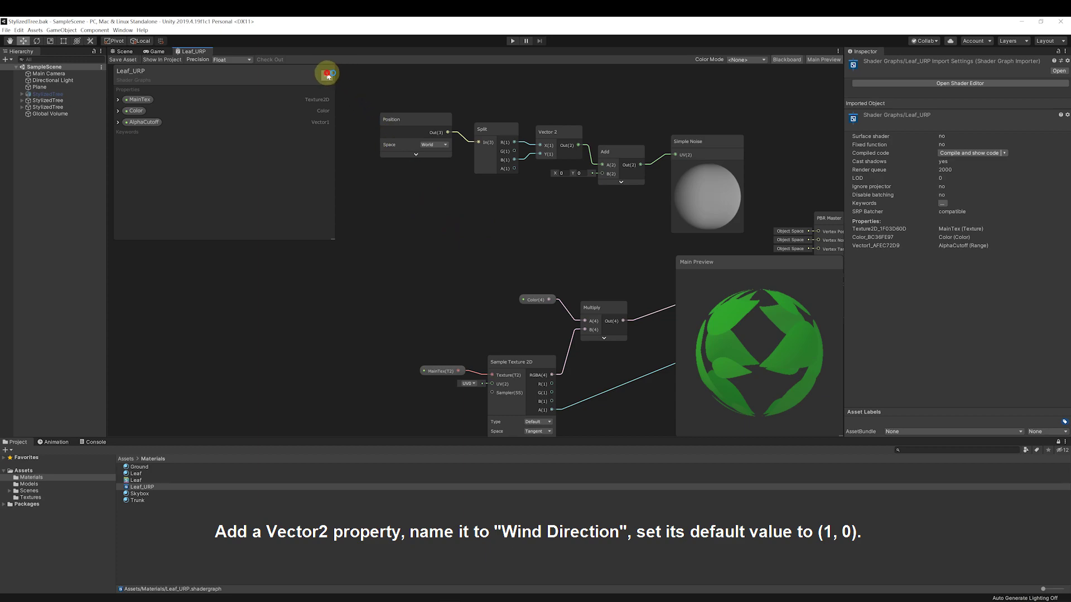
Add a Vector2 property named Wind Direction with a default of X 1, Y 0.
click(328, 75)
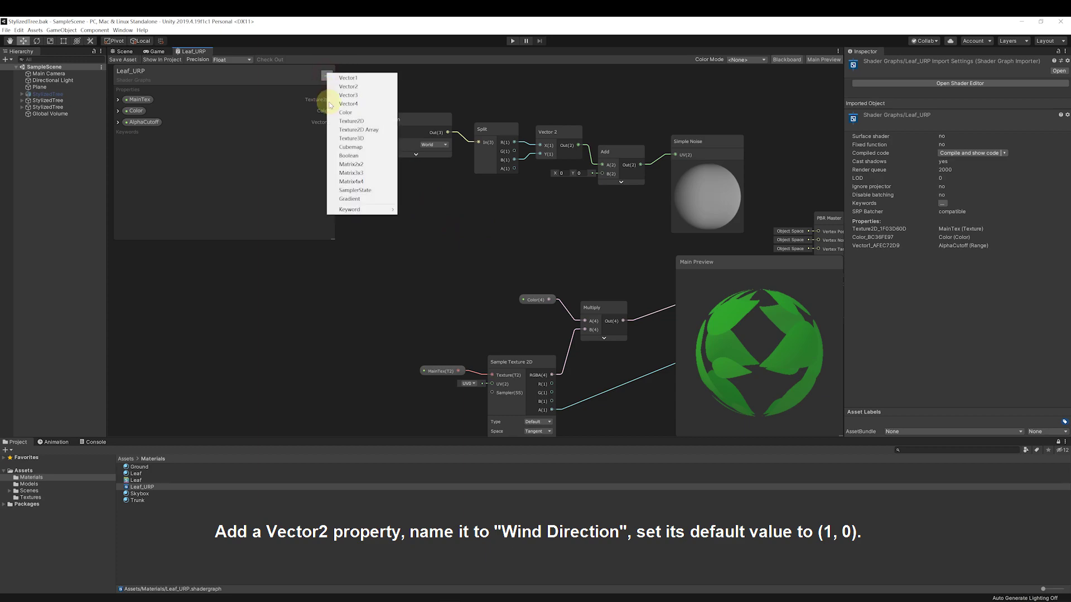
click(363, 87)
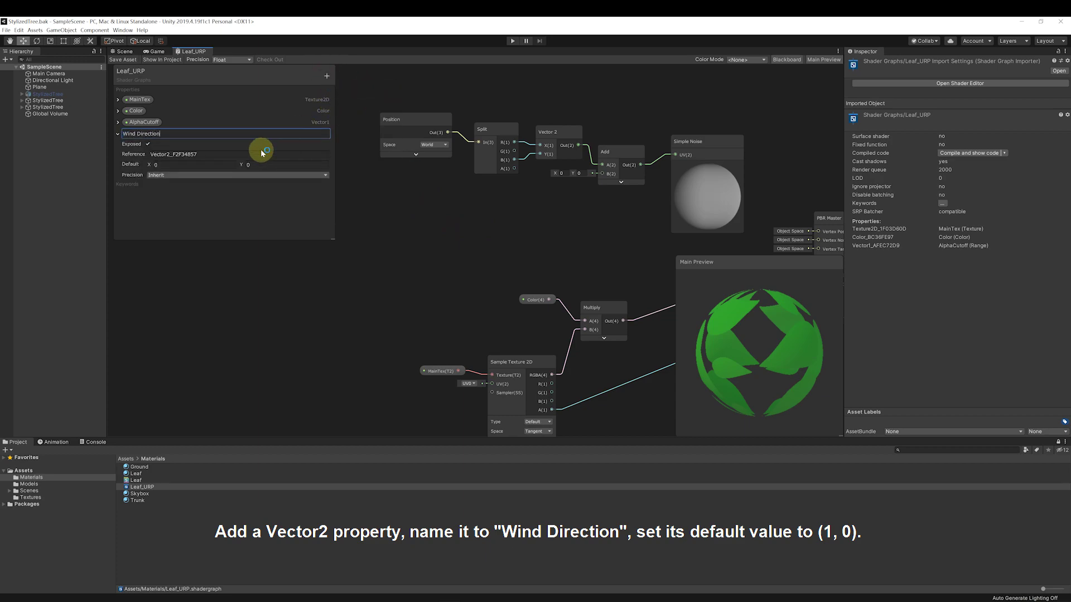
text(Wind Direction)
click(234, 165)
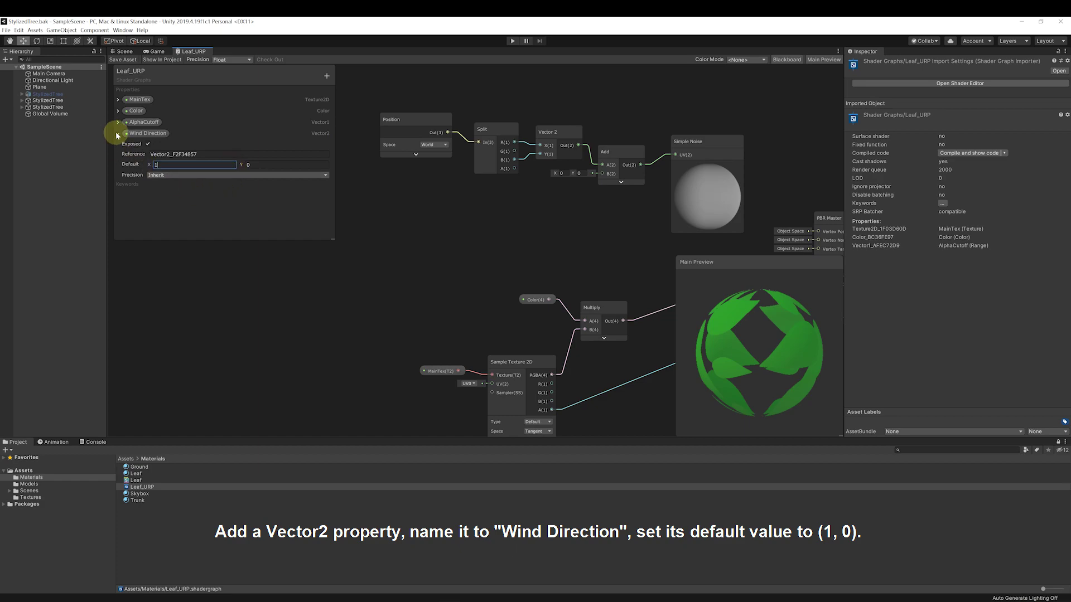
click(117, 135)
Add two Vector1 properties named Wind Speed and Wind Strength.
click(327, 76)
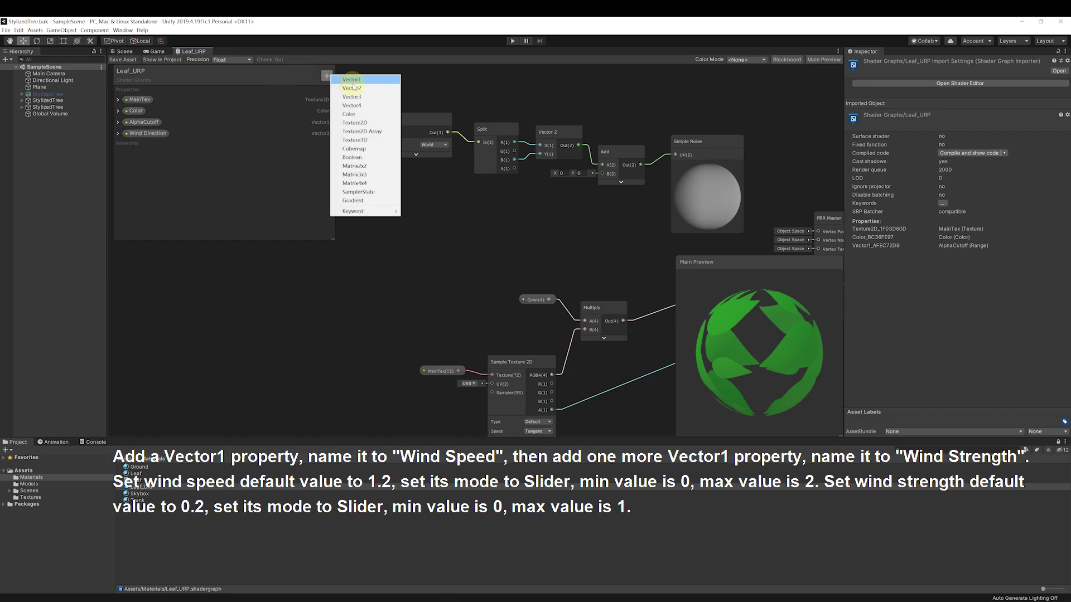
click(352, 82)
text(Wind Speed)
key(Return)
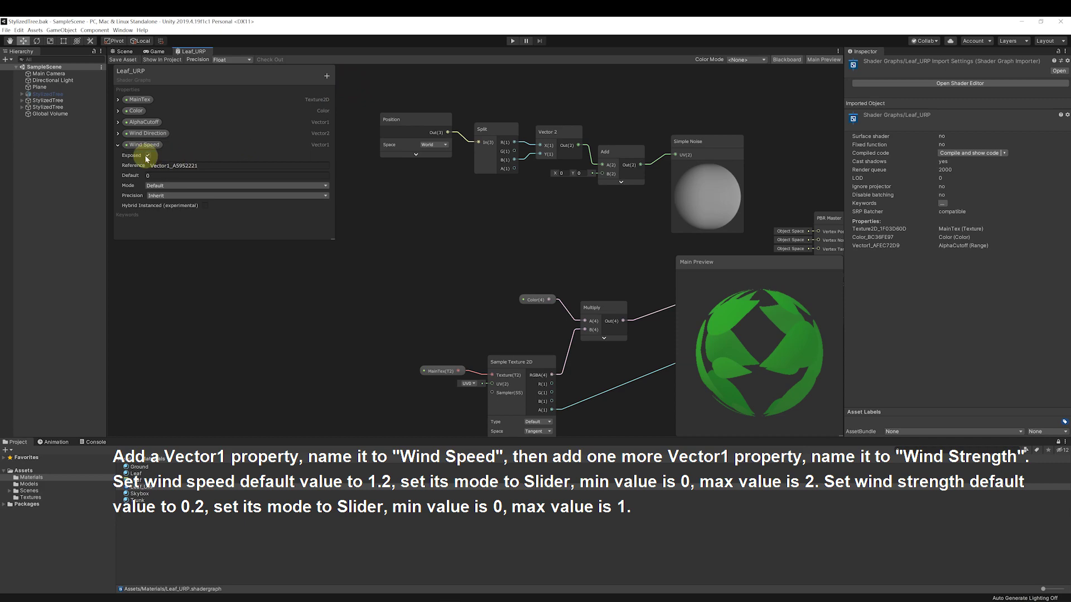
click(119, 145)
click(327, 75)
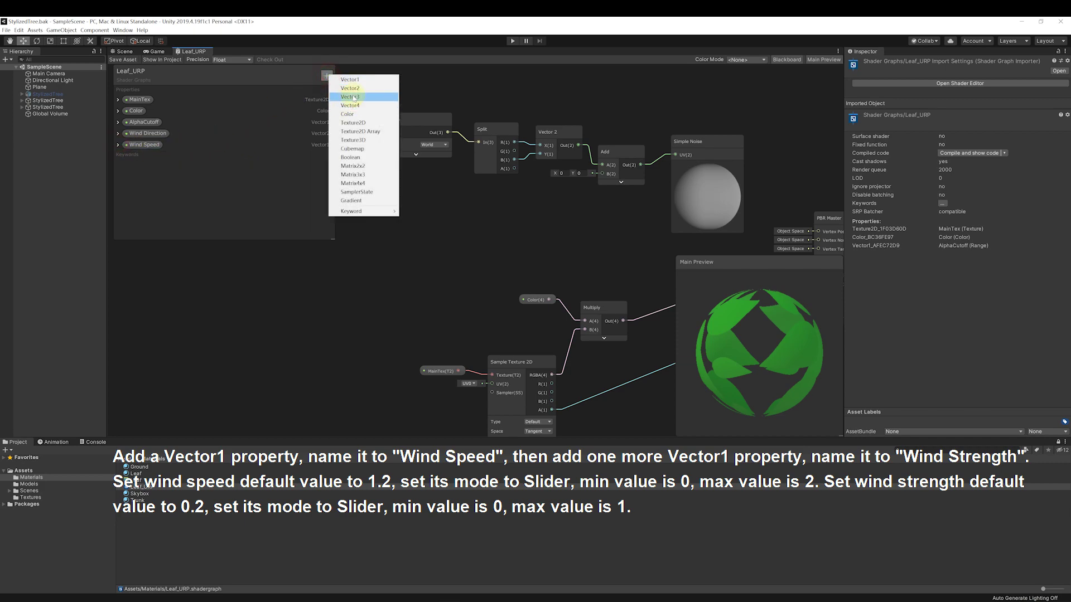
click(355, 82)
text(Wind Strength)
key(Return)
Set Wind Speed's default to 1.2 and its mode to Slider with a range of 0 to 2.
click(118, 146)
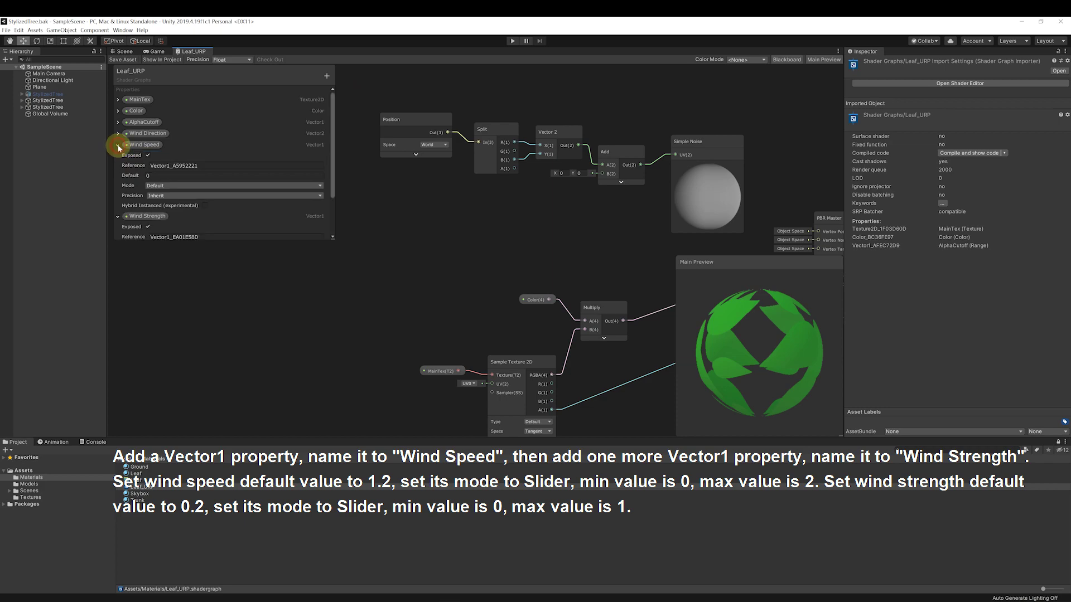
click(169, 177)
text(1.2)
click(158, 187)
click(167, 203)
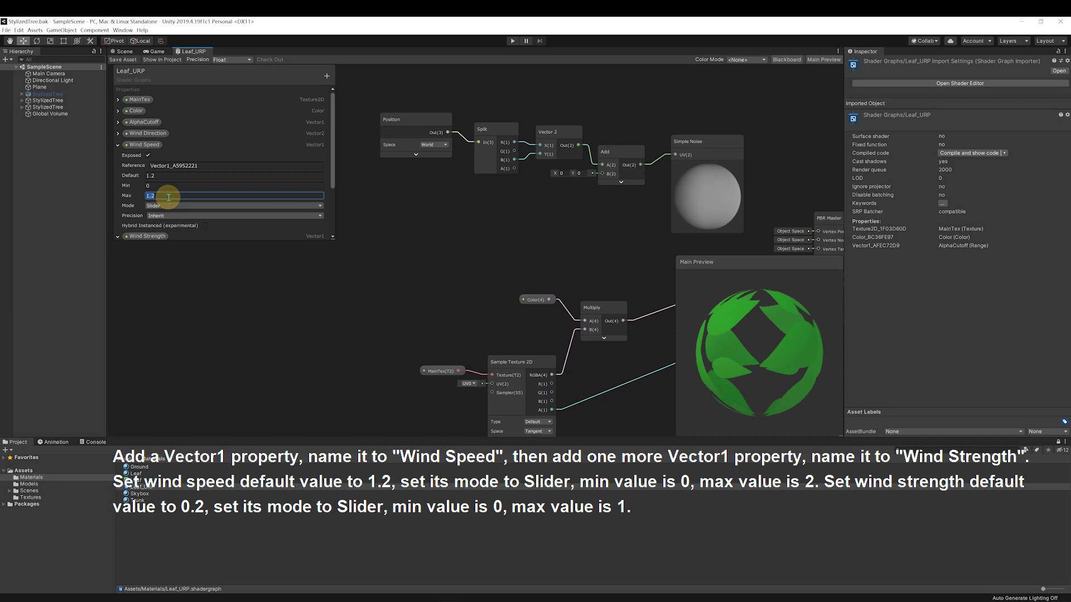
click(118, 145)
Set Wind Strength's default to 0.2 and its mode to Slider with a range of 0 to 1.
click(118, 156)
click(166, 187)
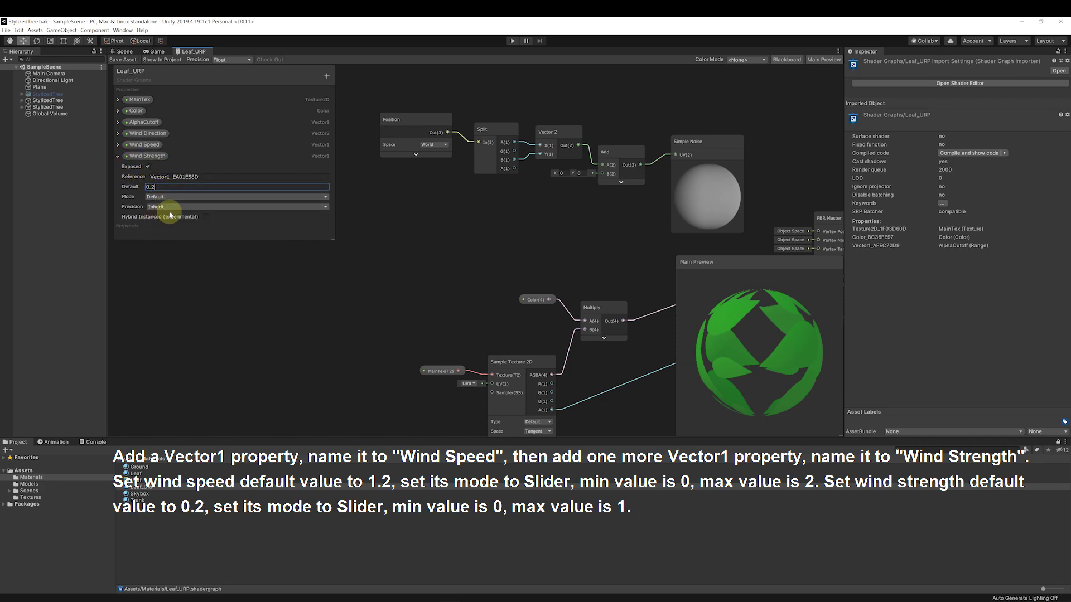
click(160, 196)
click(166, 214)
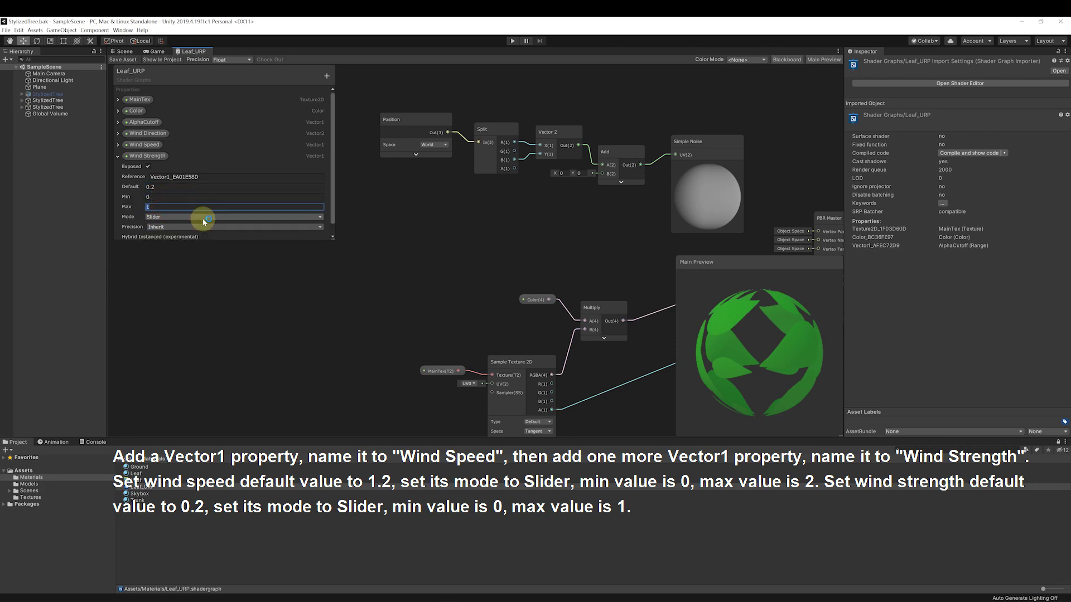
click(118, 157)
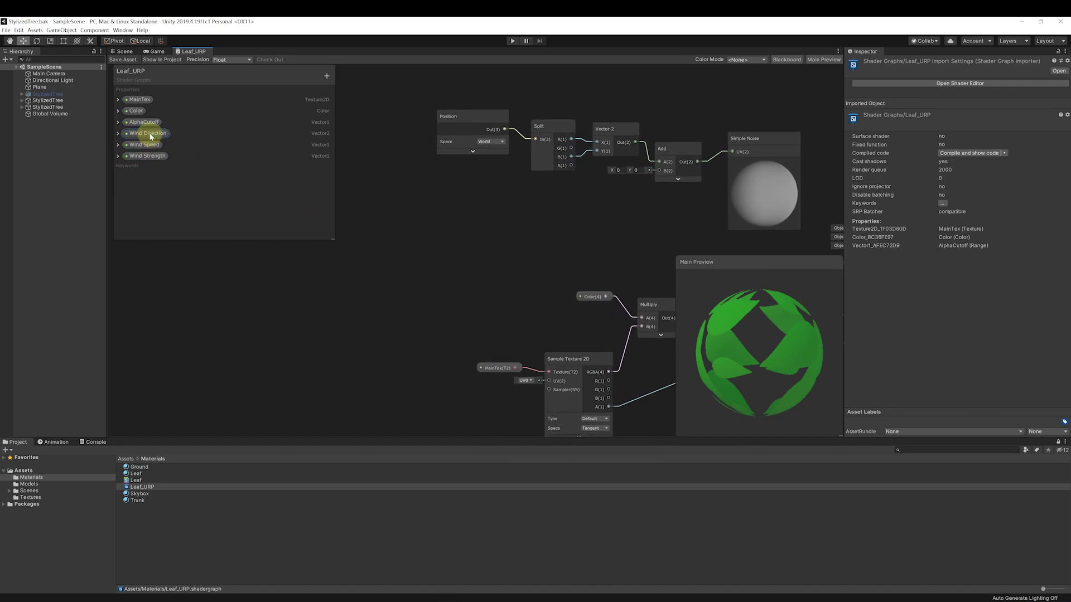
Place the Wind Direction property in the graph below the Position node and connect it to a new Normalize node with its preview collapsed.
drag(328, 175, 303, 168)
drag(142, 133, 395, 216)
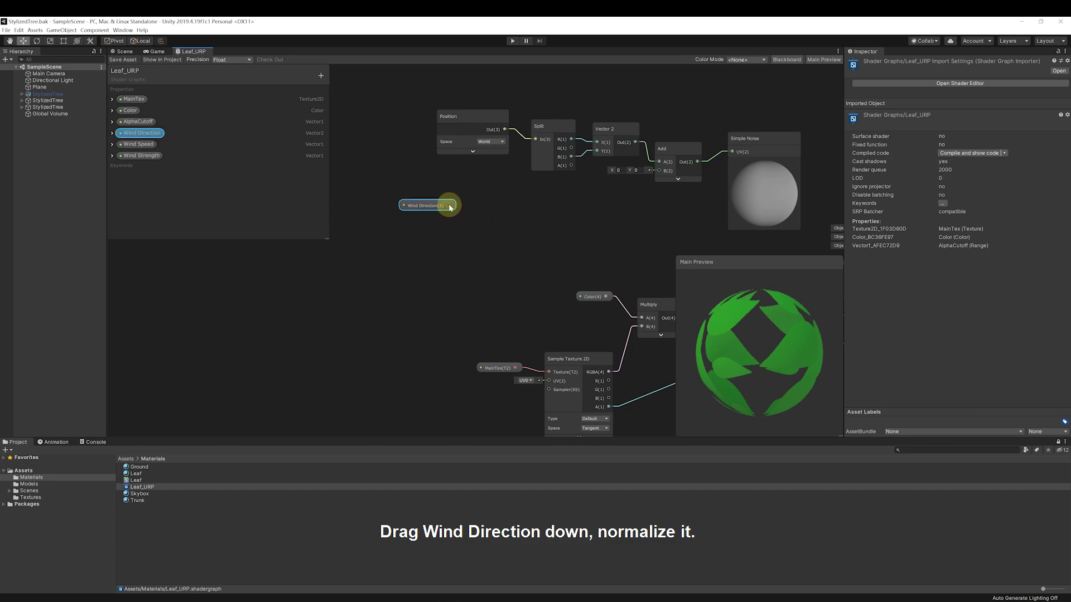
drag(465, 209, 466, 209)
text(normalize)
key(Return)
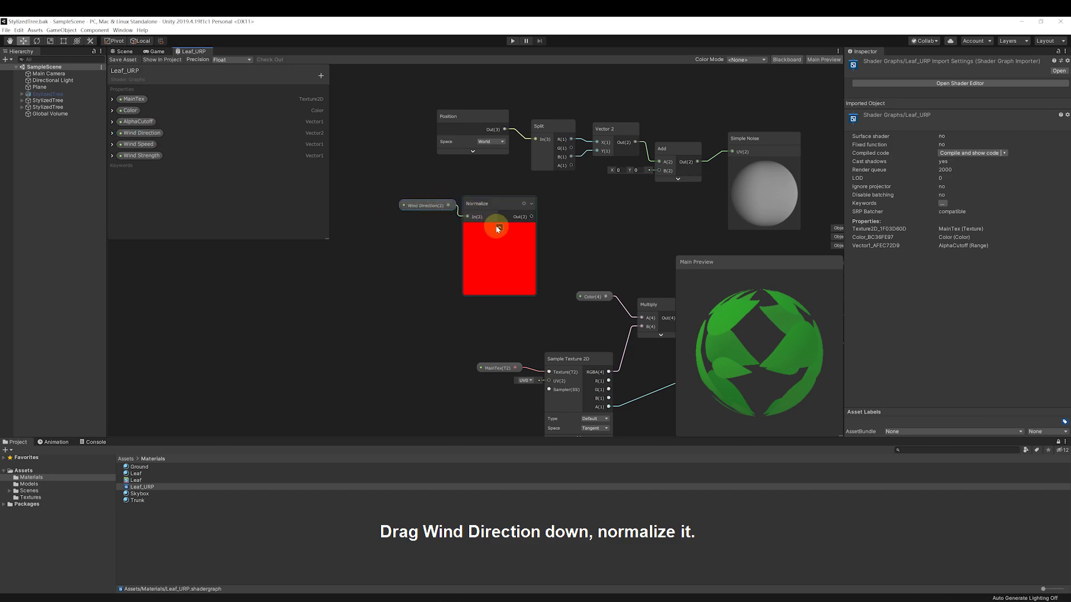
click(499, 228)
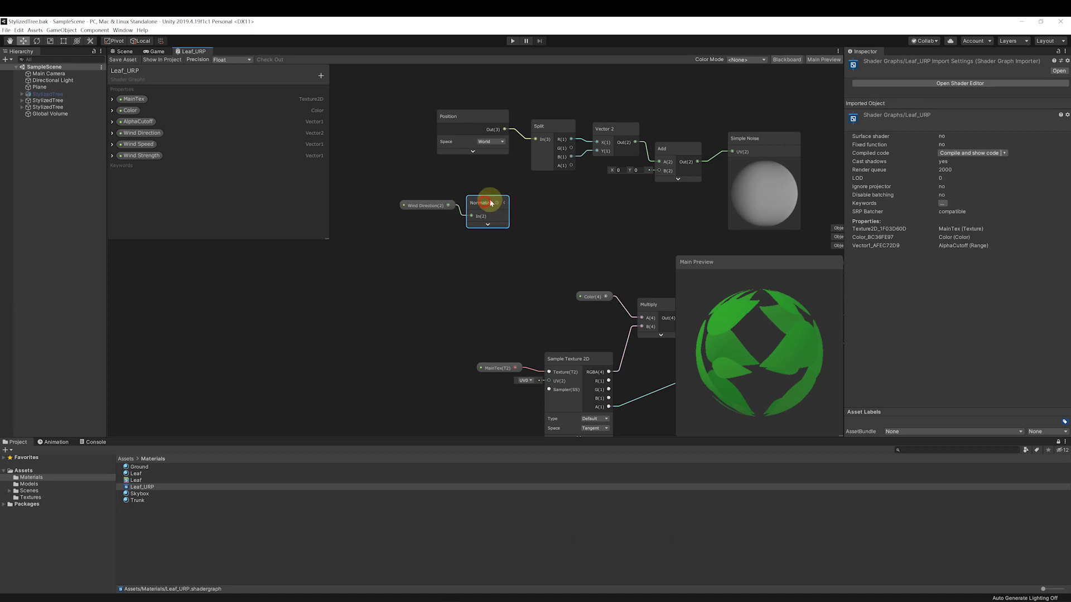
click(505, 204)
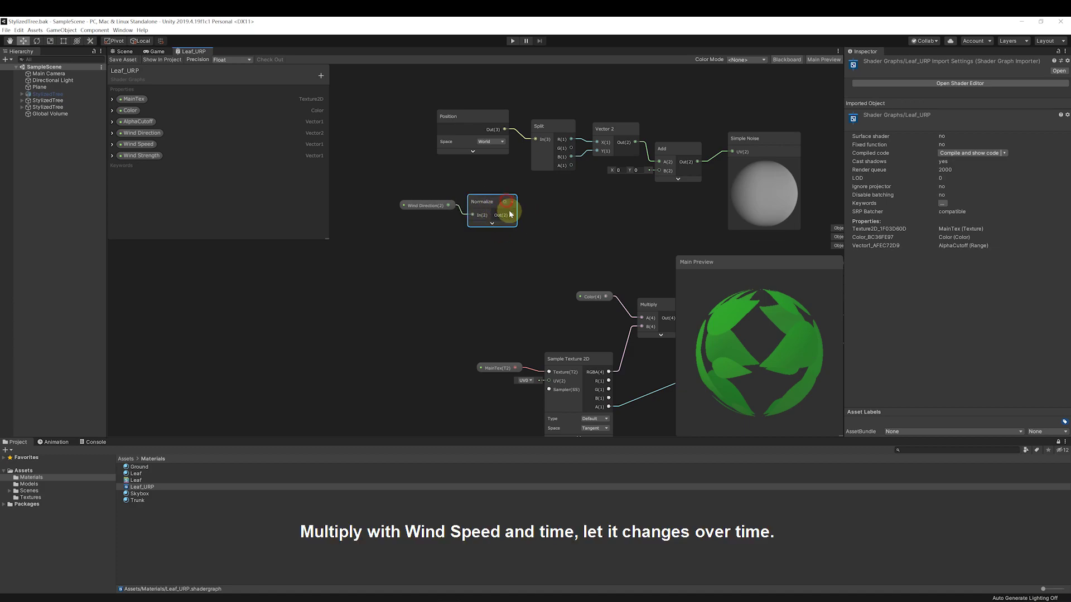
Multiply the normalized wind direction by the Wind Speed property using a new Multiply node with its preview collapsed.
drag(513, 217, 539, 233)
text(multiply)
key(Return)
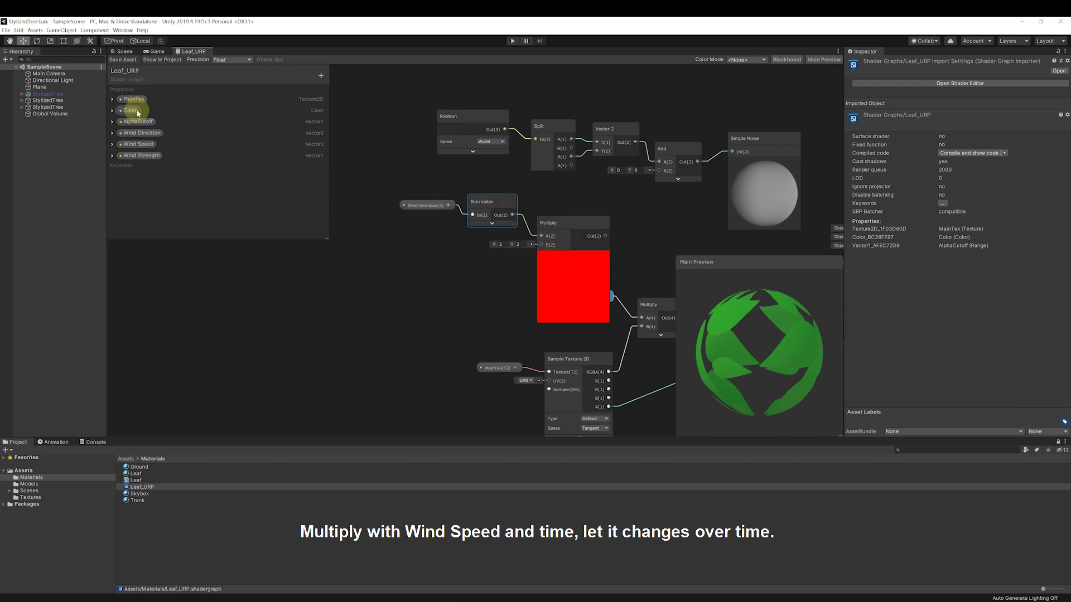
drag(146, 147, 555, 247)
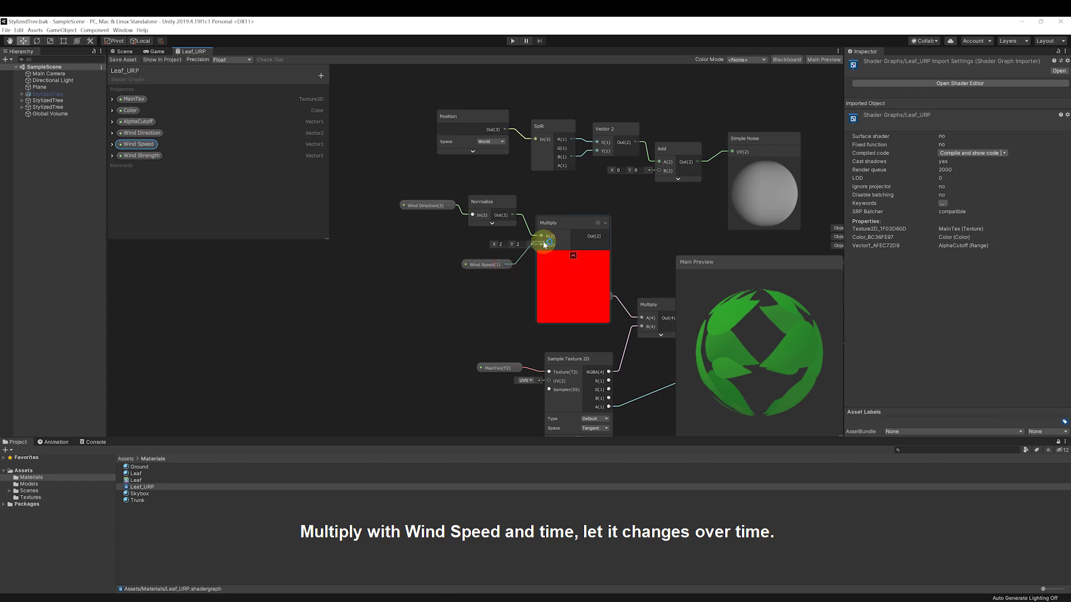
drag(485, 263, 485, 251)
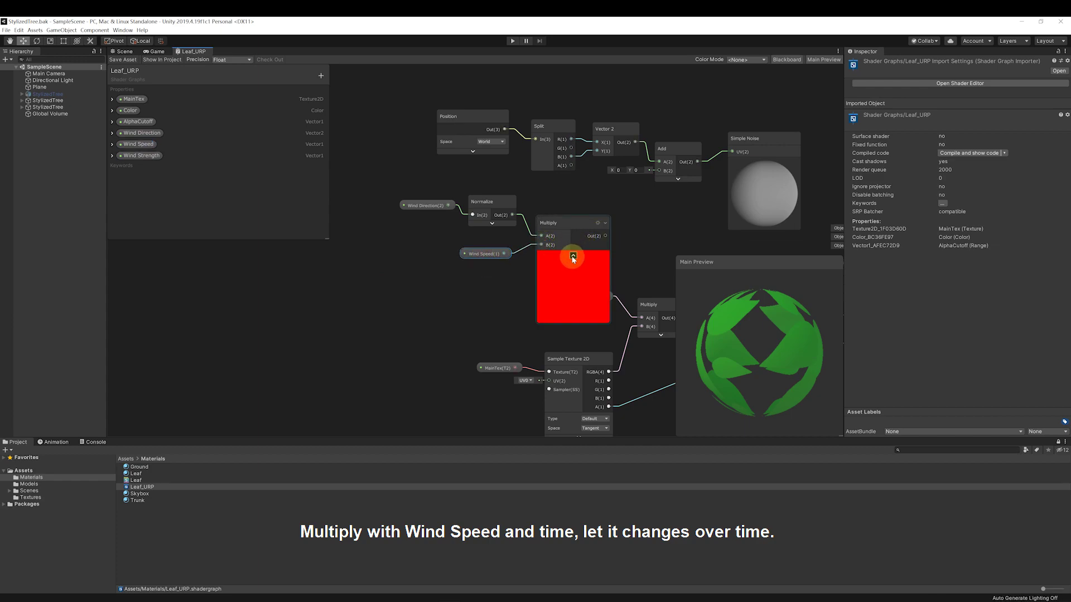
click(573, 256)
middle_drag(535, 237, 444, 255)
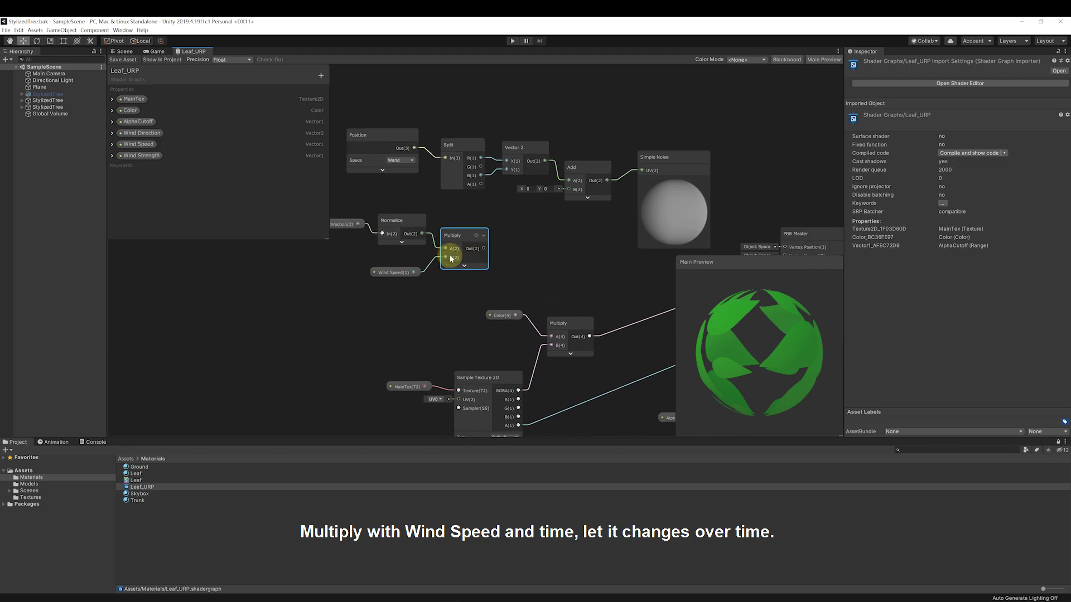
Multiply the wind velocity by a new Time node's Time output in a second Multiply node, moving the Color node clear of it.
drag(484, 248, 541, 253)
key(Return)
click(357, 334)
right_click(434, 304)
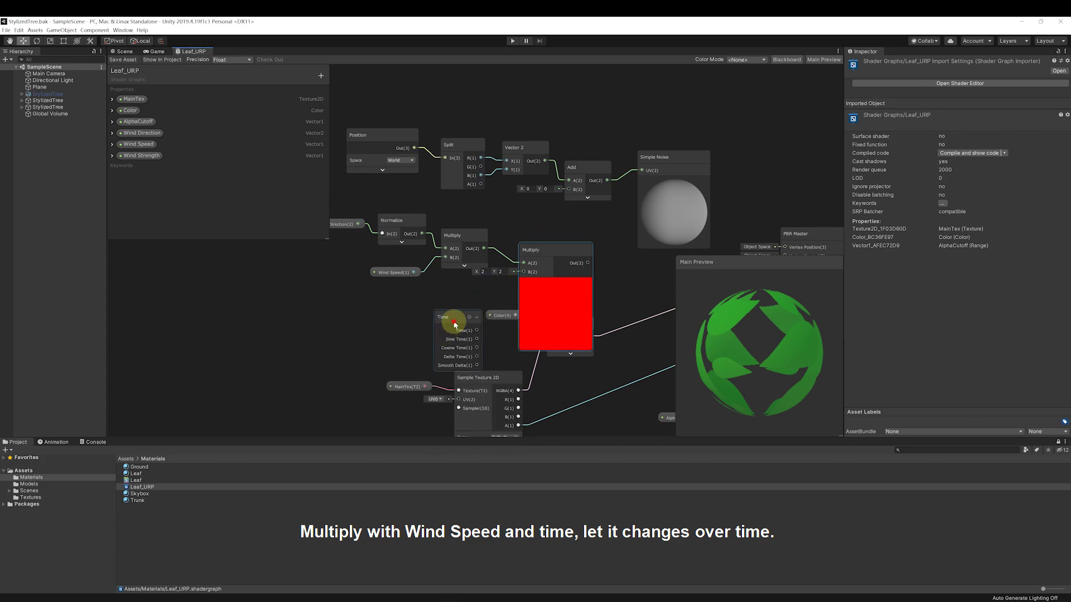
drag(455, 324, 536, 246)
click(556, 283)
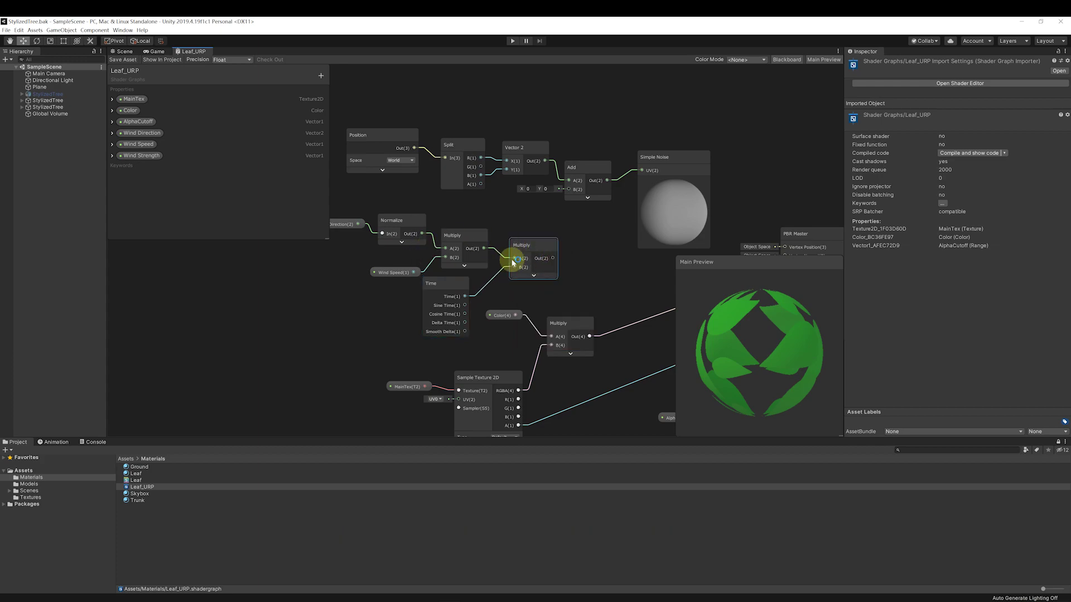
drag(504, 316, 510, 333)
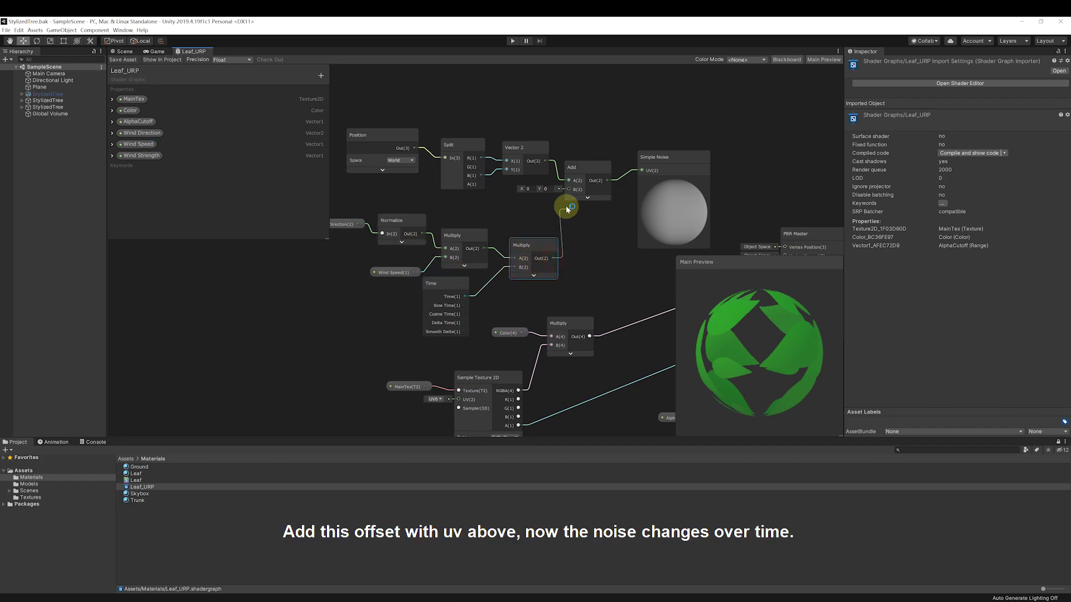
Connect the second wind Multiply node's output to the Add node's B input and review the offset chain up to Simple Noise.
drag(568, 190, 569, 190)
middle_drag(583, 253, 541, 269)
middle_drag(531, 230, 567, 248)
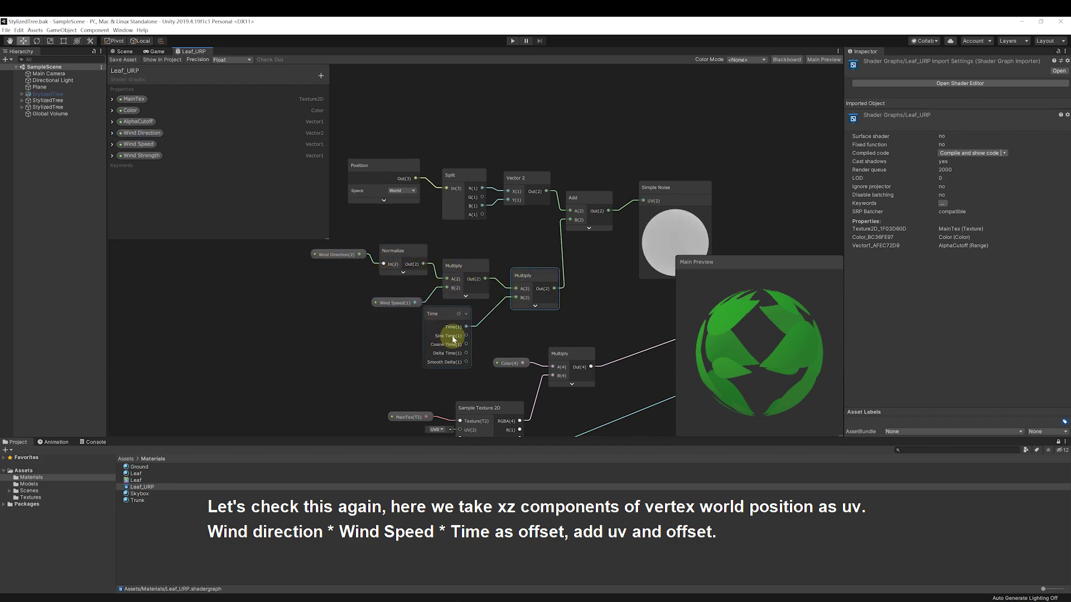
middle_drag(592, 316, 520, 322)
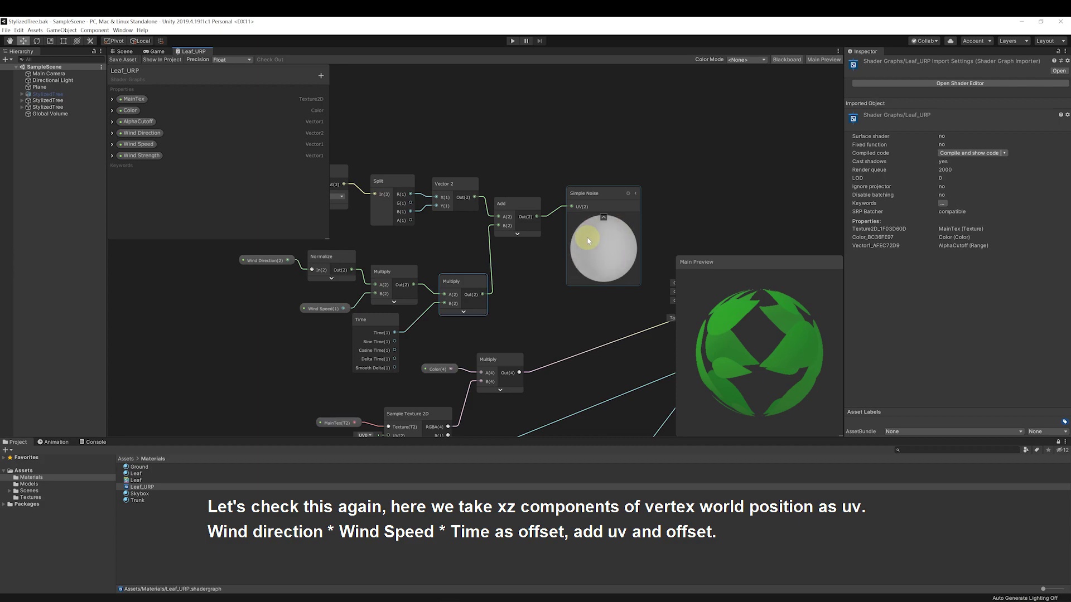
scroll(453, 271, down, 5)
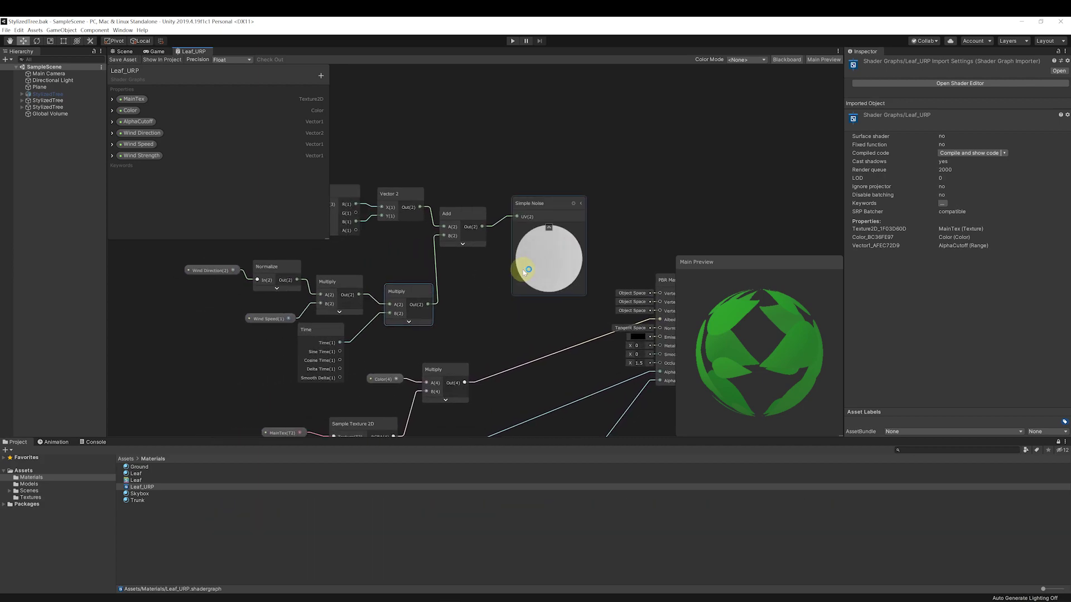
Move the wind node chain up clear of the colour and PBR Master nodes and collapse the Simple Noise preview.
middle_drag(480, 284, 518, 281)
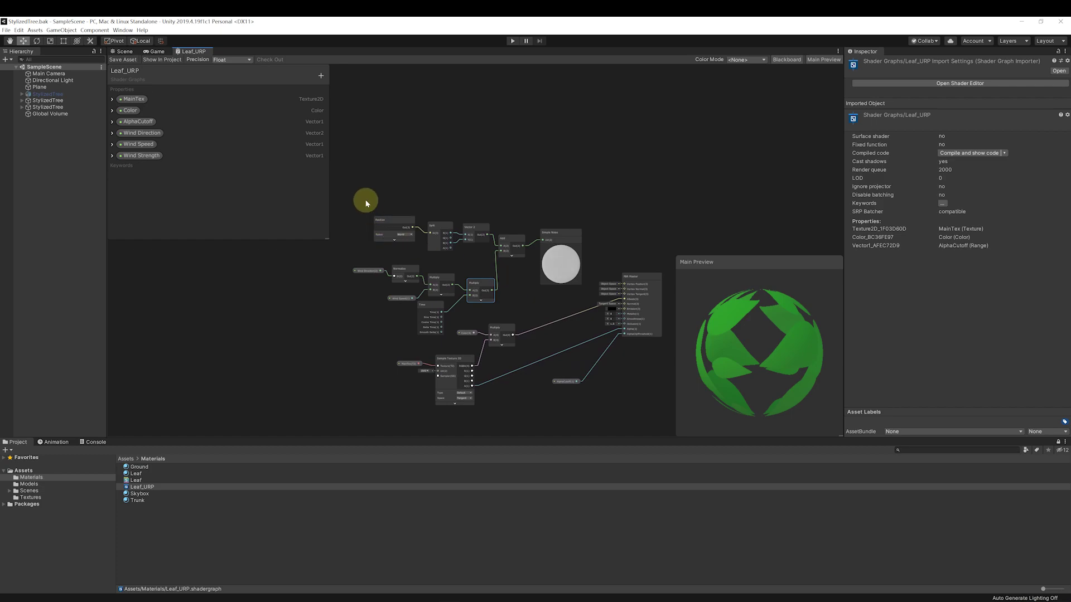
drag(435, 246, 572, 313)
drag(555, 244, 536, 179)
scroll(505, 230, up, 5)
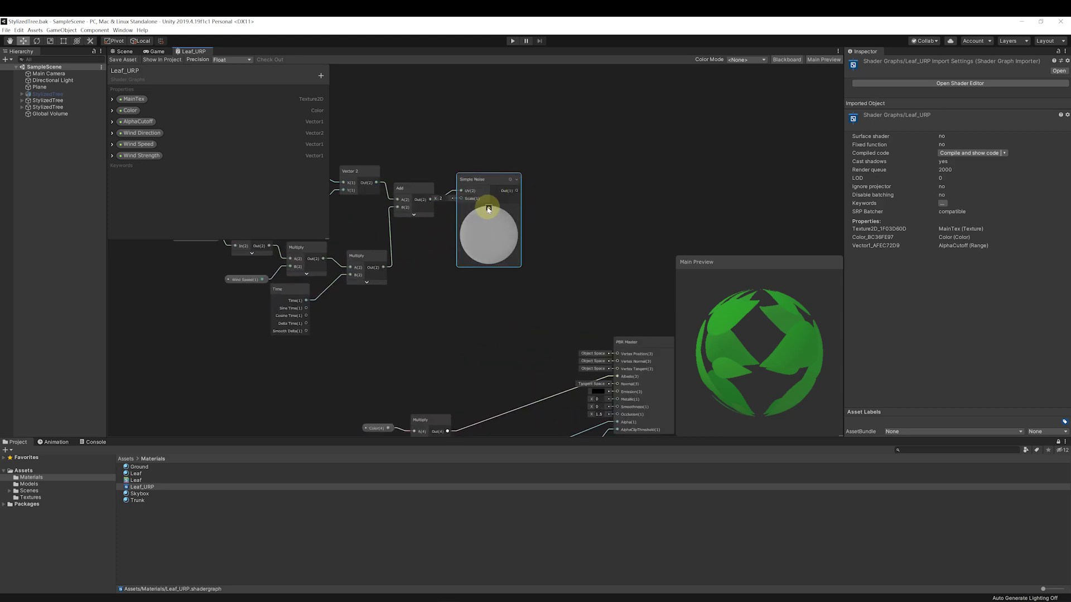
click(488, 207)
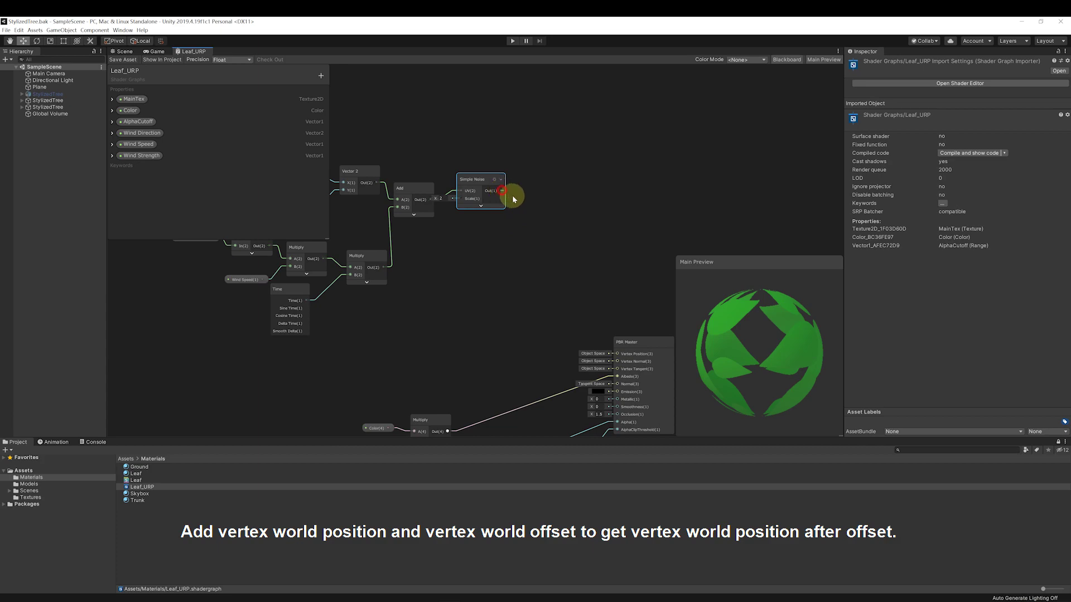
Connect the Simple Noise output to the A input of a new Add node.
drag(539, 223, 535, 230)
text(add)
click(534, 233)
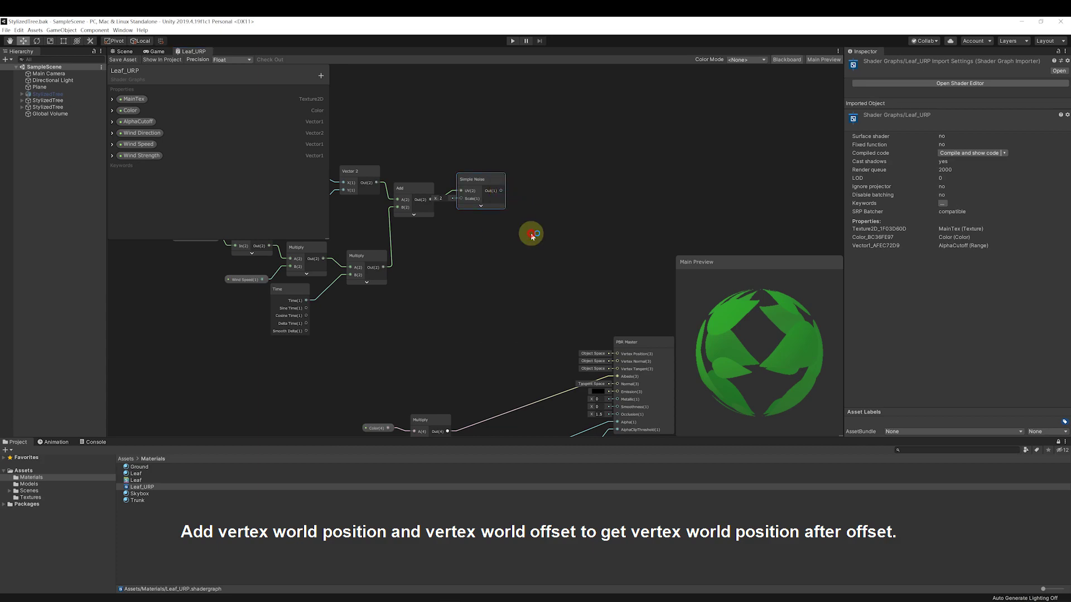
Connect a new world-space Position node to the new Add node's B input and line both nodes up beside Simple Noise.
drag(533, 230, 478, 248)
text(posi)
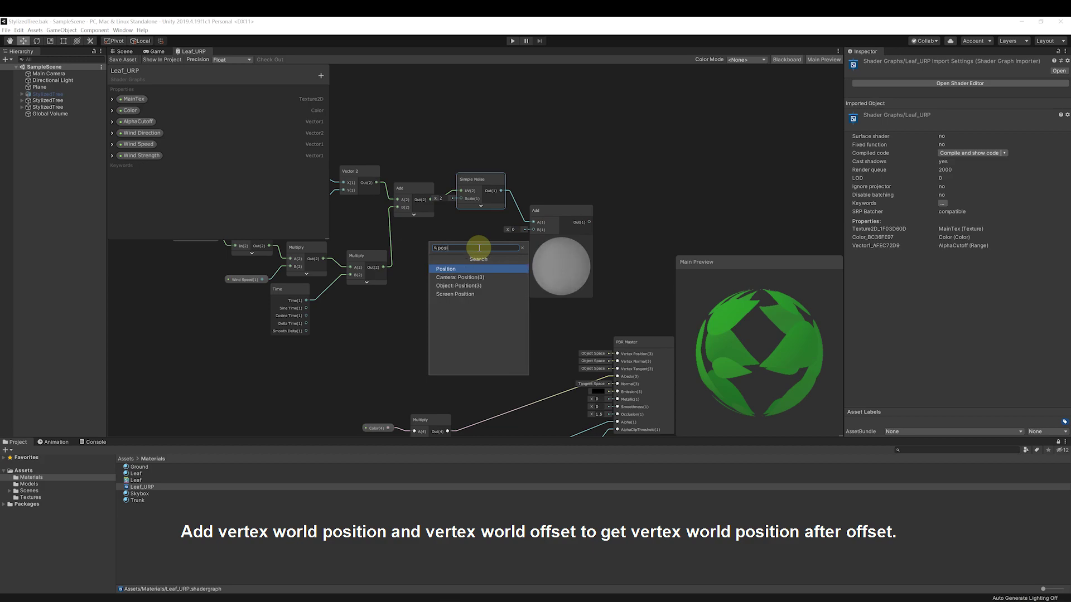
key(Return)
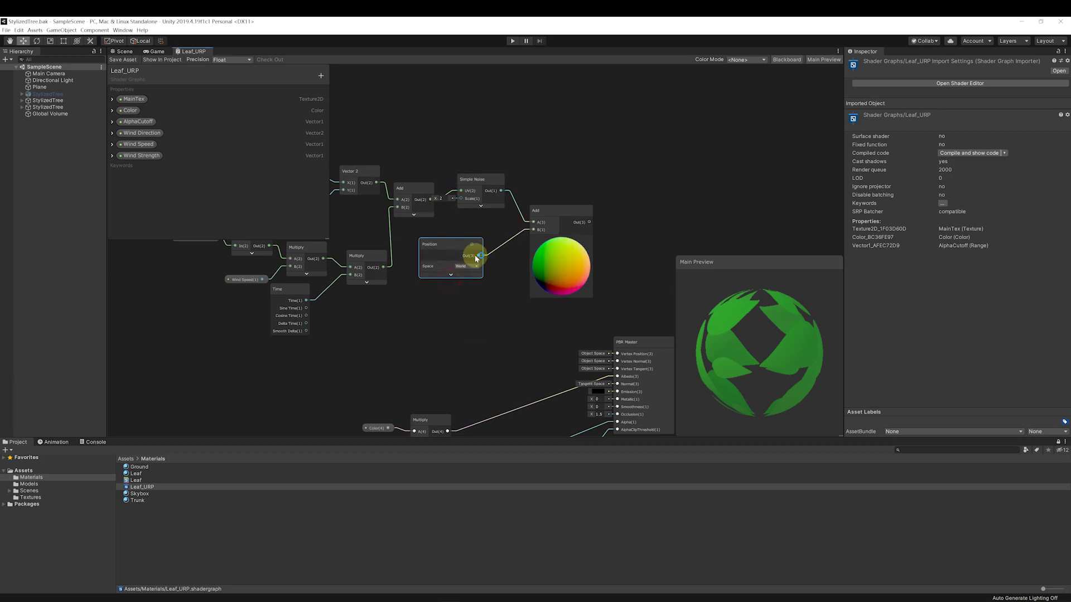
drag(449, 245, 465, 249)
click(550, 242)
mouse_move(556, 215)
mouse_down()
mouse_move(554, 186)
mouse_move(554, 201)
mouse_up()
Feed the vertex-offset Add node's output into a new Transform node set from World to Object space.
middle_drag(625, 203, 535, 199)
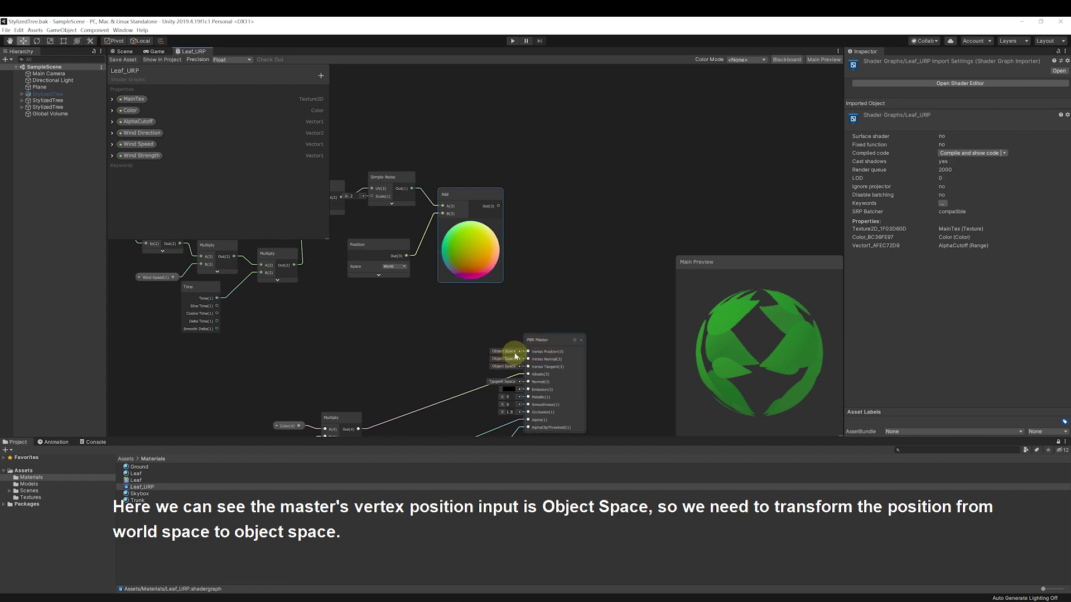
drag(499, 206, 531, 211)
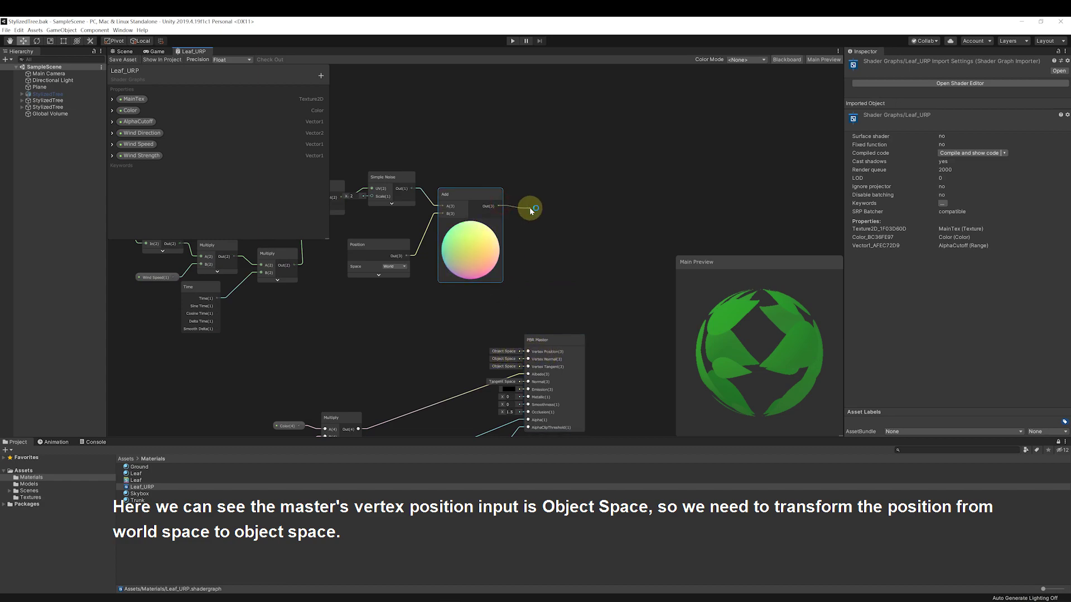
text(trans)
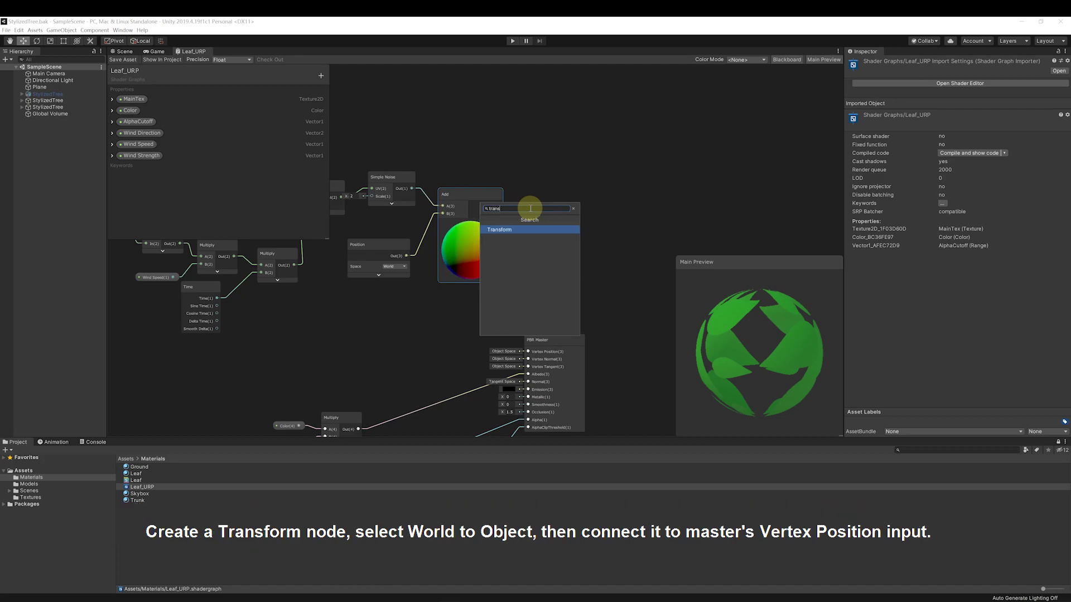
key(Return)
click(539, 227)
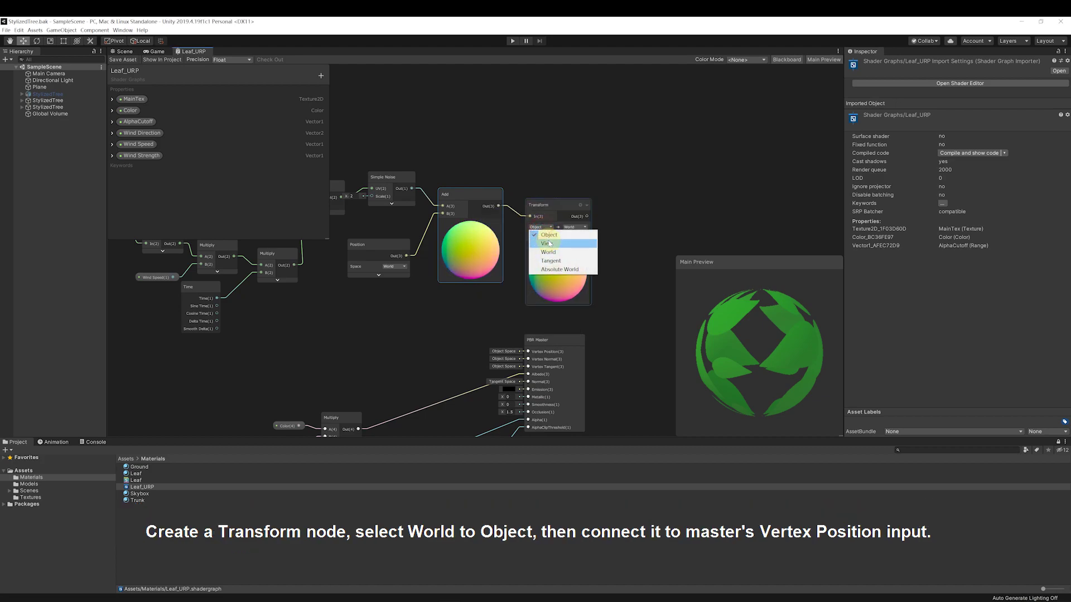
click(548, 252)
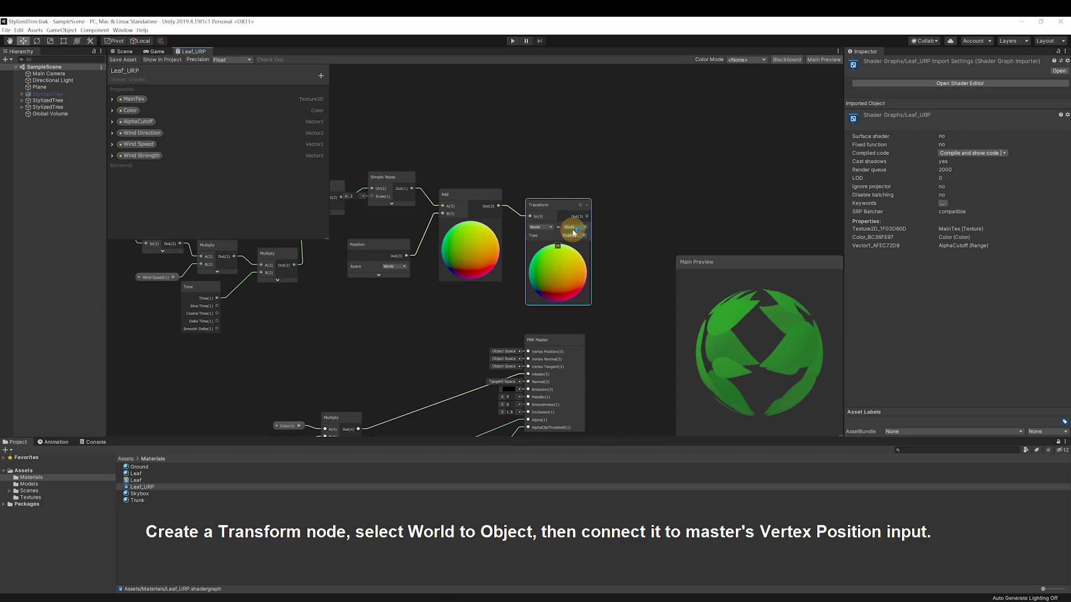
click(574, 228)
click(580, 236)
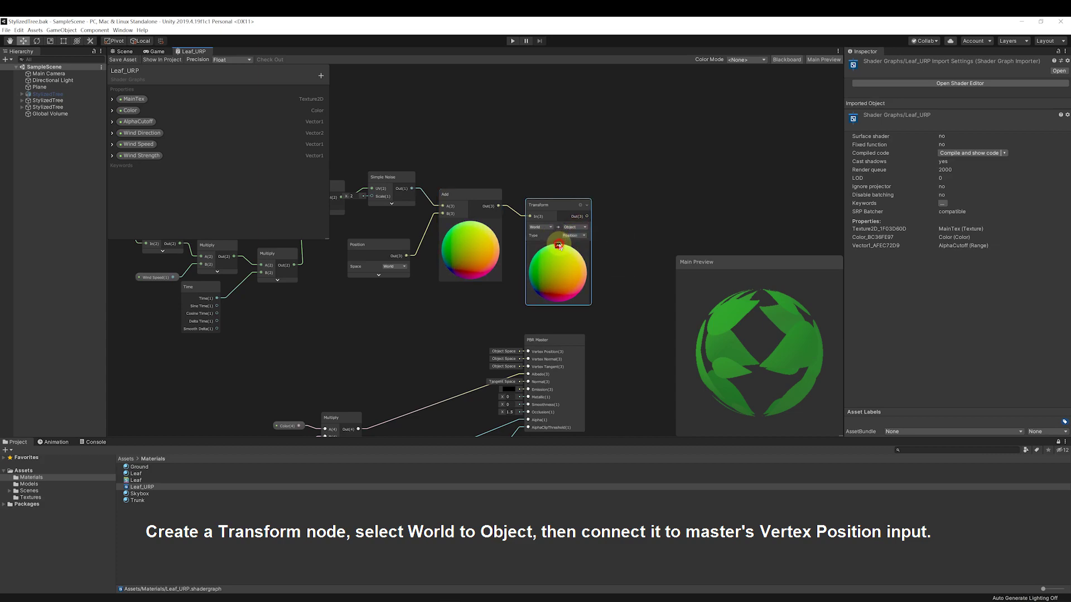
Collapse the Transform and Add previews, align Transform beside Add, and connect its output to the PBR Master's Vertex Position.
click(558, 246)
click(470, 276)
drag(558, 208, 519, 198)
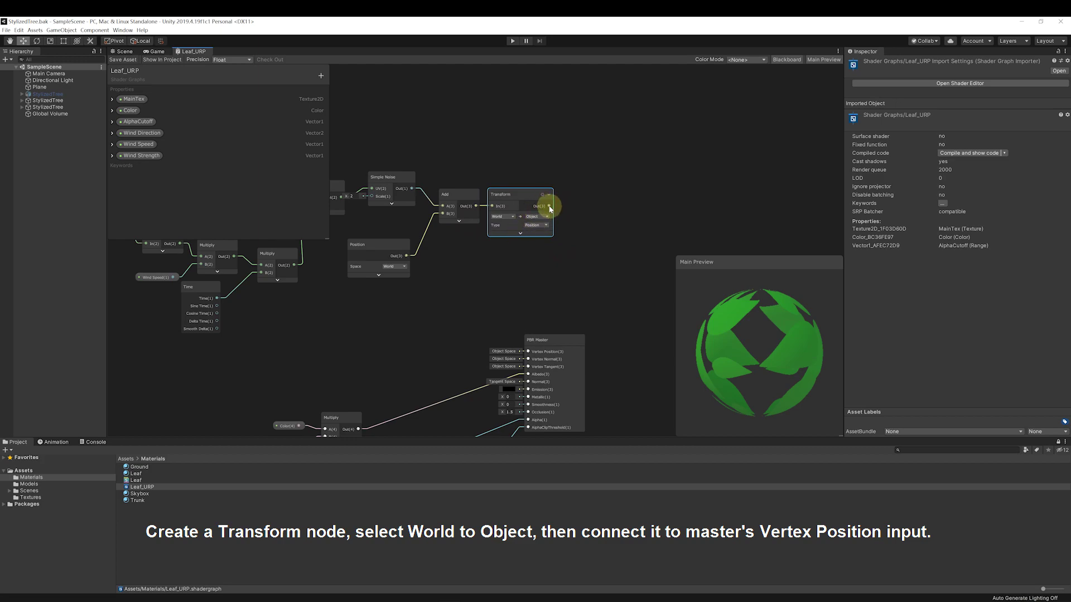
drag(514, 340, 529, 355)
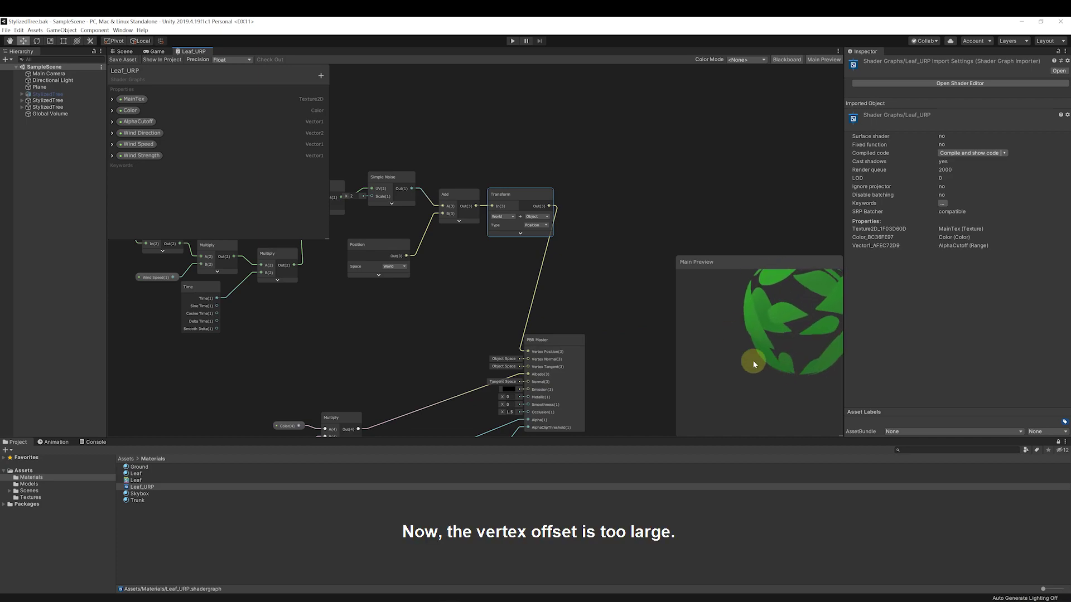
Spread the Position, Add and Transform nodes away from Simple Noise to make room for another node.
drag(519, 197, 545, 195)
click(453, 196)
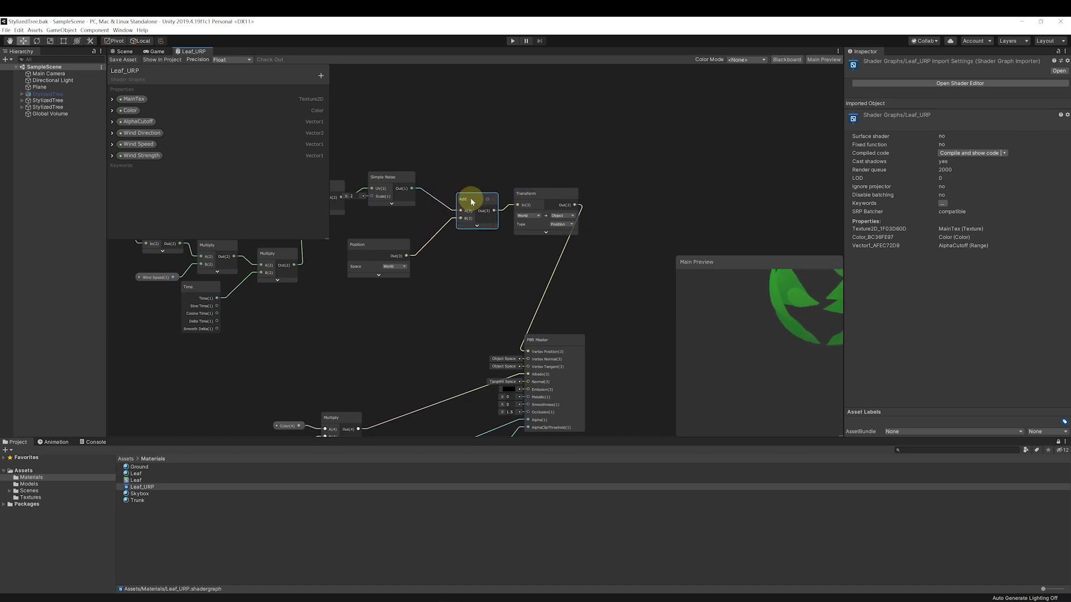
middle_drag(420, 217, 451, 224)
drag(406, 255, 431, 250)
drag(418, 197, 407, 195)
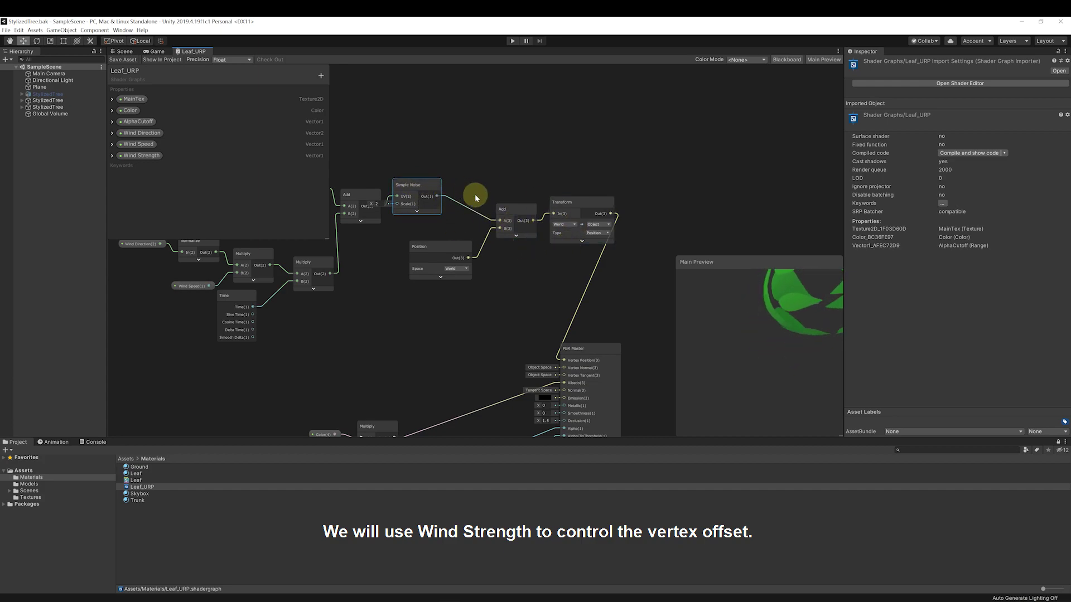
middle_drag(487, 187, 495, 204)
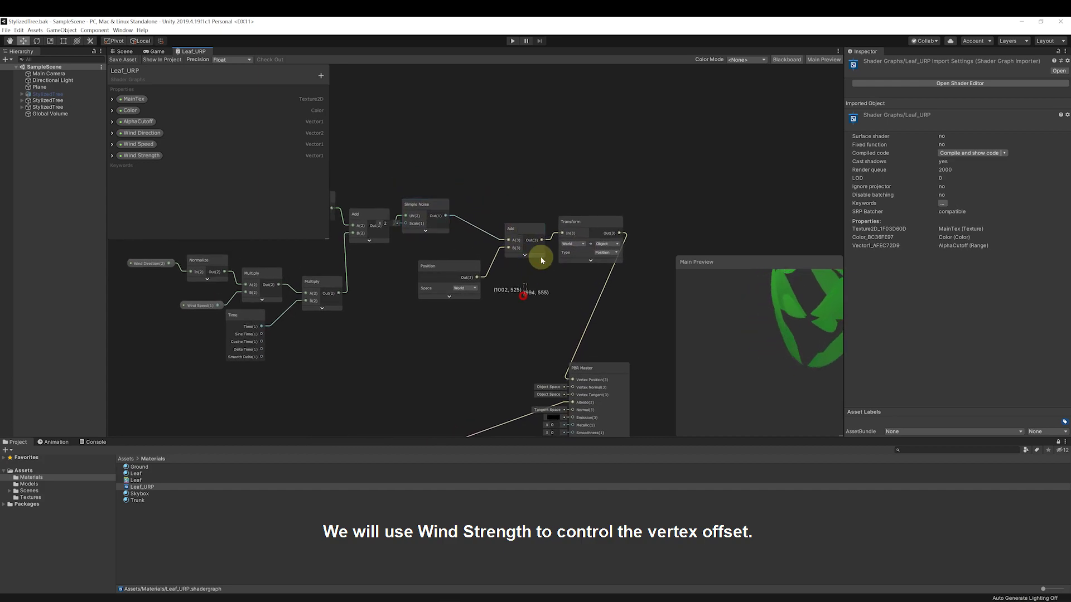
click(597, 228)
drag(593, 230, 627, 255)
drag(516, 229, 553, 255)
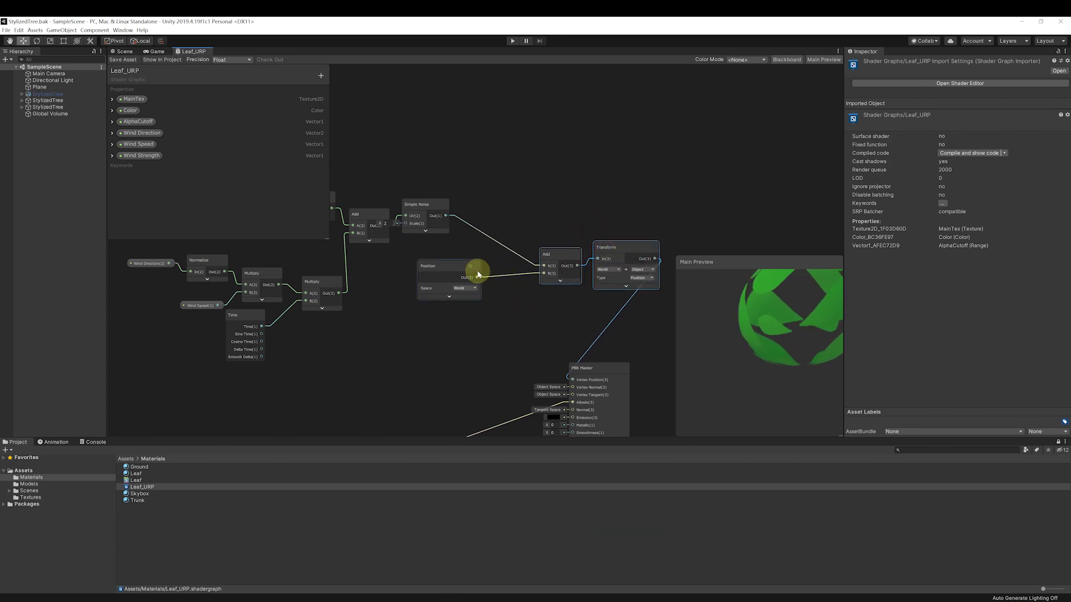
drag(452, 267, 502, 289)
Multiply the Simple Noise output by the Wind Strength property using a new Multiply node.
drag(445, 216, 481, 211)
text(mul)
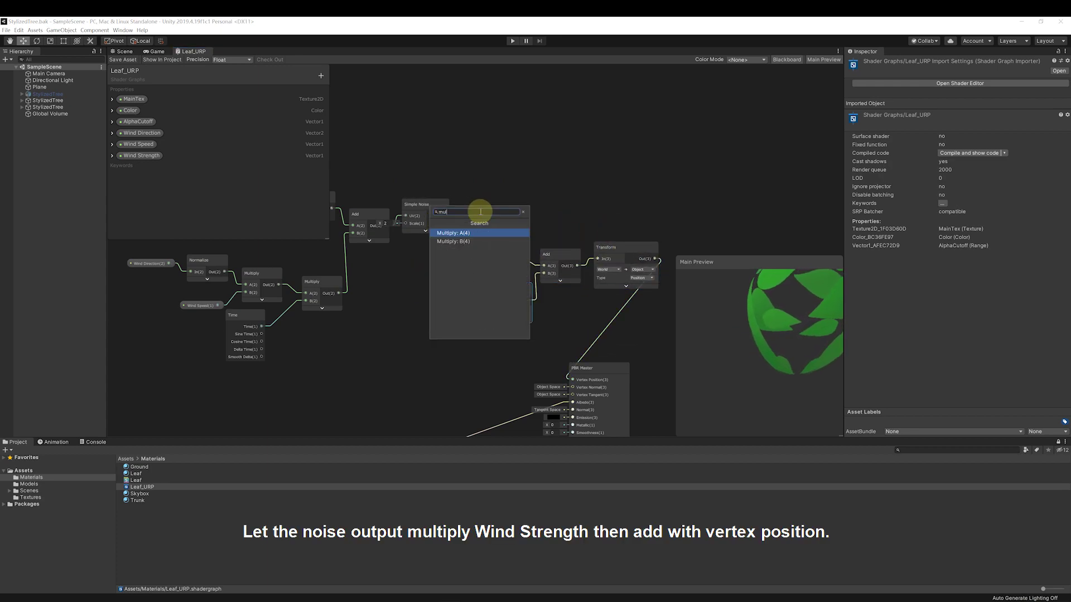
text(ti)
key(Return)
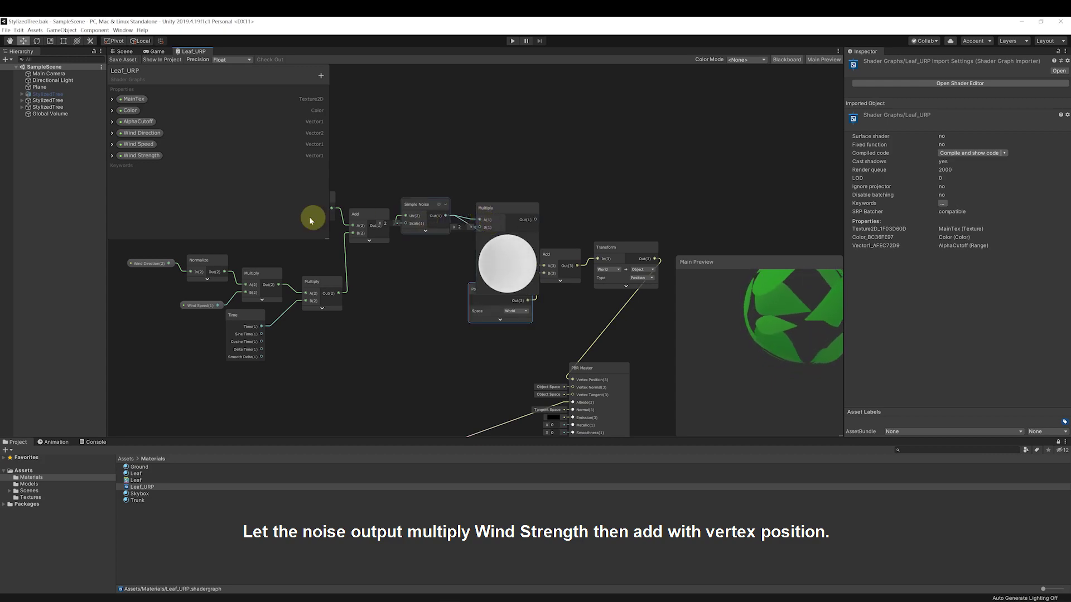
drag(141, 156, 430, 258)
Connect the Wind Strength Multiply output to the Add node's A input, collapse its preview, and tidy it and the Position node.
drag(497, 208, 545, 268)
click(499, 233)
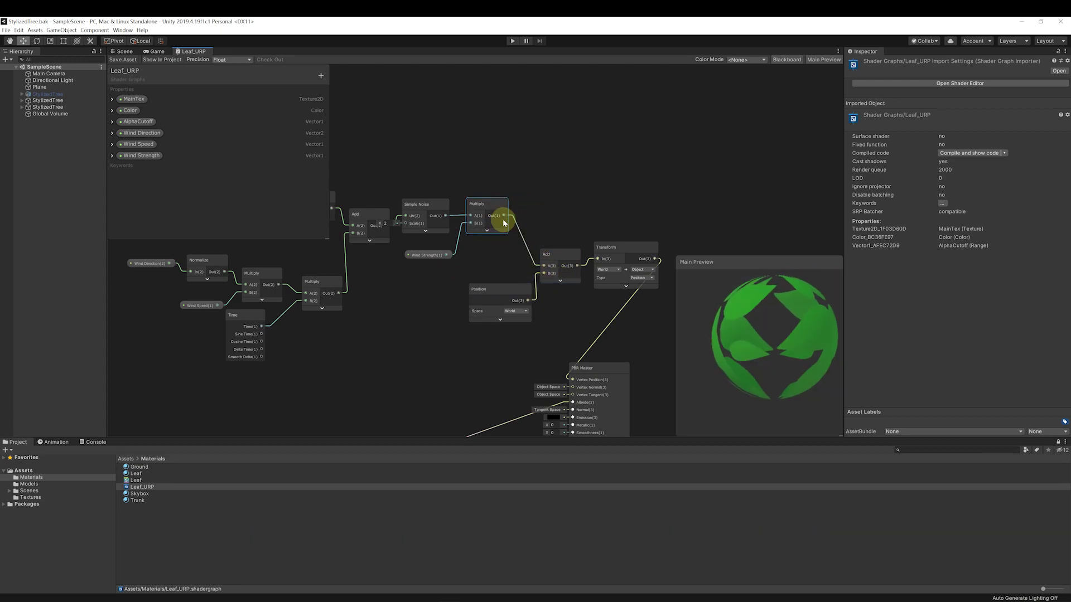
drag(499, 220, 497, 227)
drag(508, 292, 498, 293)
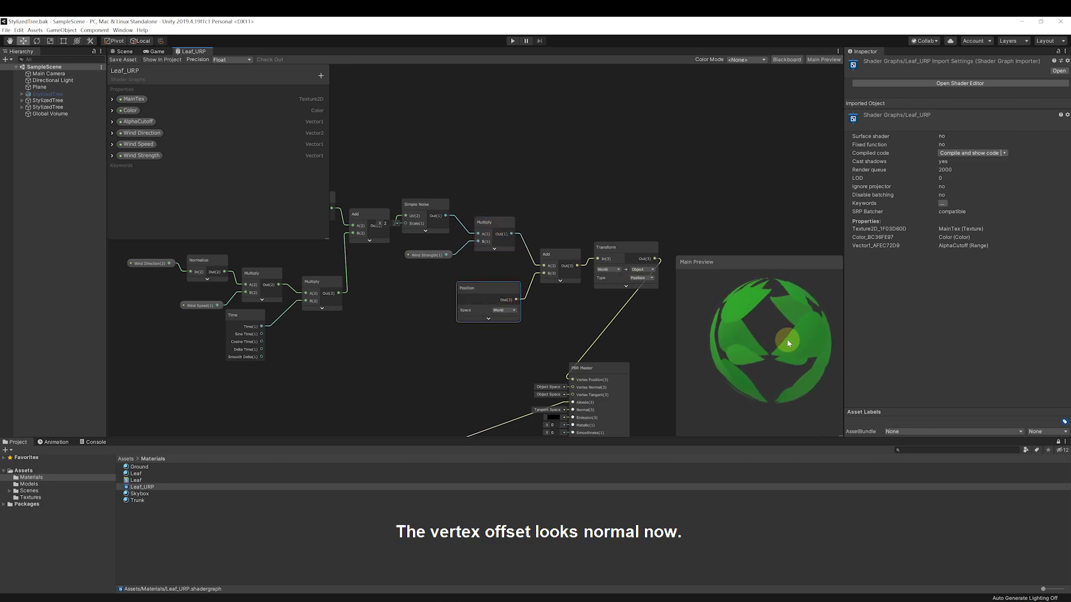
Arrange the graph by moving the PBR Master beyond the Transform node and the texture, colour and AlphaCutoff nodes below the wind chain.
middle_drag(567, 333, 497, 267)
drag(530, 302, 674, 311)
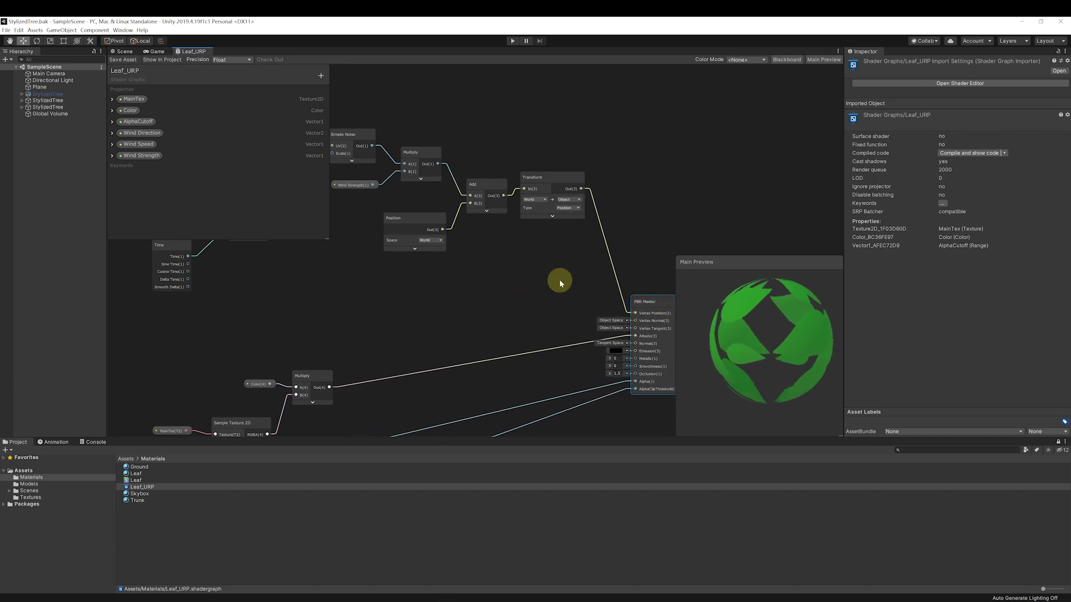
scroll(559, 279, down, 5)
drag(609, 302, 620, 307)
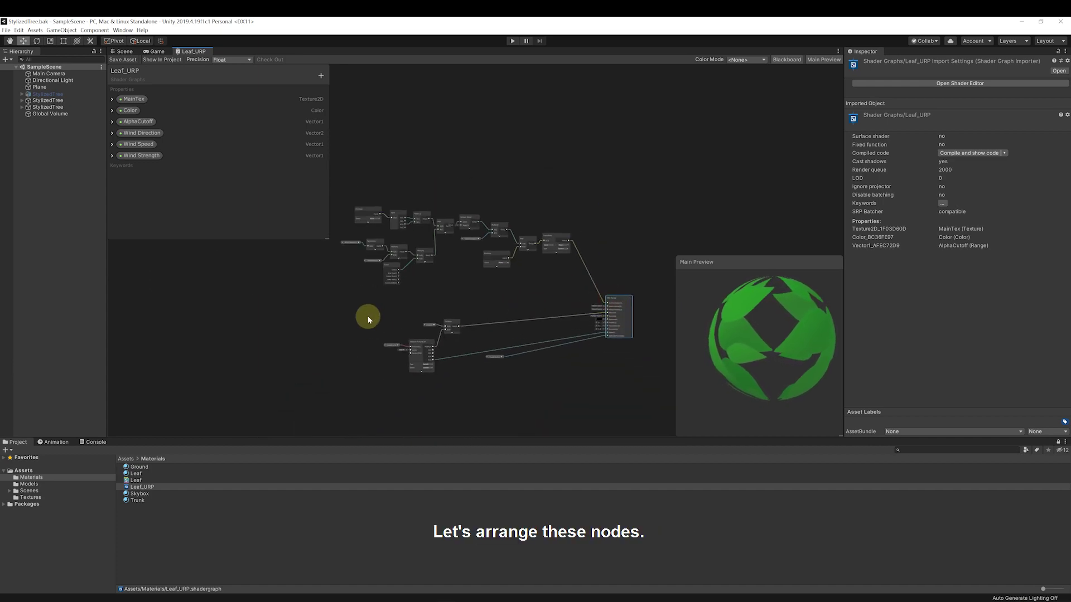
drag(368, 316, 547, 396)
drag(449, 320, 487, 372)
drag(631, 311, 645, 318)
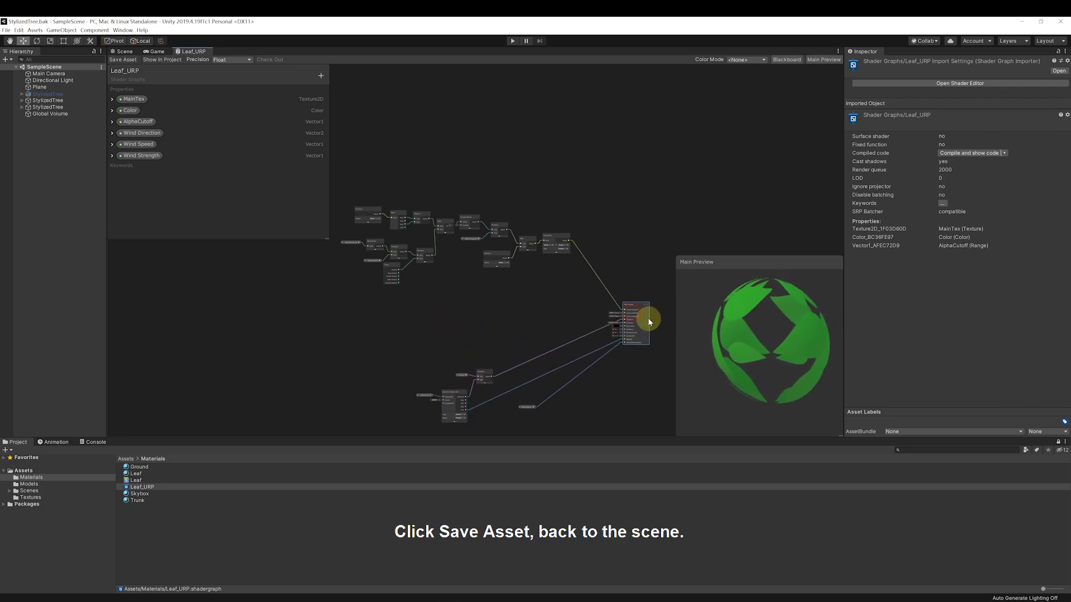
Save the Leaf_URP shader asset and return to the scene view for a closer look at the trees.
click(583, 301)
click(129, 59)
click(125, 52)
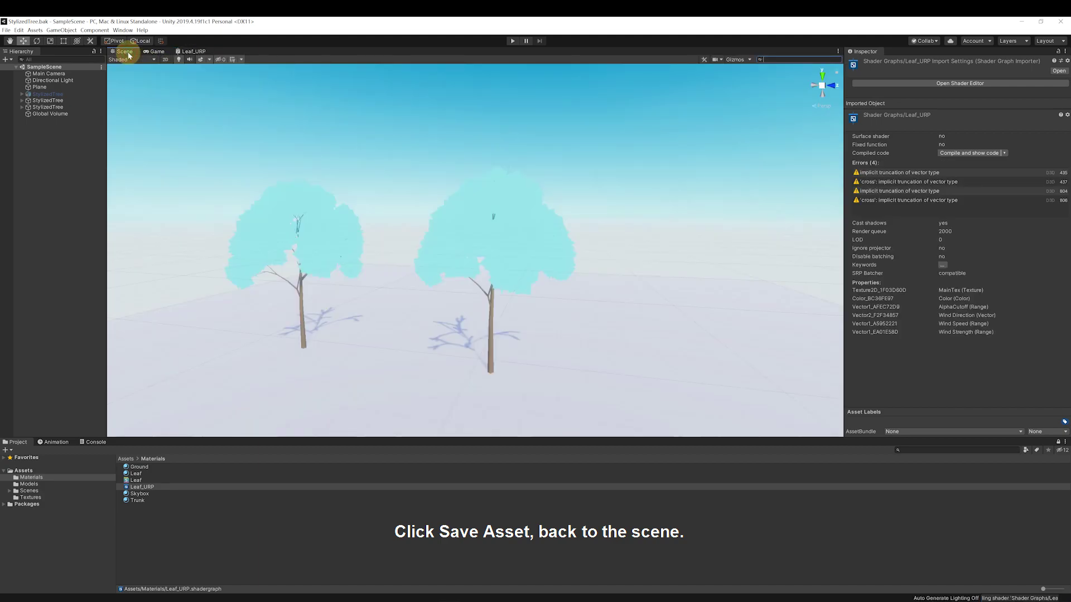
scroll(491, 223, up, 2)
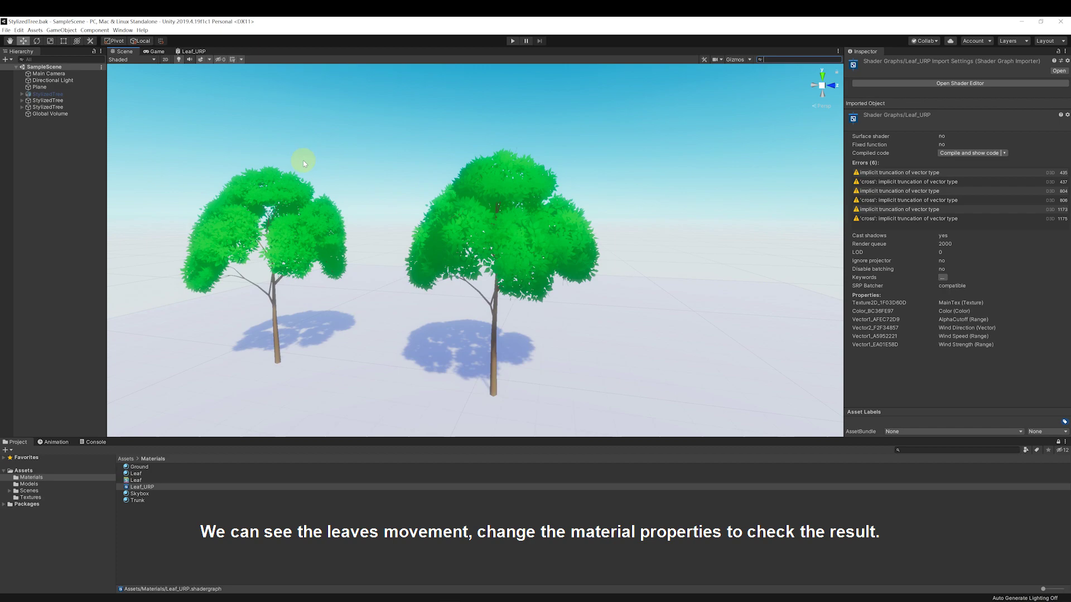
Test the Leaf material with Wind Speed 2 and Wind Strength values of 1, 0.2 and 0.5.
click(136, 473)
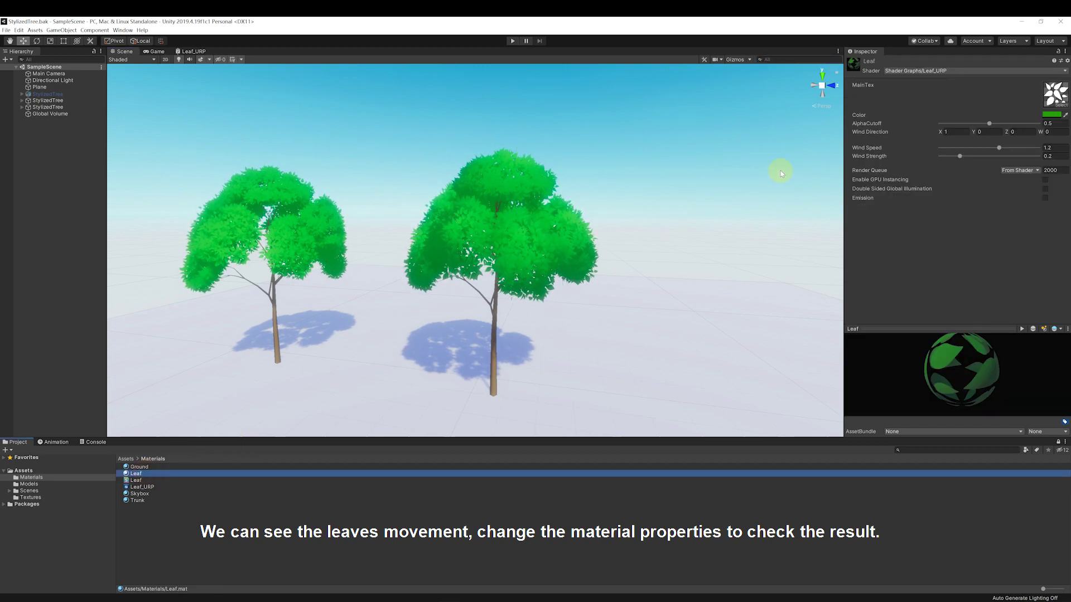
drag(999, 148, 1065, 151)
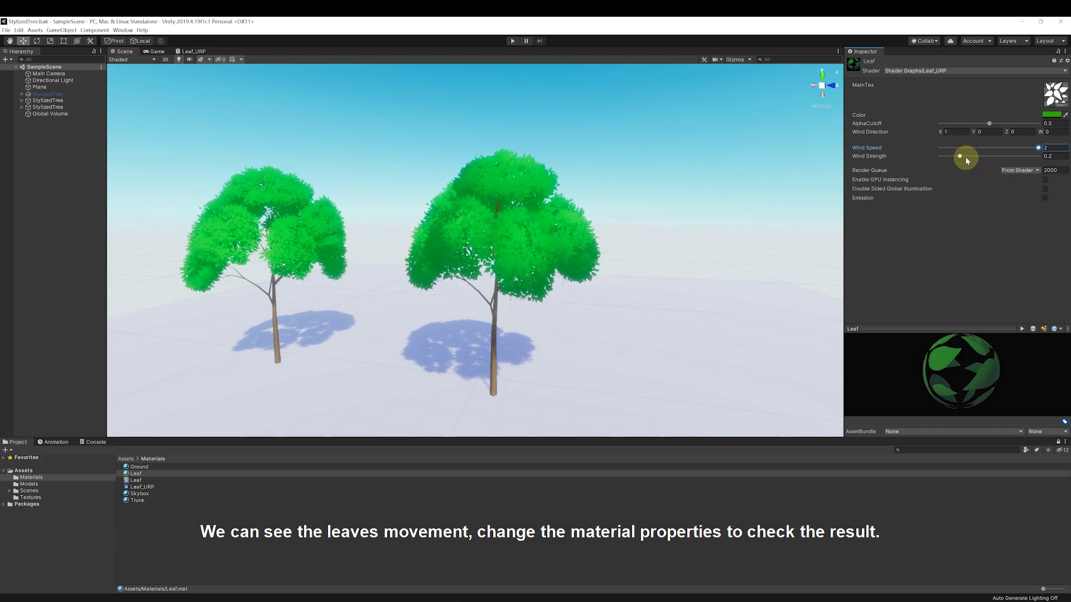
drag(966, 158, 1059, 158)
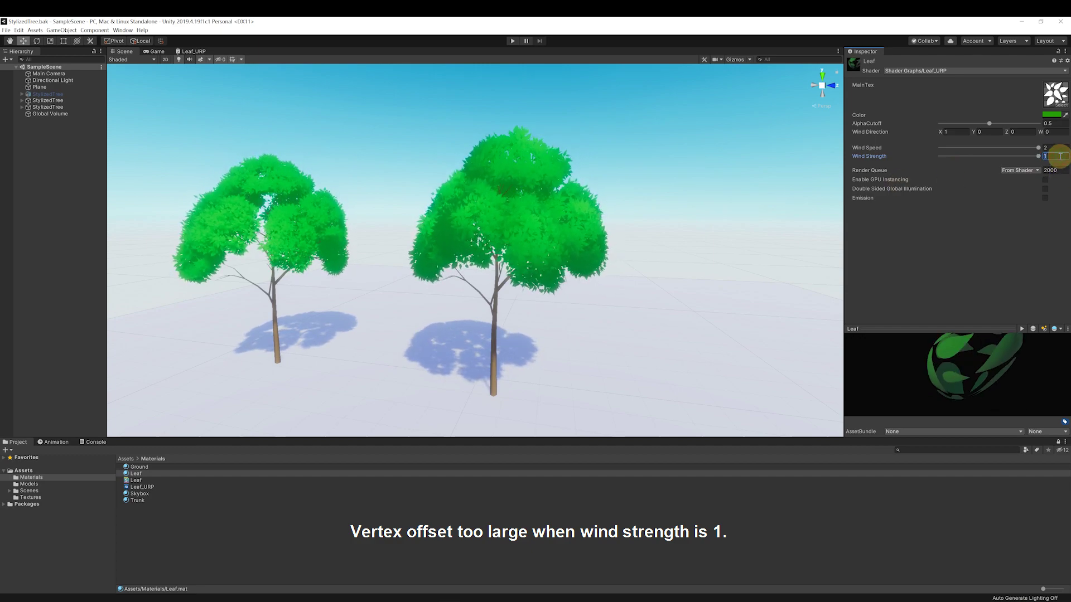
text(0.2)
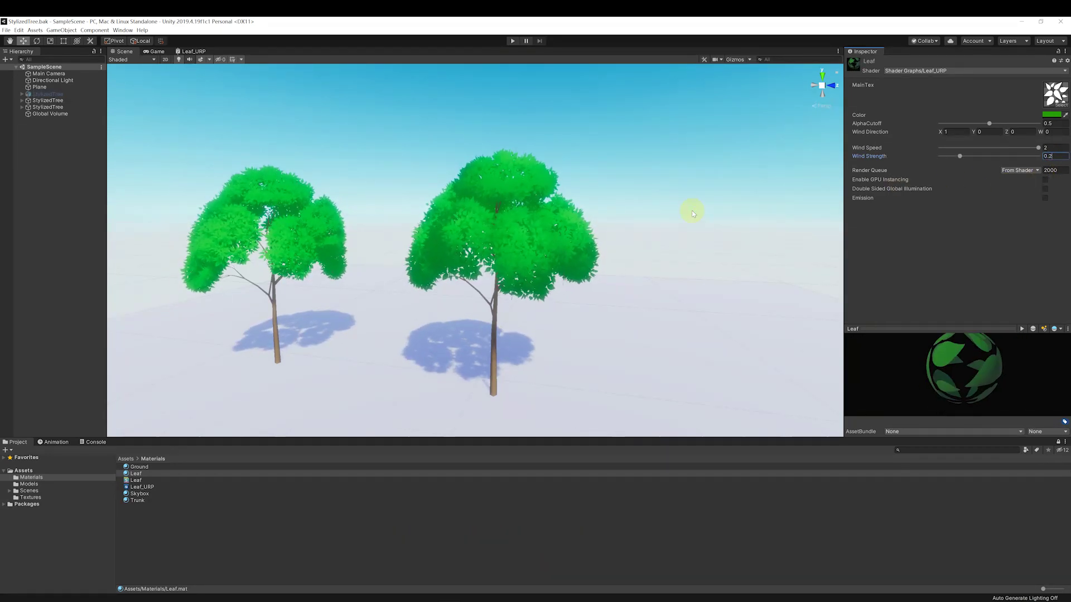
key(BackSpace)
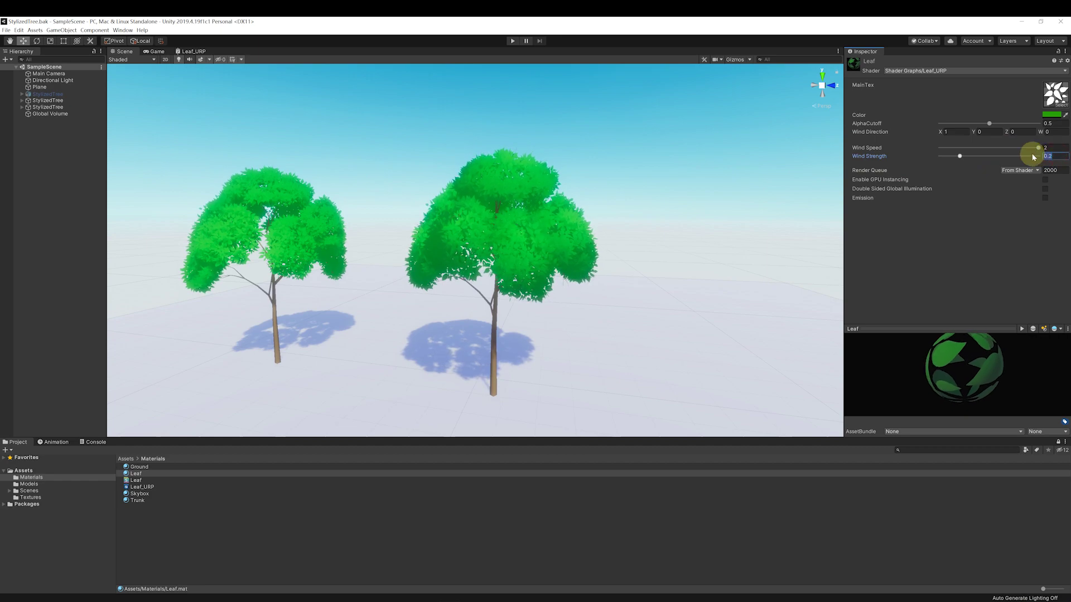
text(5)
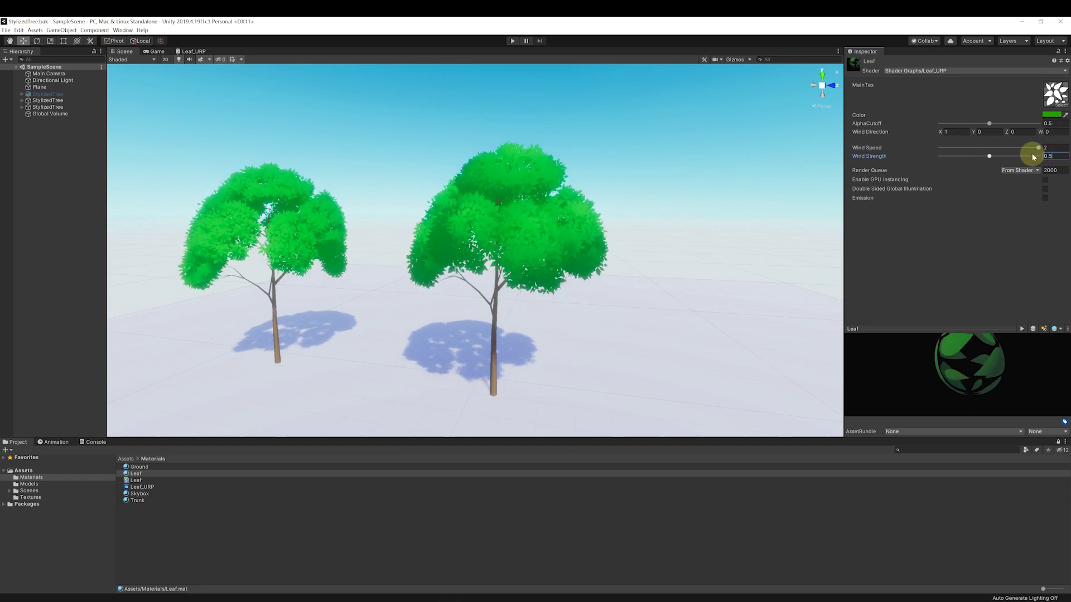
Set the Leaf material's Wind Strength to 0.2 and Wind Speed to 1.2.
key(BackSpace)
text(2)
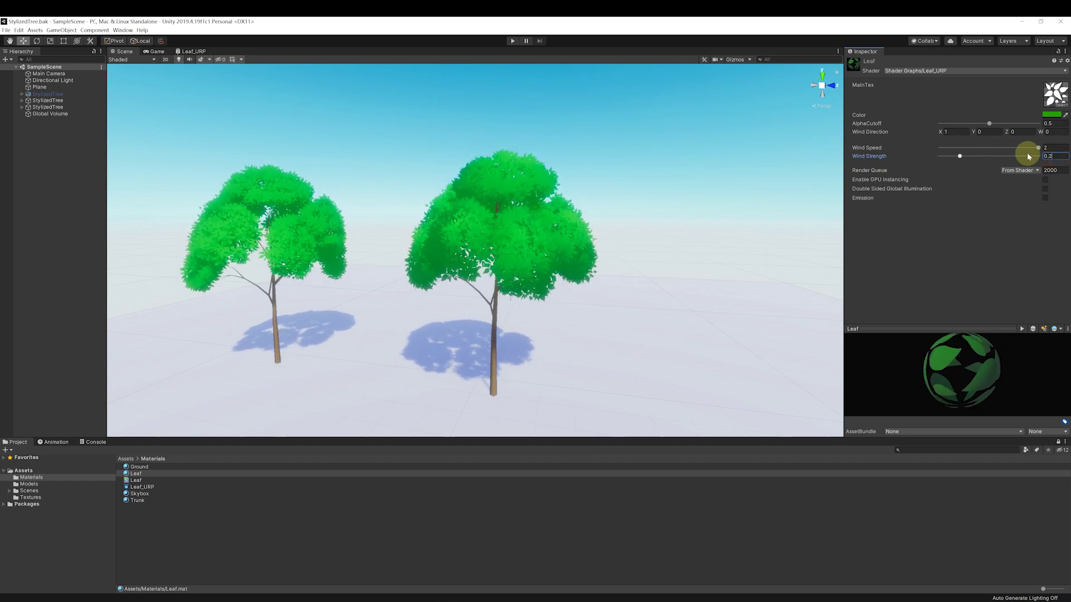
click(1058, 147)
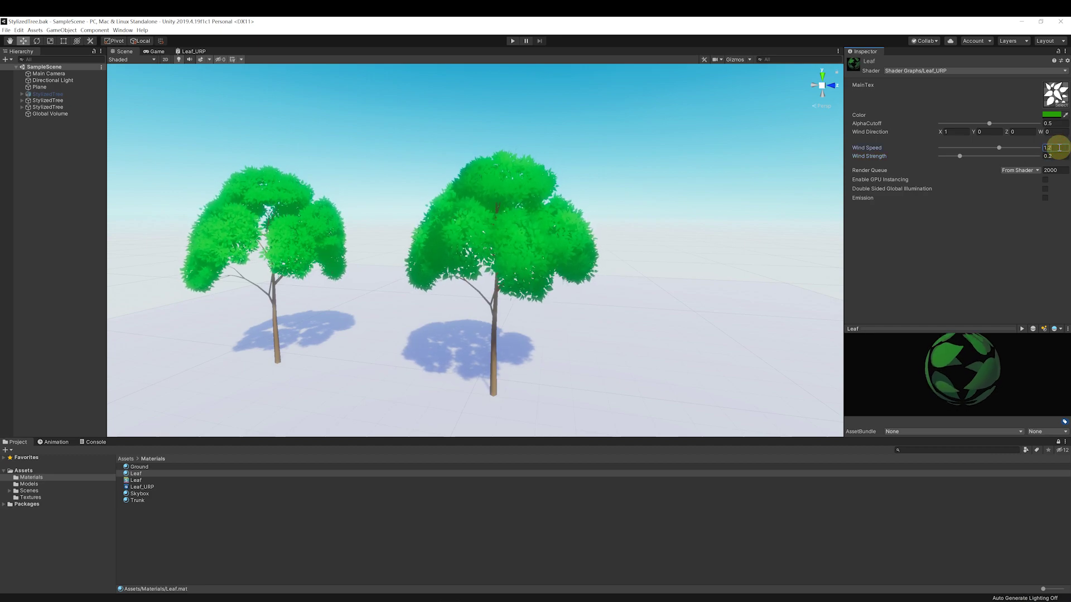
Set the Leaf material's Wind Speed to 1.2 and the Leaf_URP graph's Wind Strength property maximum to 0.5.
text(1.2)
click(199, 51)
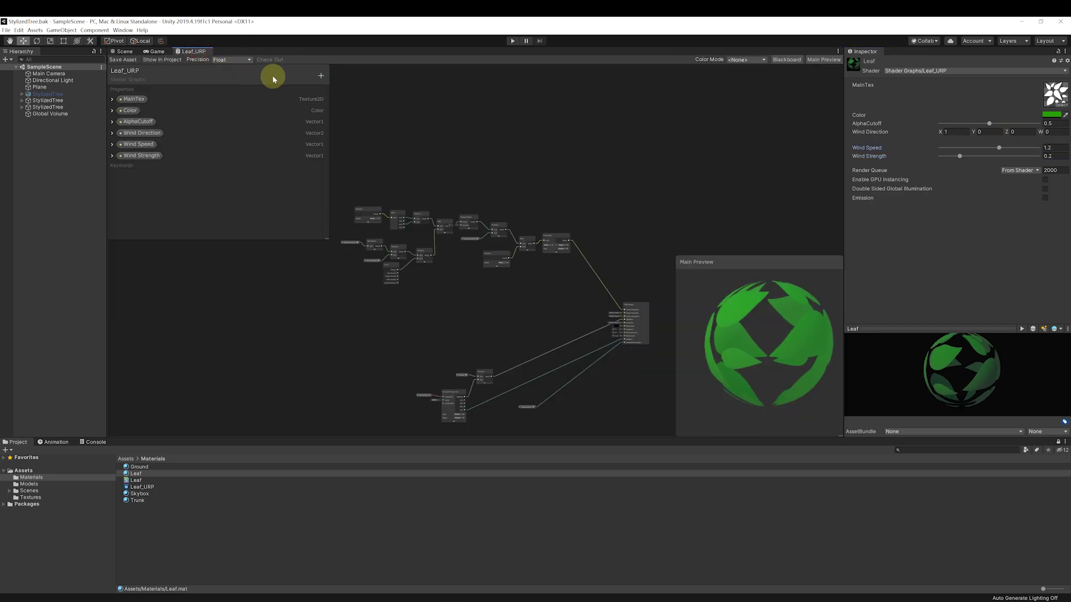
click(112, 156)
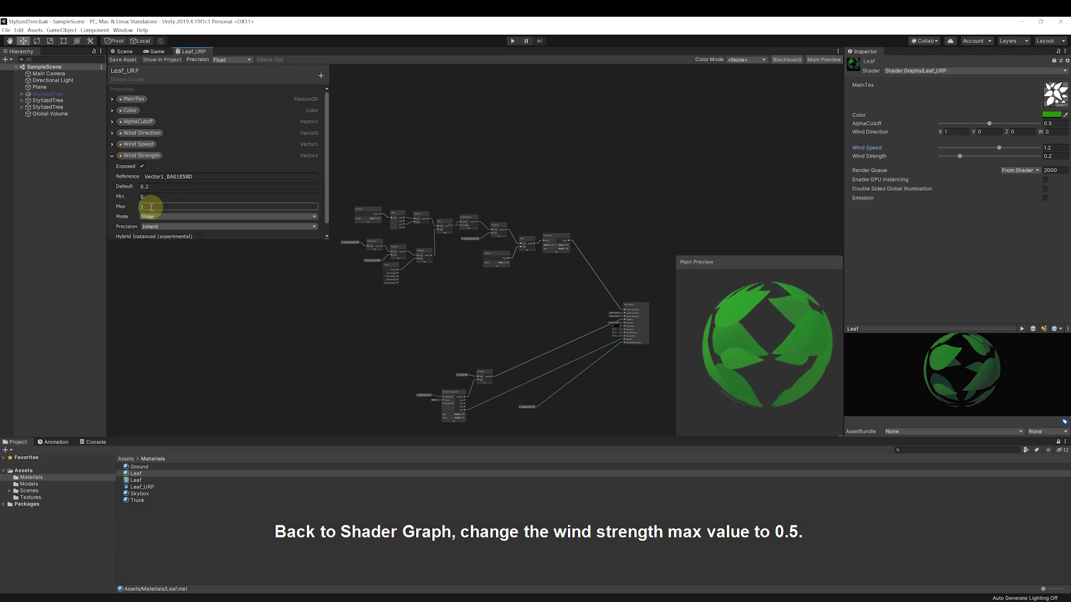
text(0.5)
click(113, 155)
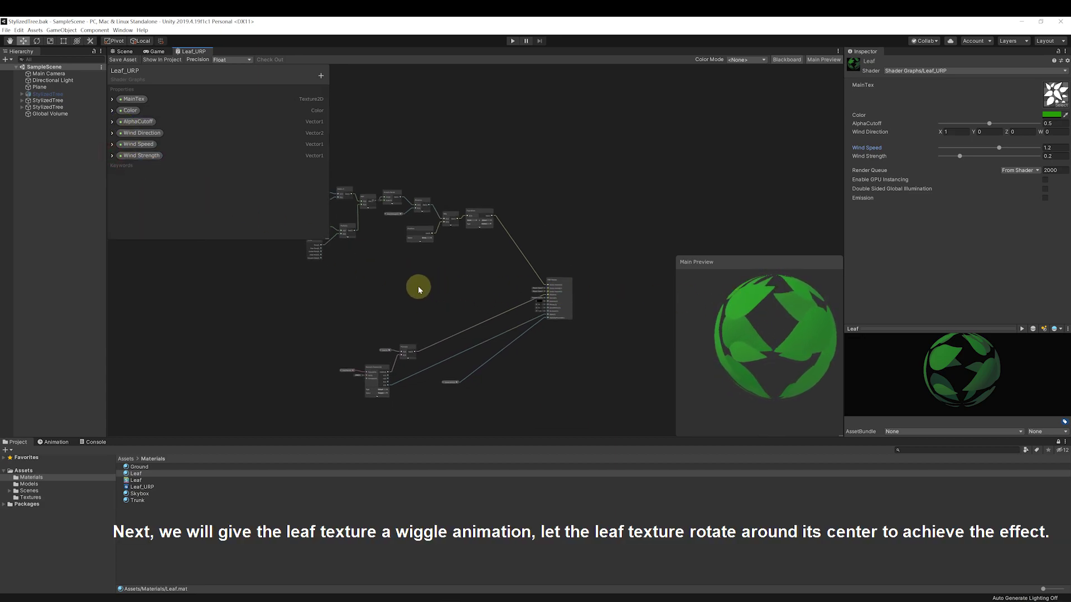
Move the wind UV offset nodes, from Position through Add, as one block away from the Simple Noise node.
middle_drag(415, 286, 466, 254)
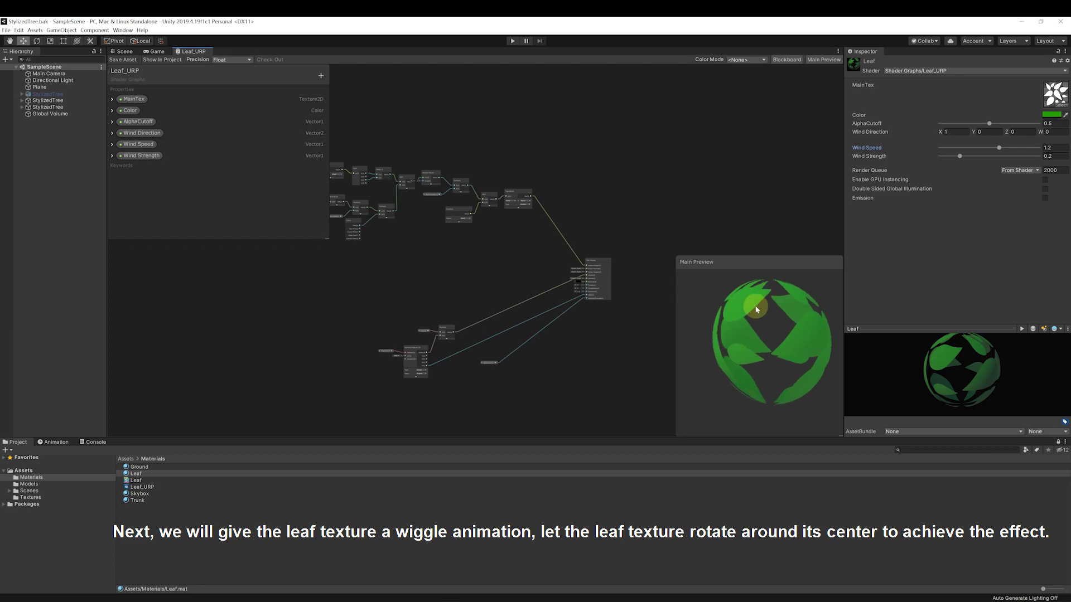
scroll(442, 346, up, 5)
middle_drag(432, 224, 618, 402)
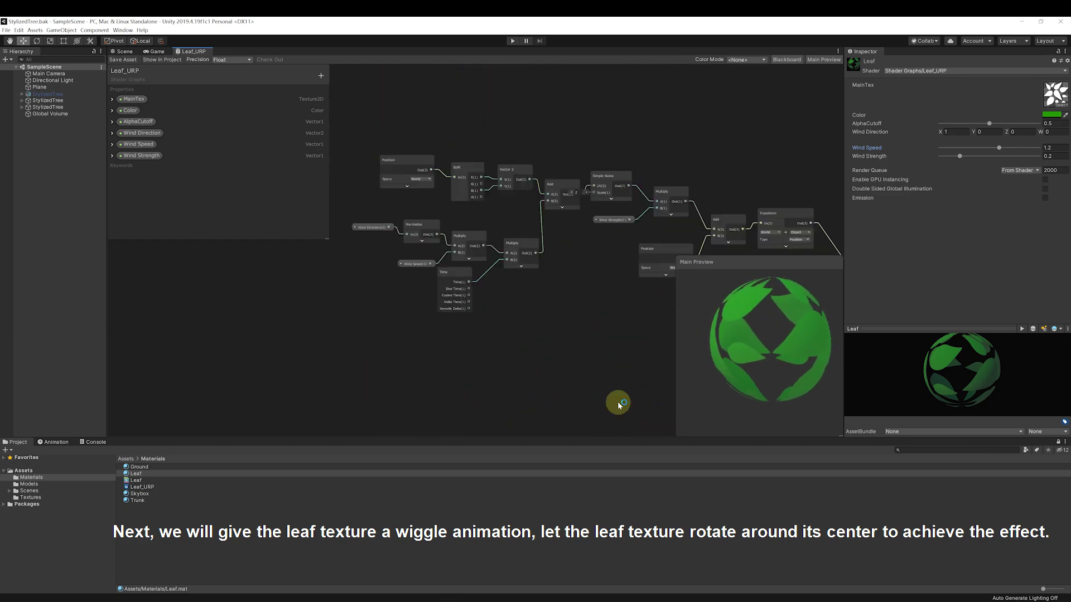
scroll(617, 401, up, 5)
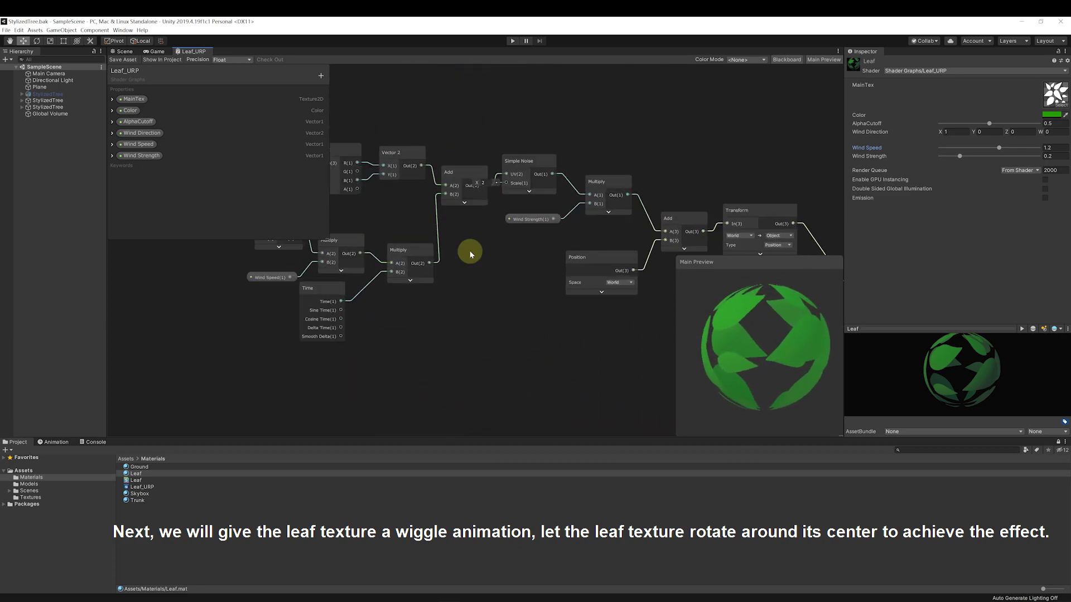
scroll(470, 254, up, 1)
click(512, 177)
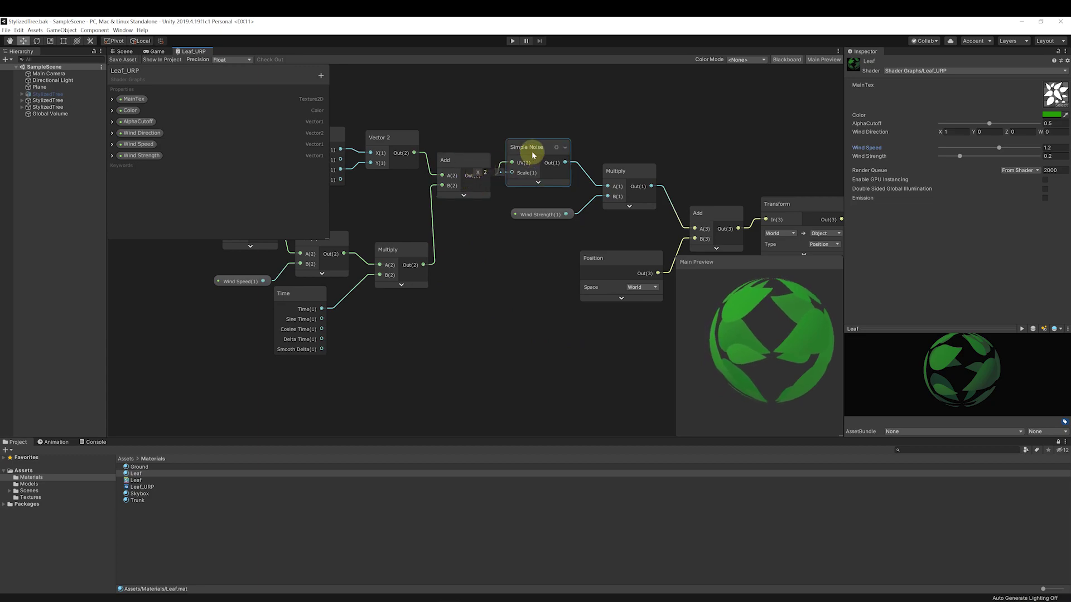
drag(469, 161, 466, 163)
middle_drag(440, 227, 526, 254)
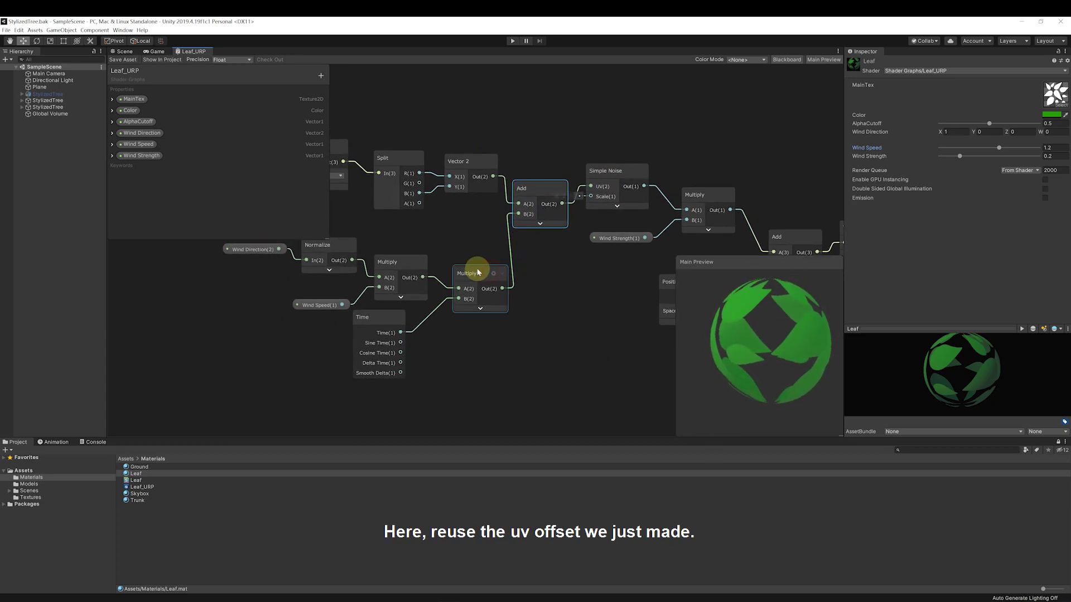
scroll(485, 337, down, 3)
drag(391, 196, 580, 382)
drag(570, 260, 530, 242)
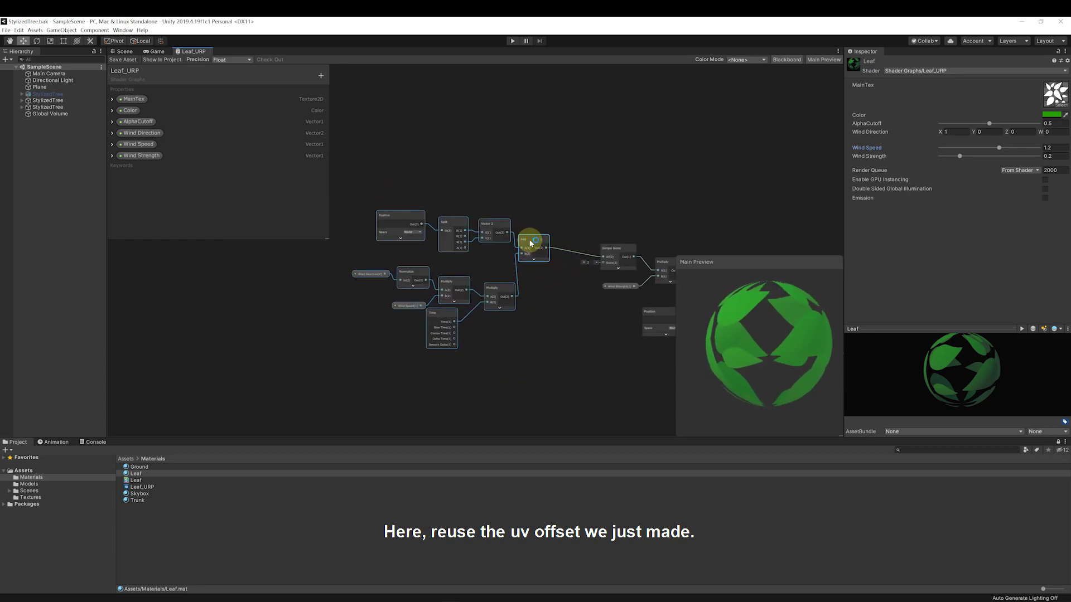
click(558, 308)
Feed the UV offset Add output into the UV input of a second Simple Noise node with Scale 8.
scroll(521, 246, up, 3)
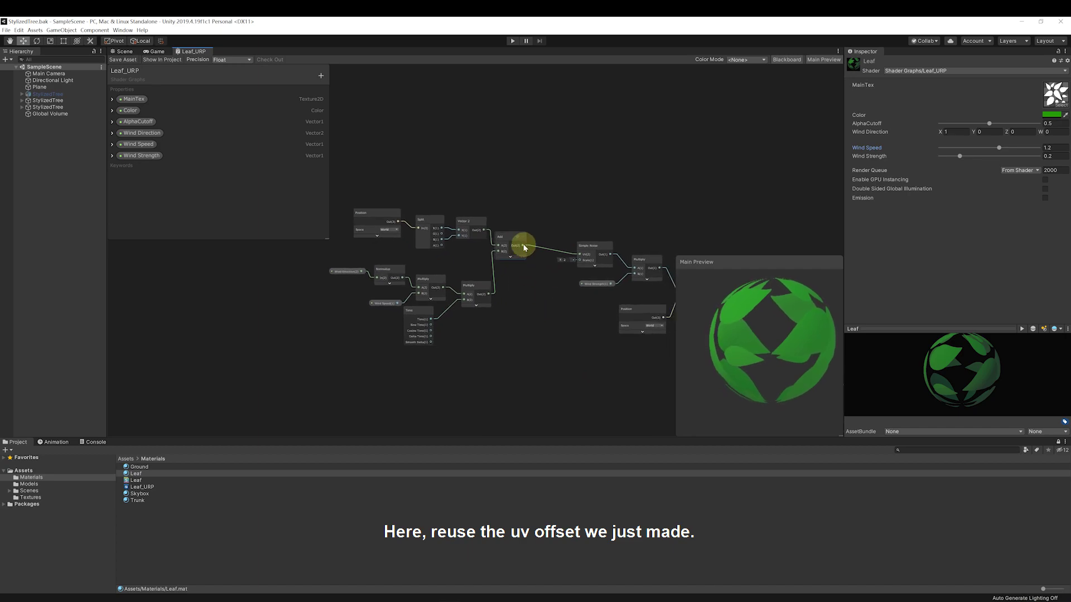
middle_drag(461, 264, 501, 281)
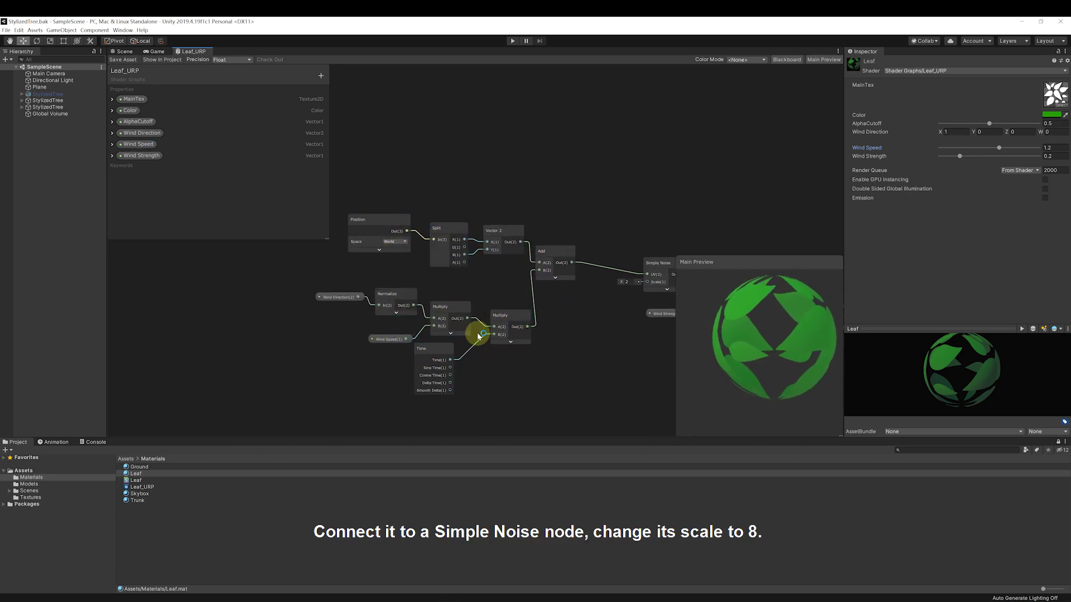
middle_drag(590, 347, 511, 290)
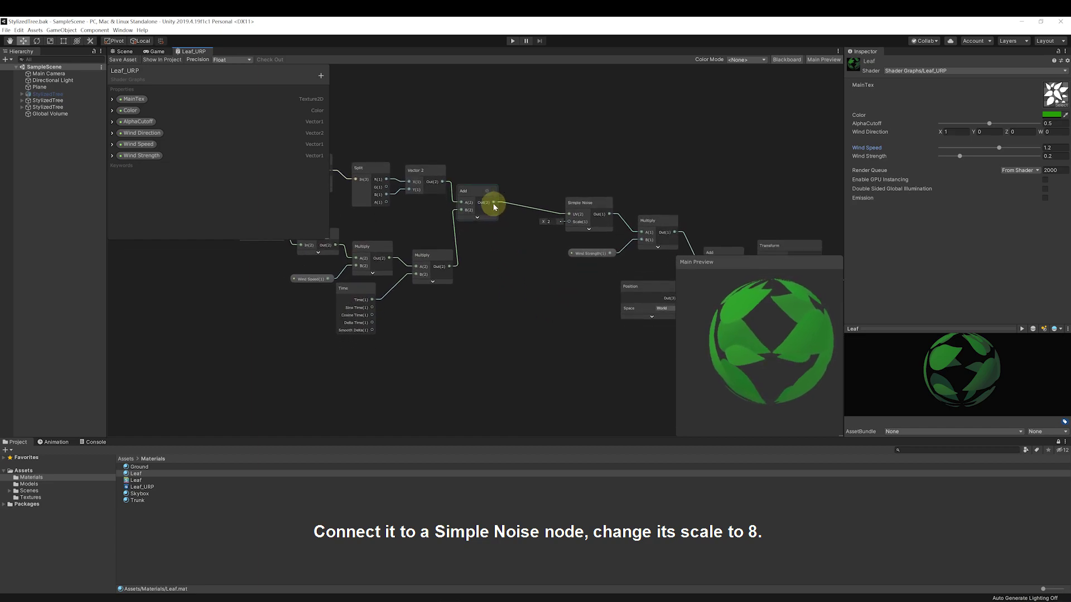
drag(529, 361, 529, 360)
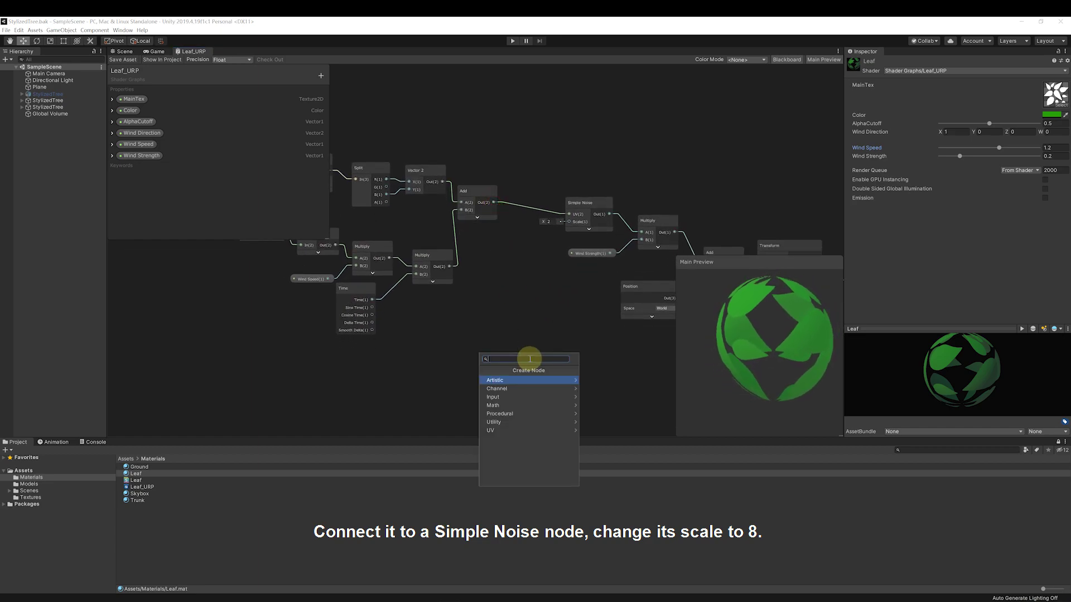
text(simp)
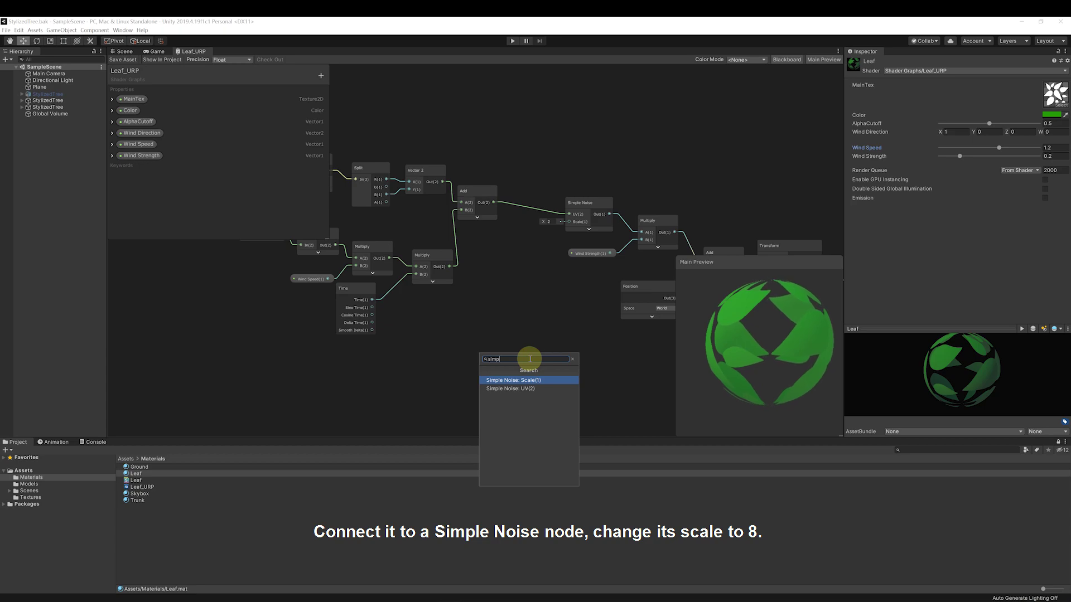
key(Down)
key(Return)
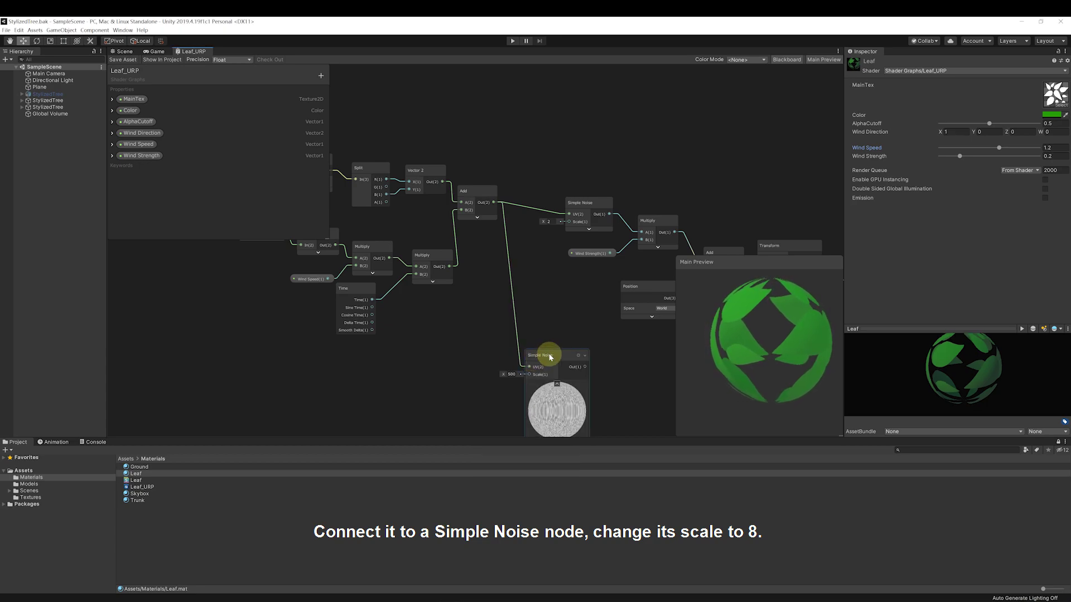
drag(548, 357, 544, 307)
click(505, 324)
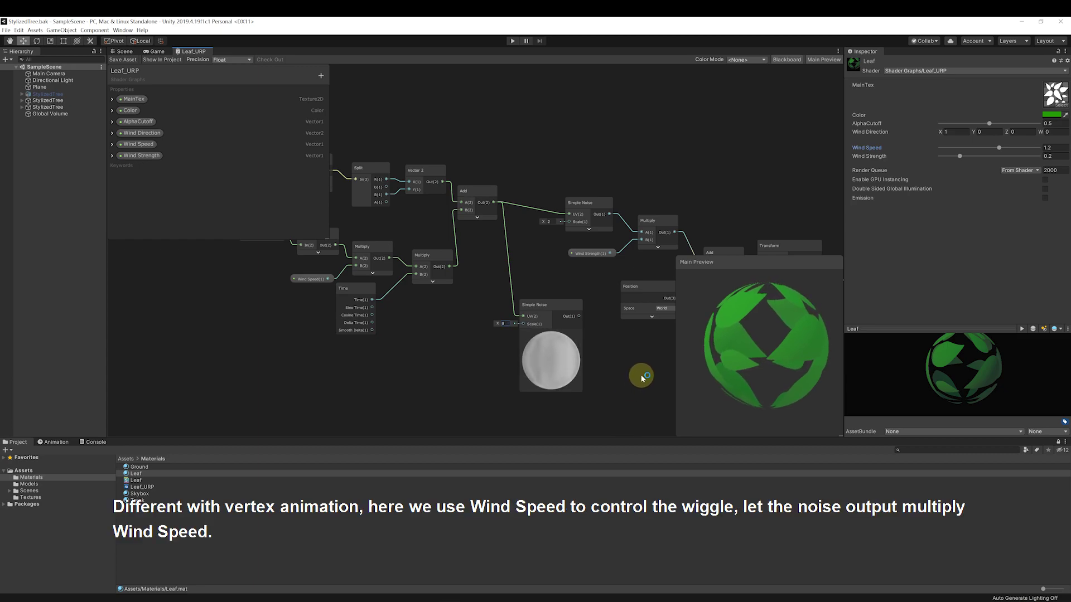
Multiply the new Simple Noise output by the Wind Speed property using a Multiply node.
scroll(641, 376, down, 1)
middle_drag(641, 376, 566, 340)
drag(492, 279, 525, 314)
text(multi)
key(Return)
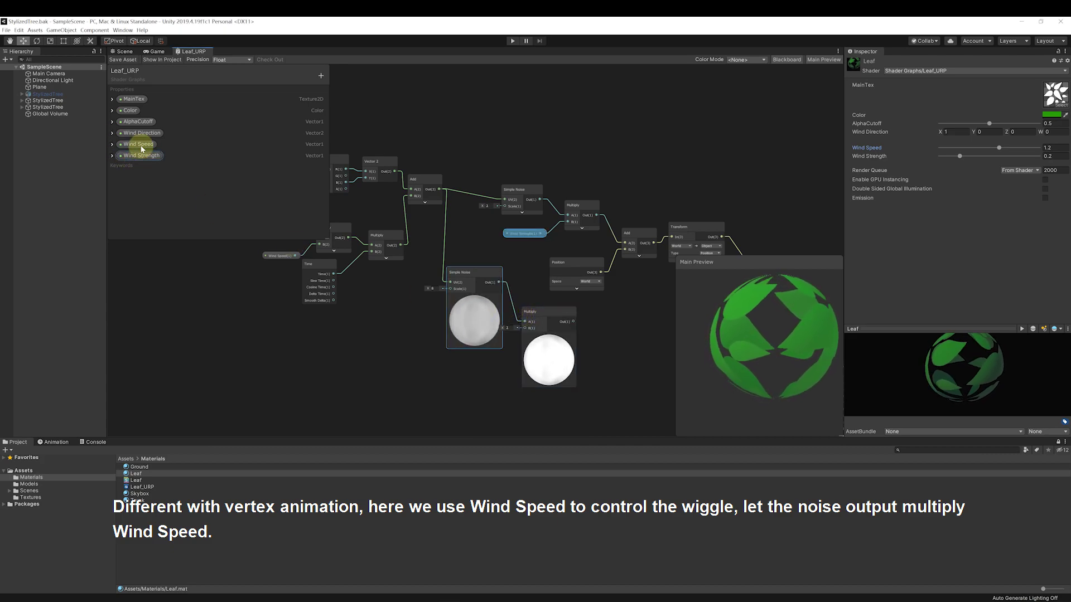
drag(144, 146, 556, 308)
middle_drag(614, 338, 530, 345)
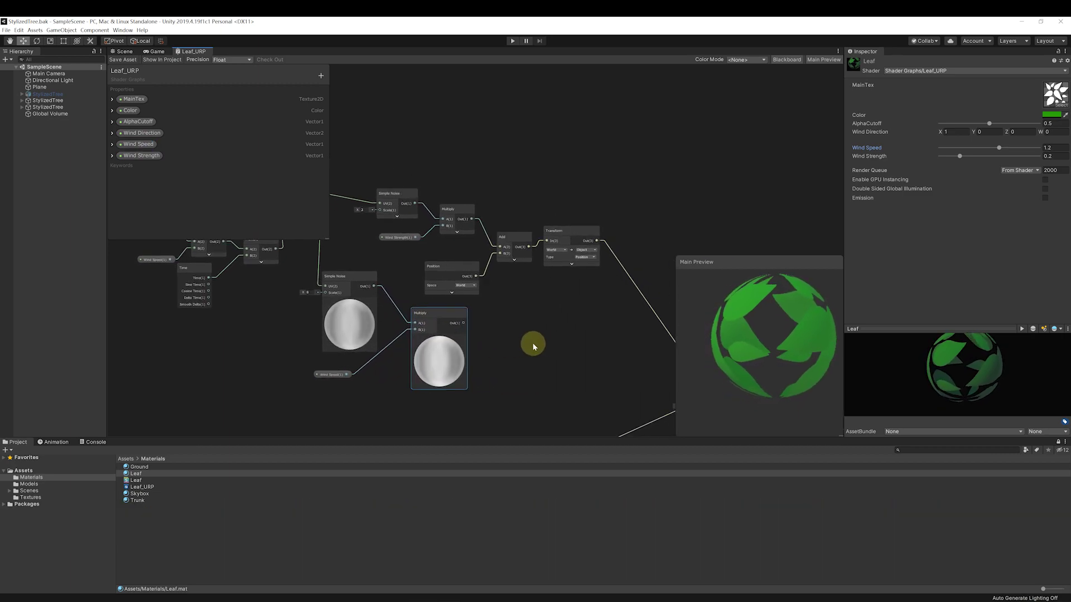
Collapse the previews of the new Simple Noise and Multiply nodes and make room beside them for another node.
click(439, 338)
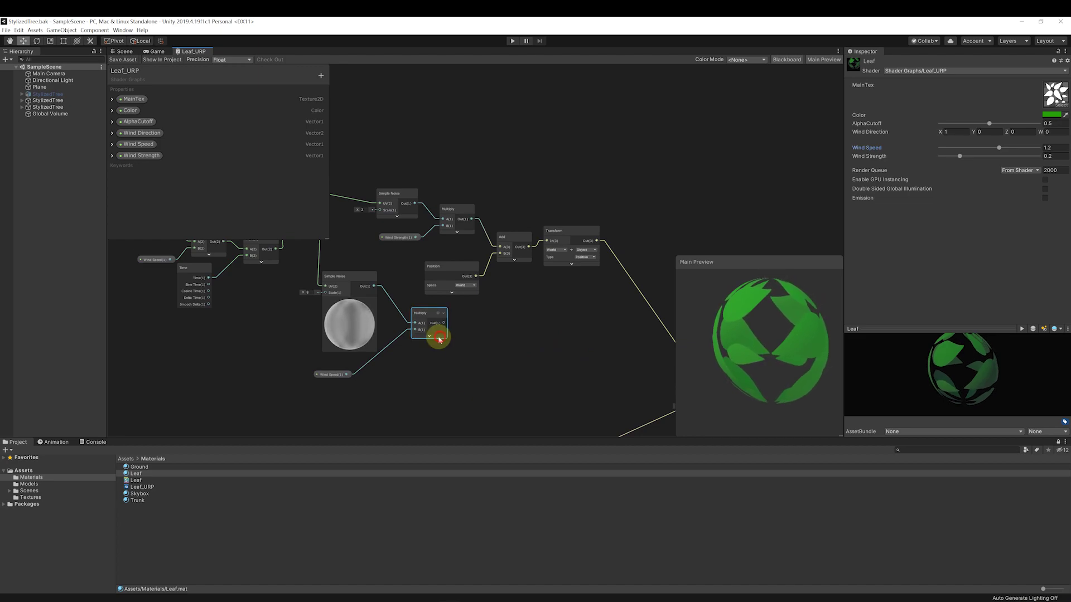
click(352, 303)
middle_drag(463, 353, 440, 352)
drag(405, 316, 395, 314)
middle_drag(454, 329, 477, 333)
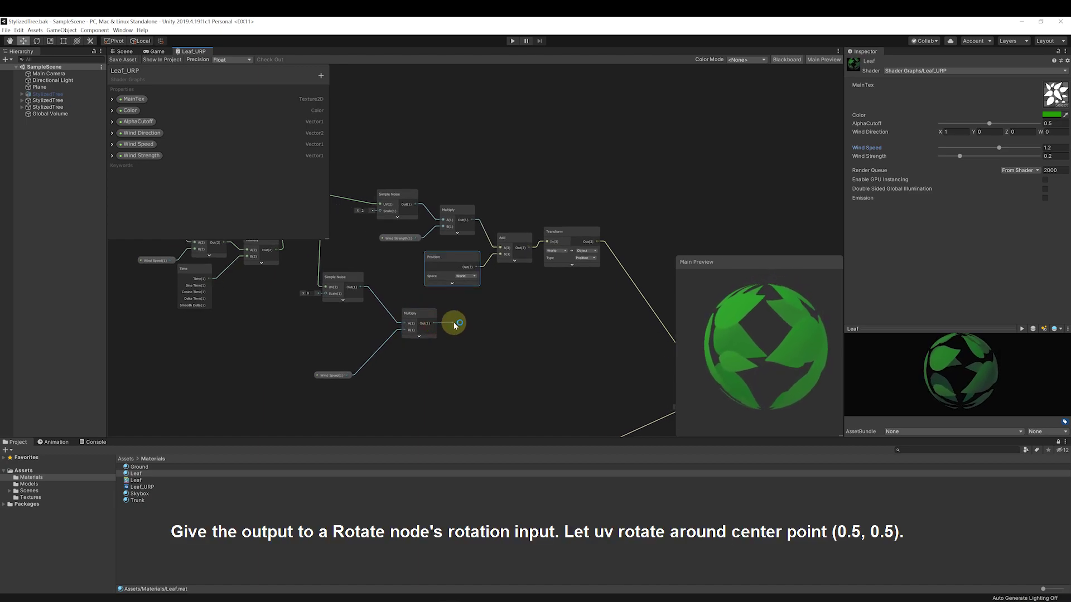
Connect the new Multiply output to the Rotation input of a Rotate node and place it beyond the Multiply.
drag(457, 326, 457, 324)
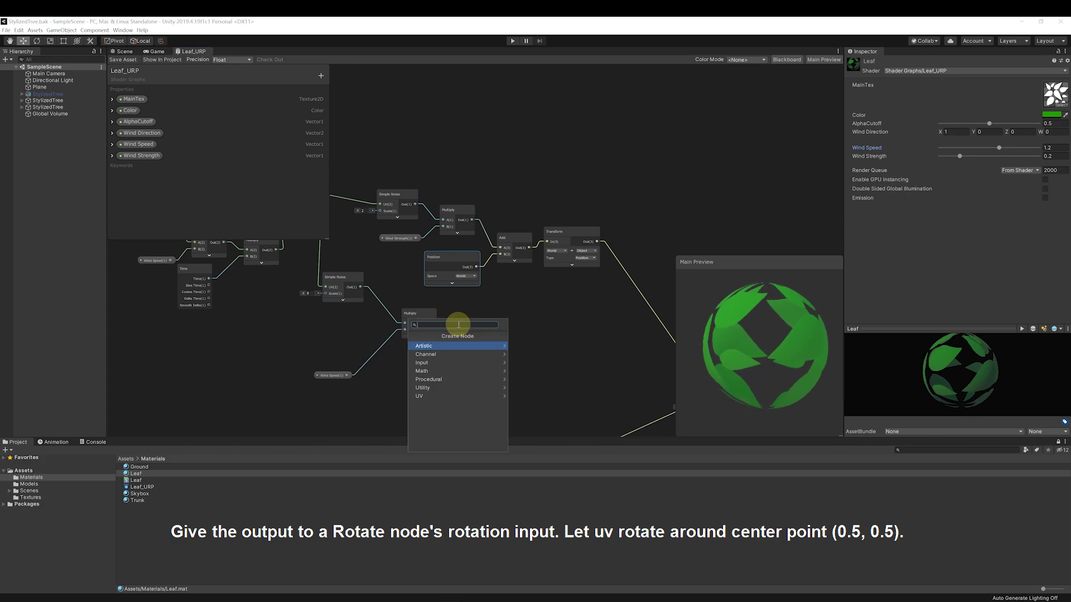
text(rot)
key(Down)
key(Down)
key(Down)
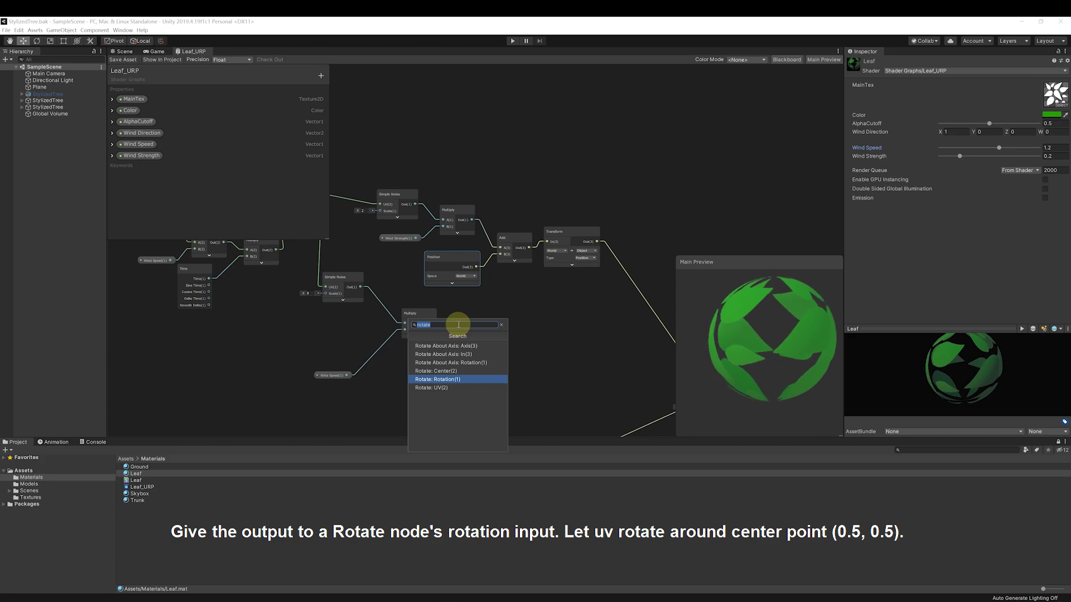
key(Return)
drag(480, 313, 508, 302)
scroll(499, 319, up, 2)
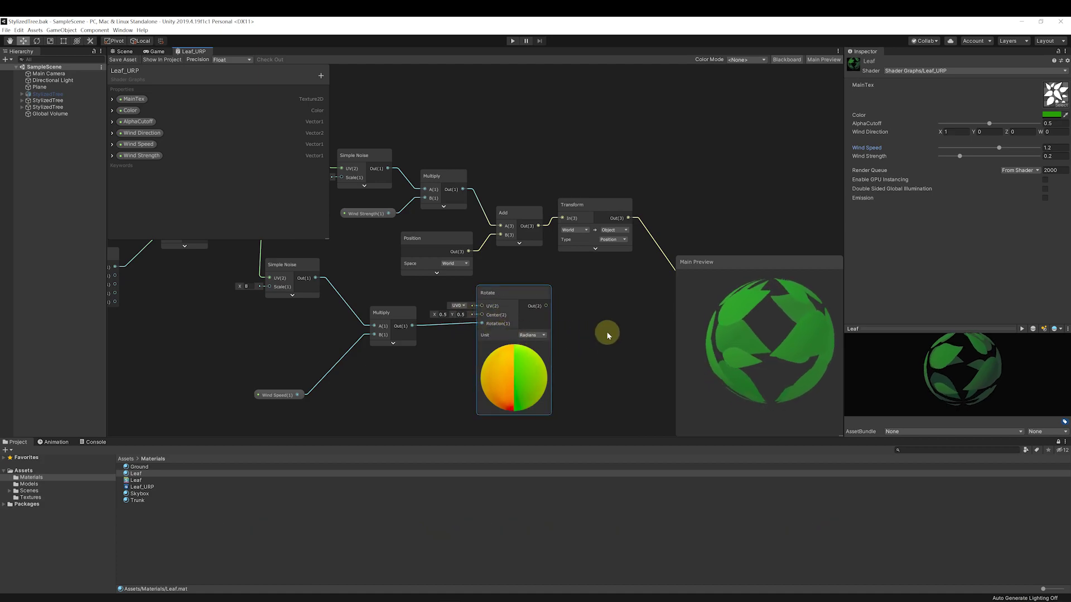
Move the noise, Multiply, Wind Speed and Rotate nodes near Sample Texture 2D and connect Rotate's output to its UV input.
mouse_move(610, 335)
middle_down()
mouse_move(484, 322)
mouse_move(541, 276)
middle_up()
scroll(484, 322, down, 3)
scroll(453, 314, down, 4)
middle_drag(421, 341, 484, 328)
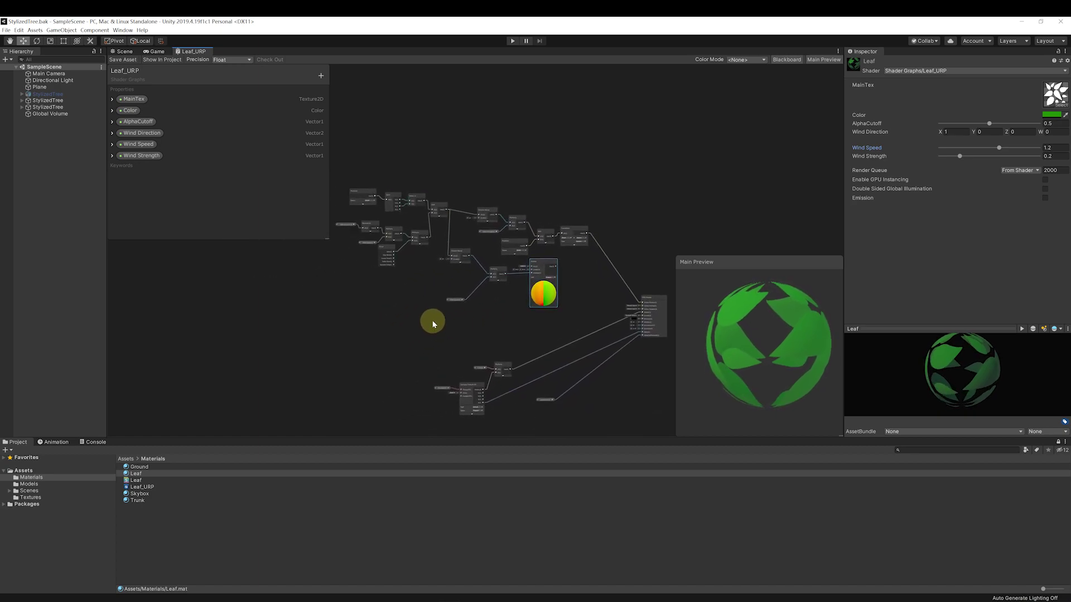
scroll(416, 289, down, 3)
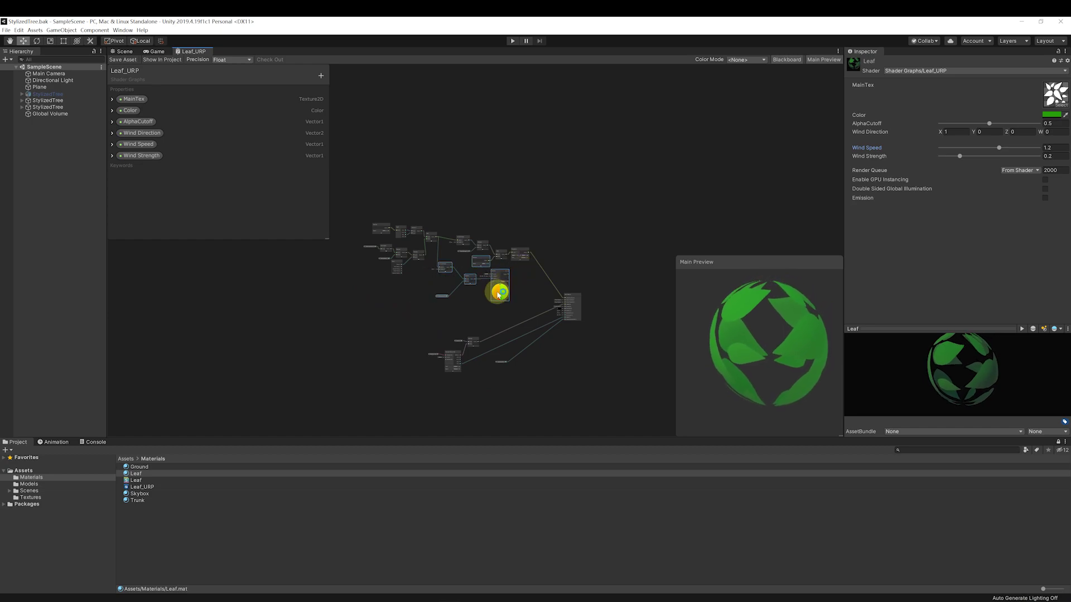
scroll(476, 304, up, 3)
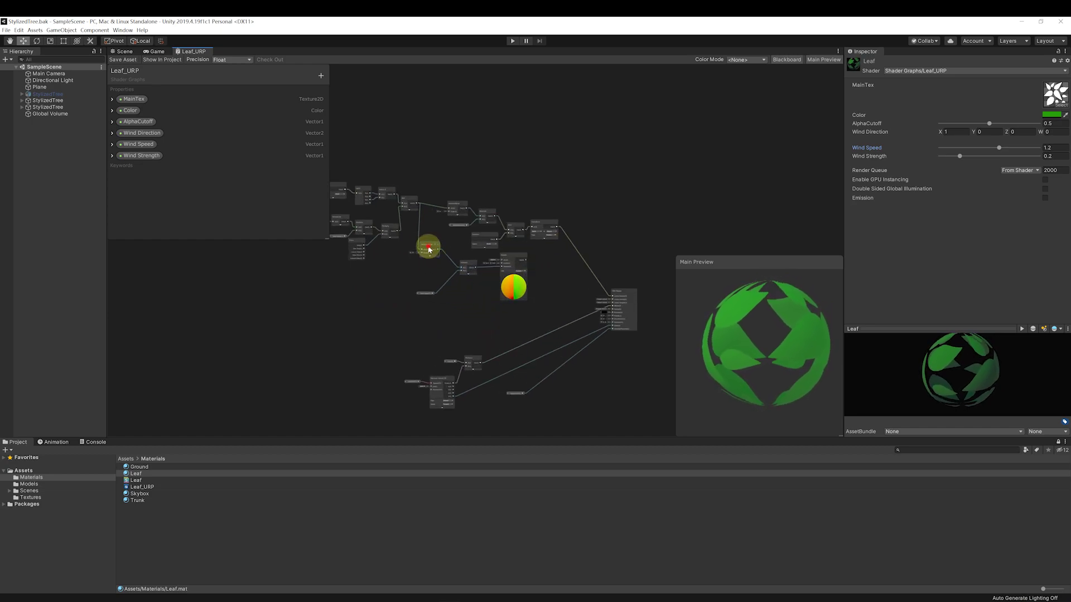
drag(411, 311, 389, 329)
scroll(456, 304, up, 5)
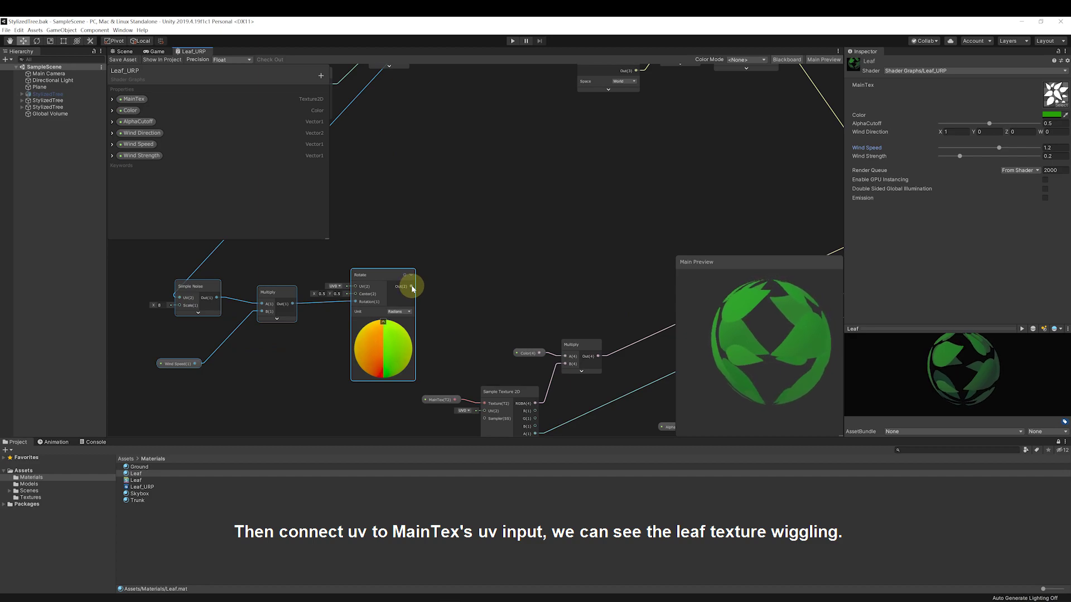
drag(412, 286, 484, 366)
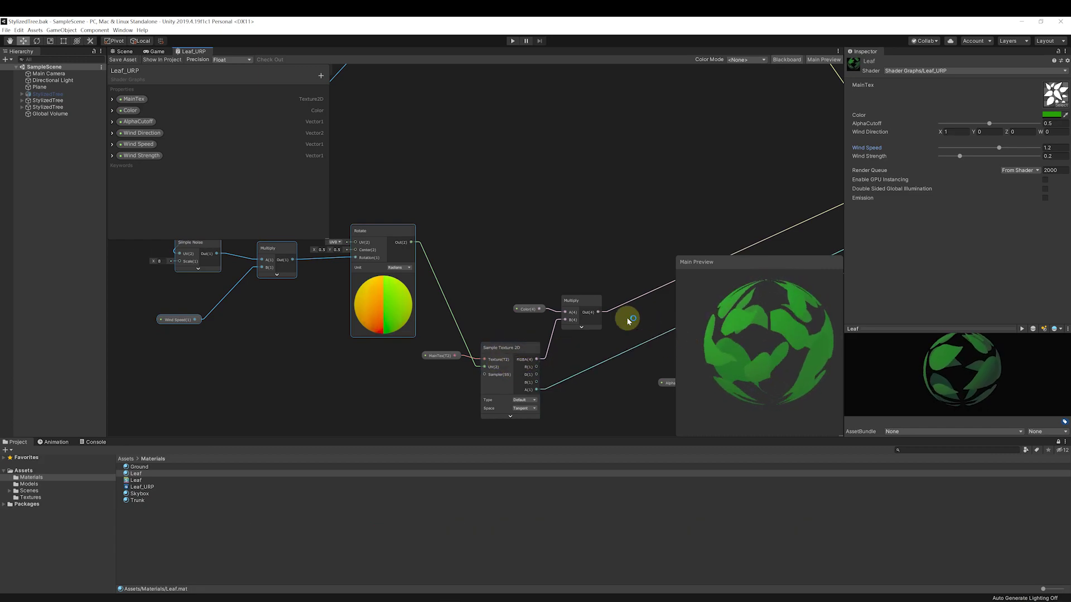
Space out the graph, separating the shared UV offset nodes from the vertex displacement chain and the texture rotation chain.
scroll(513, 274, down, 5)
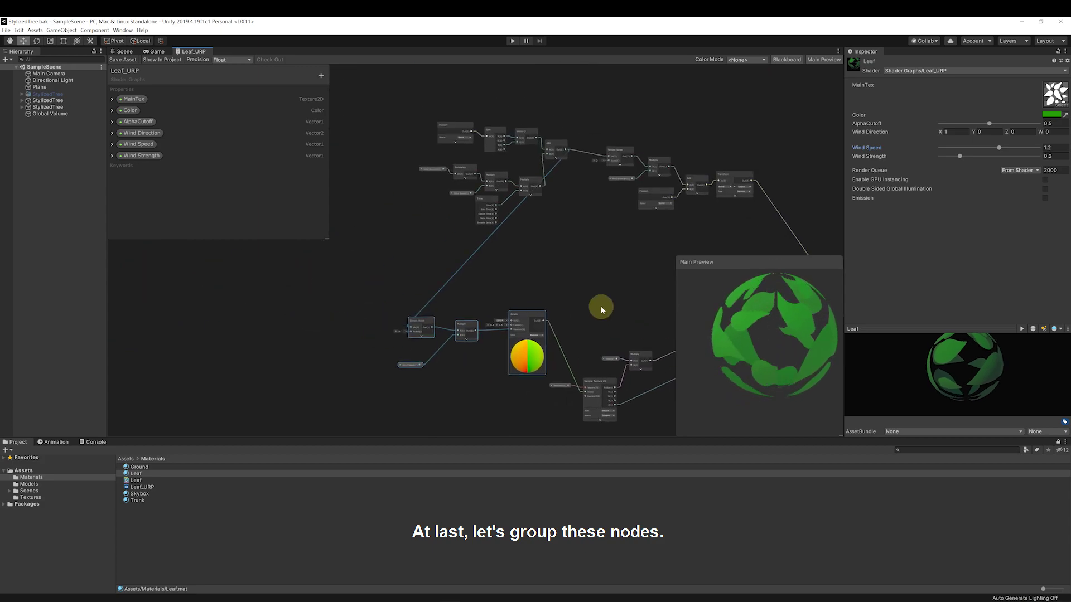
drag(414, 115, 588, 238)
drag(570, 155, 434, 189)
drag(580, 112, 648, 216)
middle_drag(585, 294, 645, 288)
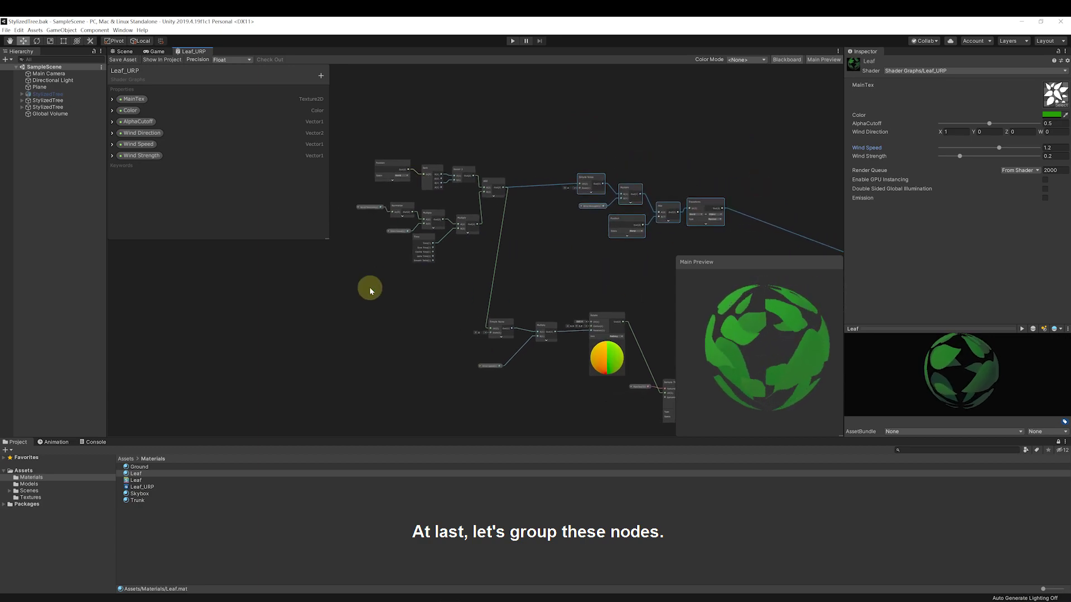
drag(347, 310, 452, 234)
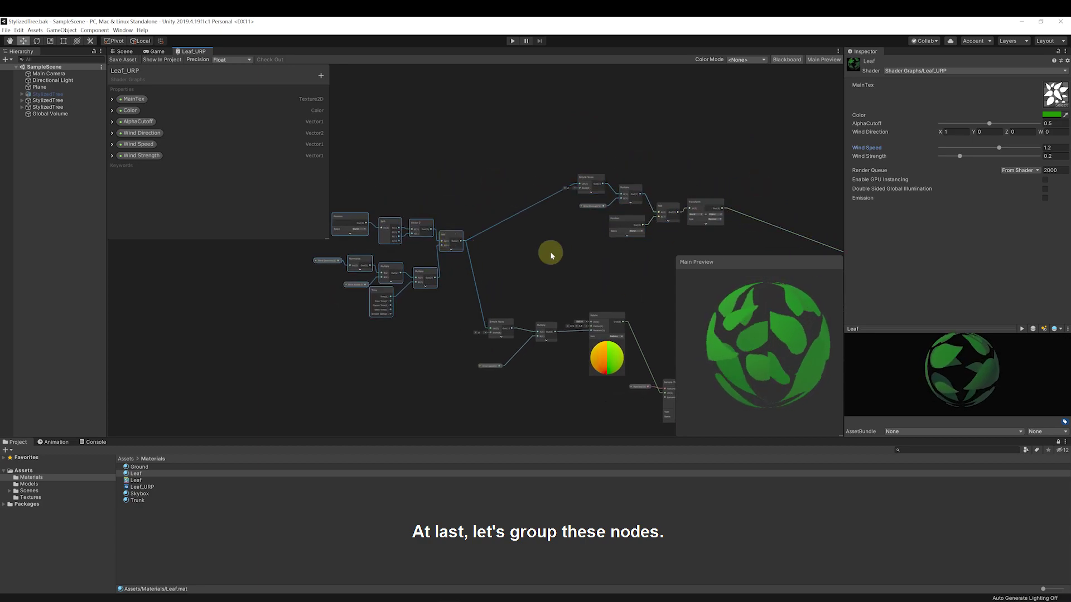
middle_drag(550, 256, 573, 263)
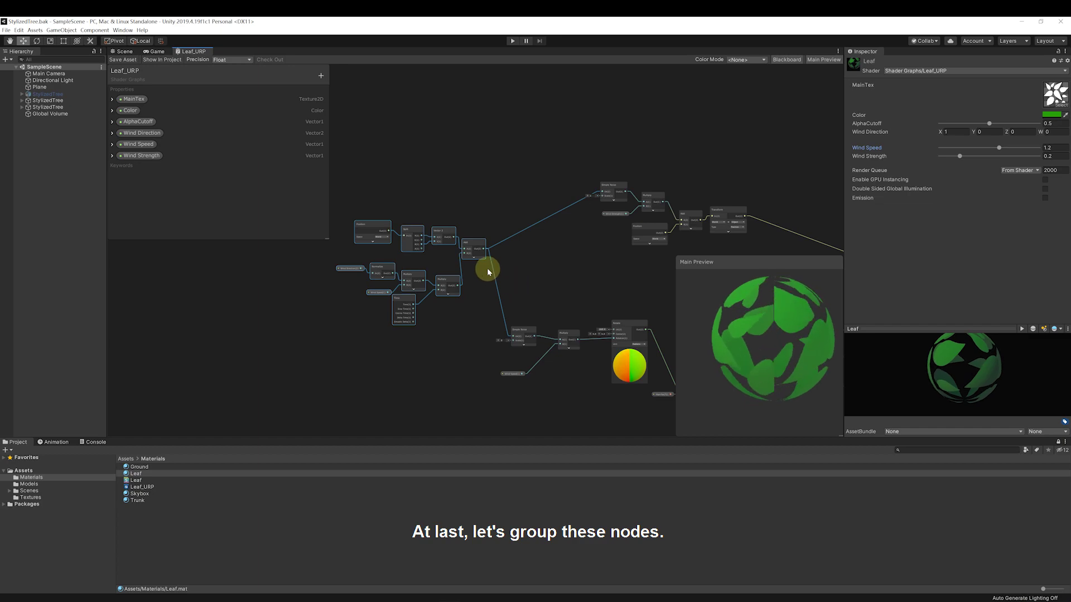
Group the selected Position, Split, Vector 2, wind and Time nodes under the title UV Offset.
scroll(480, 271, up, 2)
scroll(483, 273, down, 4)
scroll(491, 276, up, 3)
scroll(492, 277, down, 3)
right_click(477, 240)
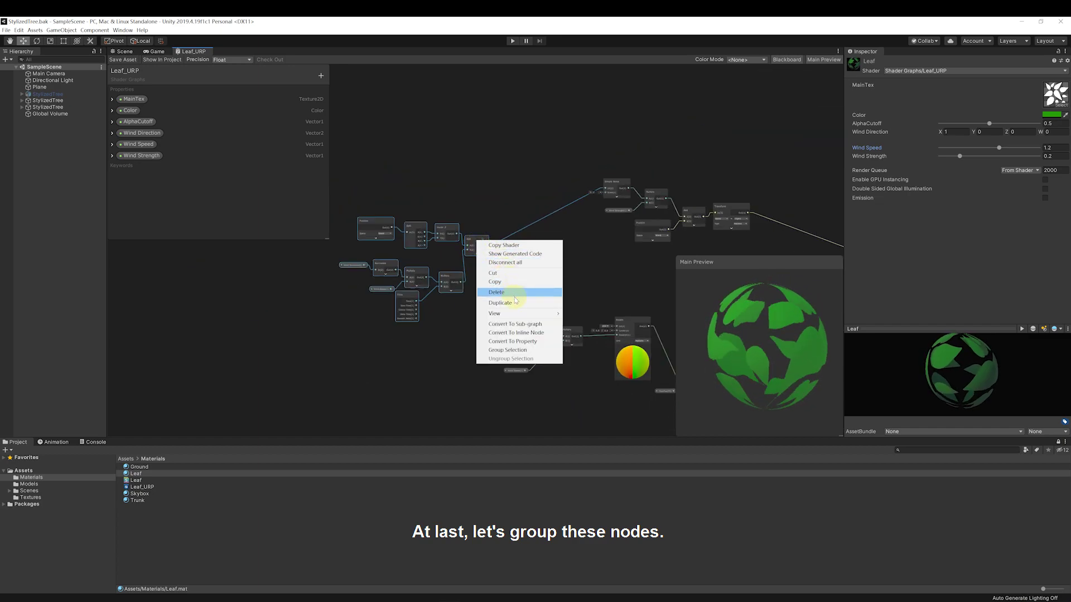
click(513, 349)
scroll(430, 275, up, 3)
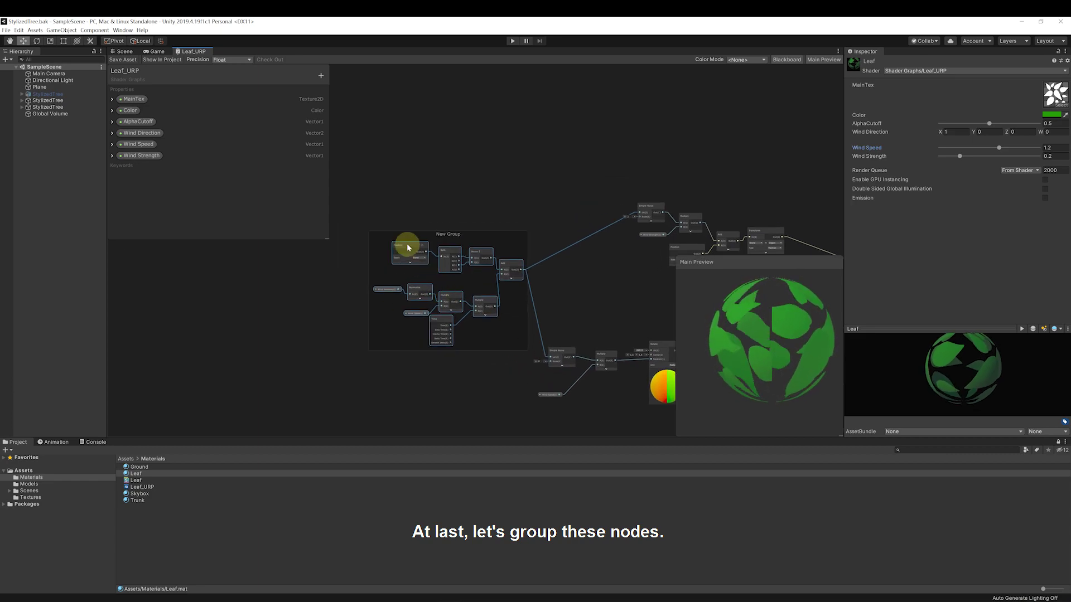
double_click(469, 229)
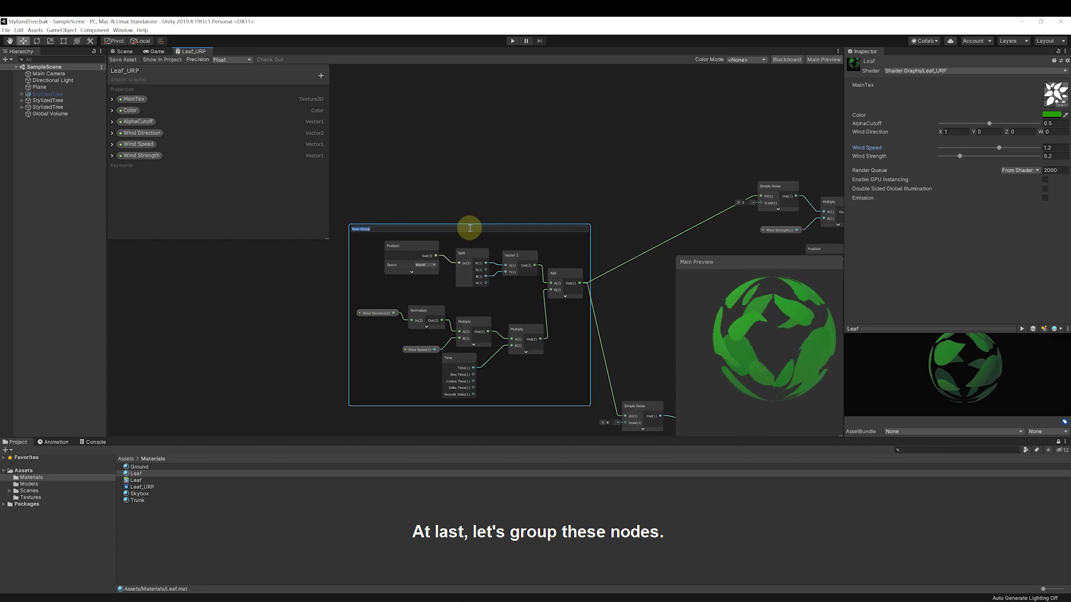
text(UV Offset)
key(Return)
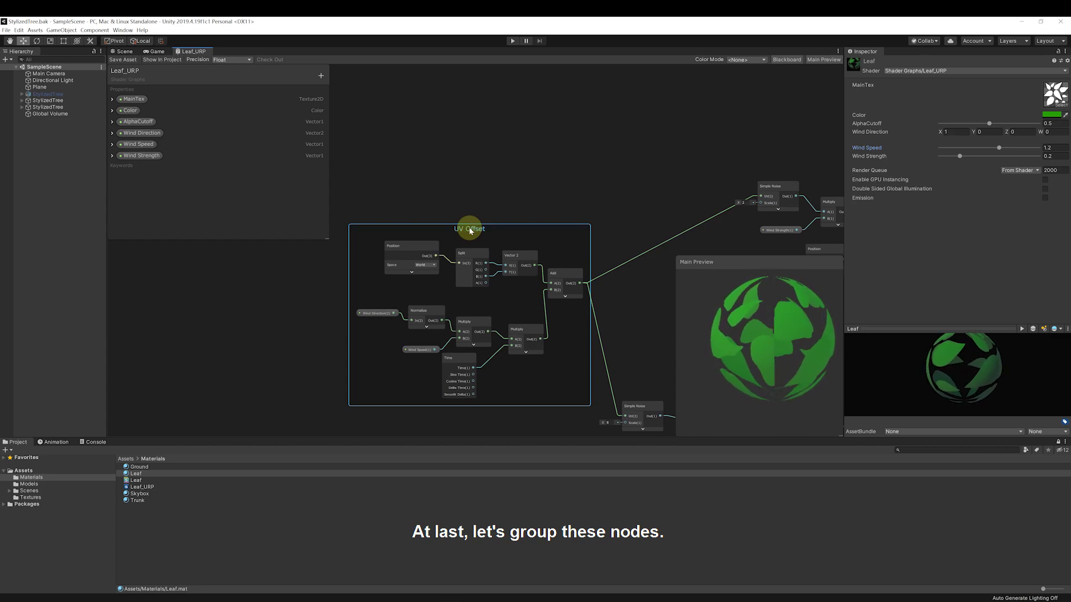
Group the noise, Multiply, Wind Strength, Position, Add and Transform nodes under the title Vertex Animation.
scroll(540, 173, down, 5)
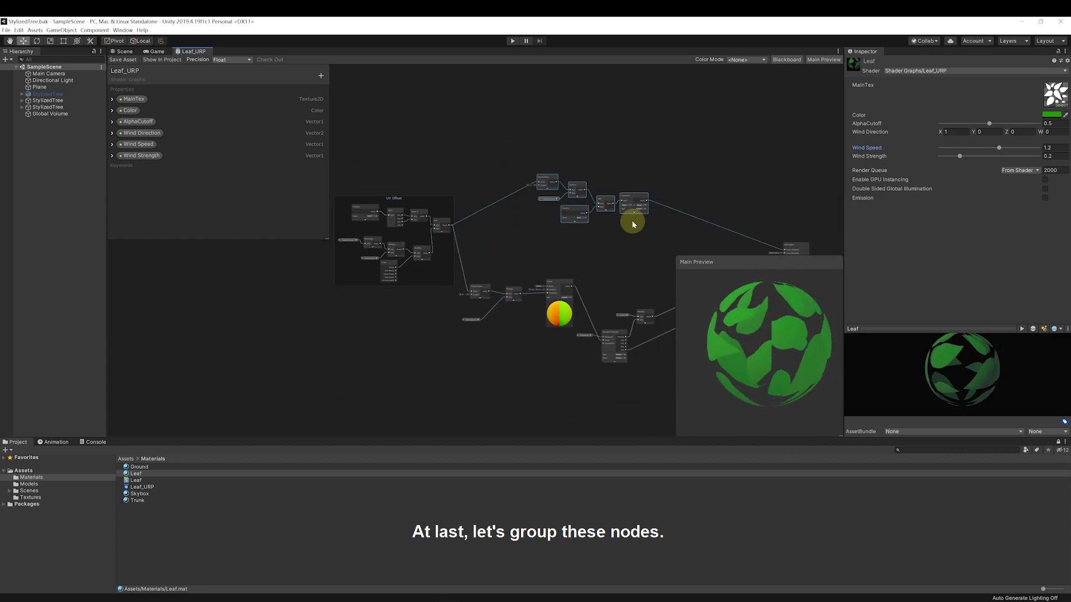
right_click(634, 198)
click(670, 305)
scroll(557, 177, up, 4)
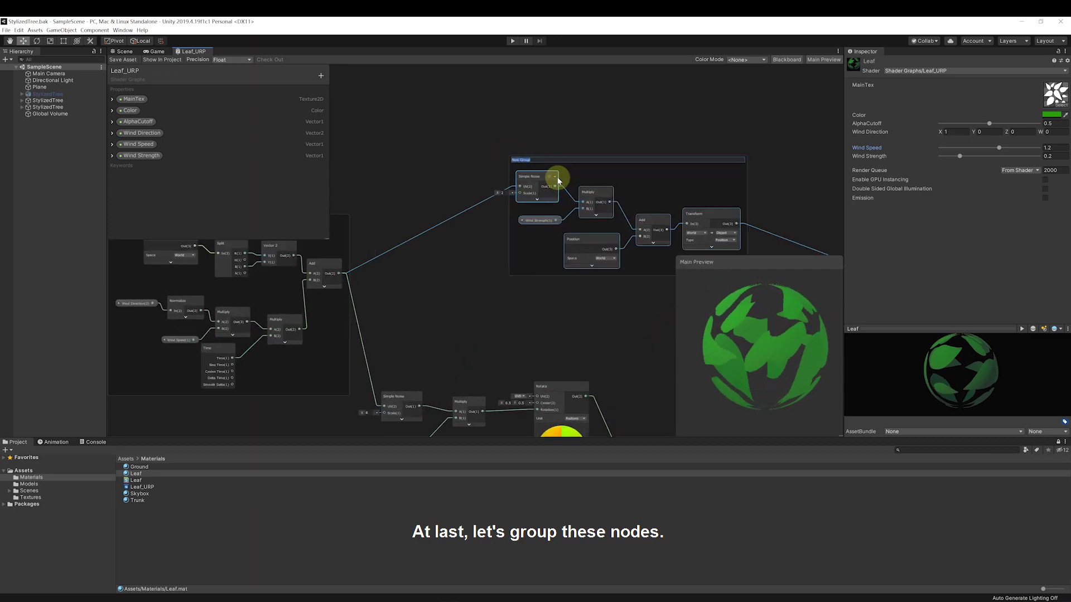
text(Vertex Animation)
key(Return)
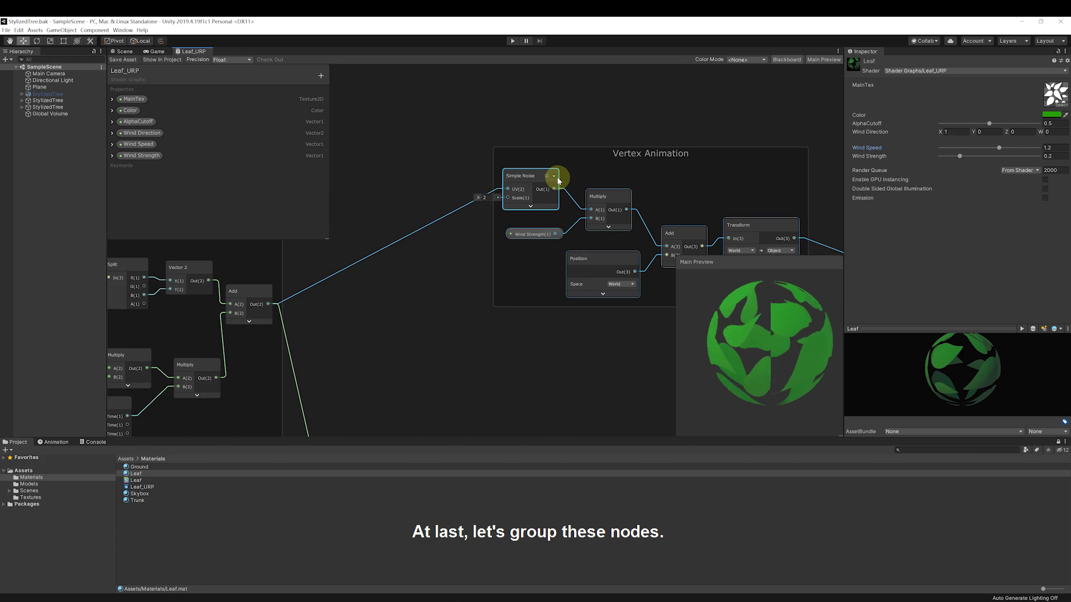
Group the lower Simple Noise, Multiply, Wind Speed and Rotate nodes under the title UV Animation.
scroll(535, 127, down, 4)
drag(597, 141, 553, 165)
middle_drag(543, 313, 574, 258)
drag(444, 307, 591, 221)
right_click(577, 242)
click(612, 352)
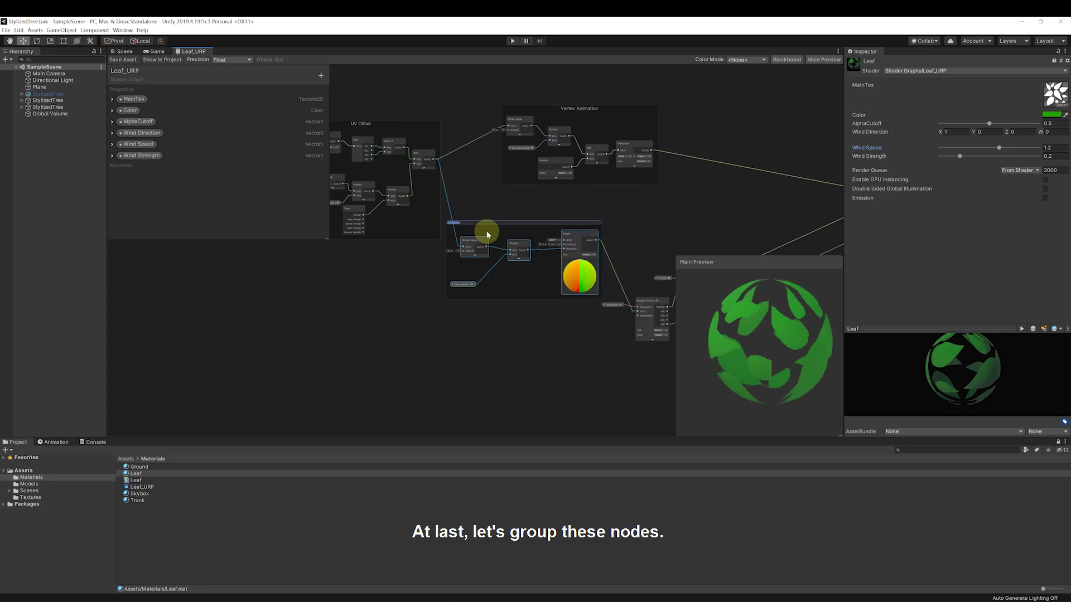
scroll(487, 234, up, 2)
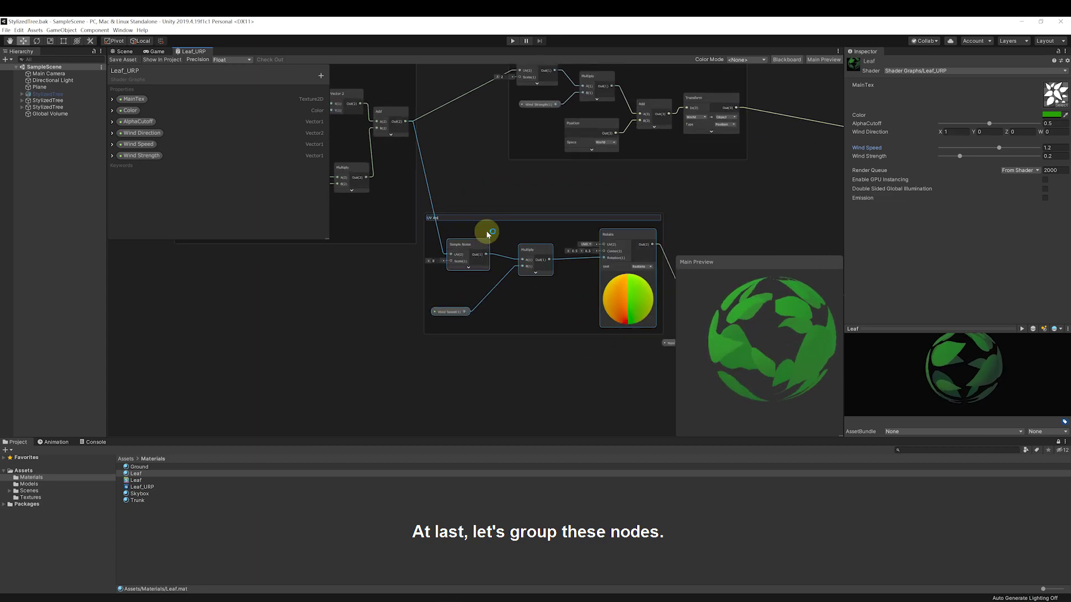
scroll(537, 205, down, 9)
scroll(570, 166, up, 4)
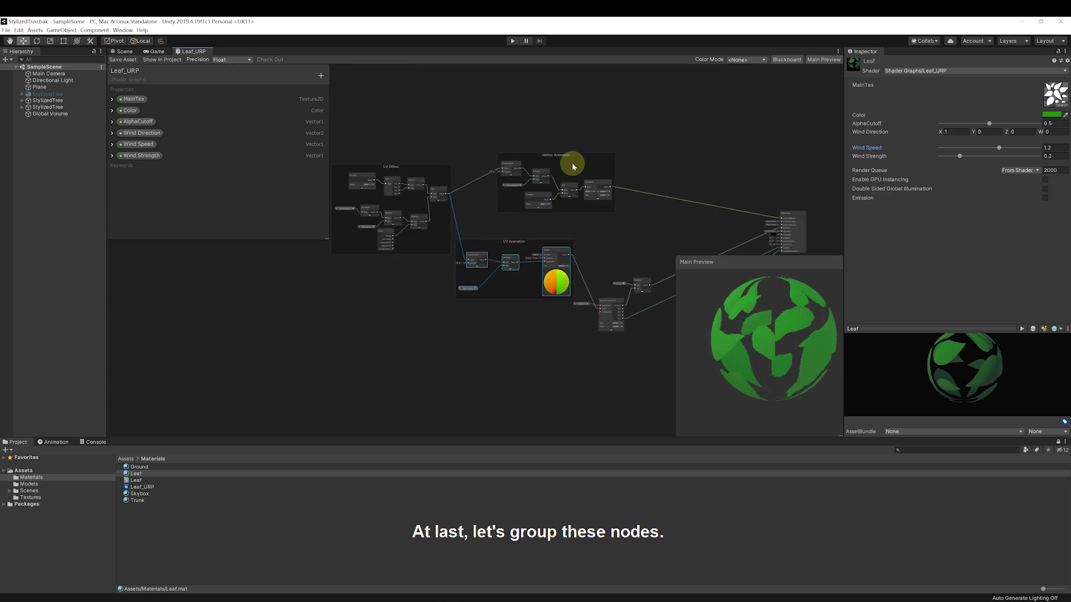
Align the Vertex Animation and UV Animation groups one above the other beside the UV Offset group.
drag(584, 162, 529, 134)
drag(519, 243, 532, 235)
middle_drag(624, 229, 511, 230)
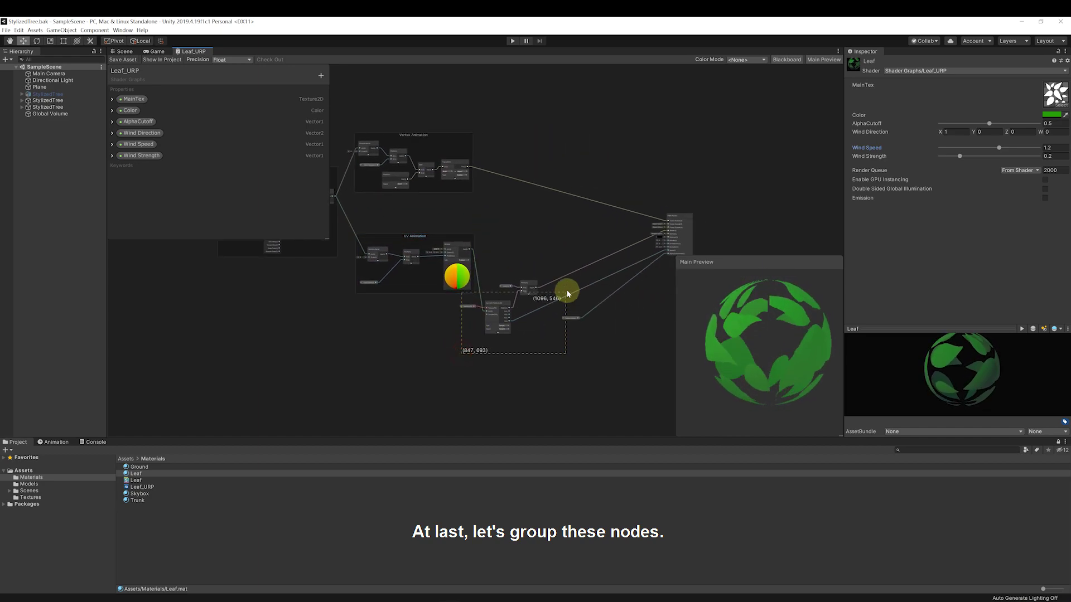
Group the MainTex, Sample Texture 2D, Color and Multiply nodes under the title Color, leaving AlphaCutoff near the PBR Master.
drag(567, 289, 567, 289)
click(487, 386)
drag(451, 343, 576, 283)
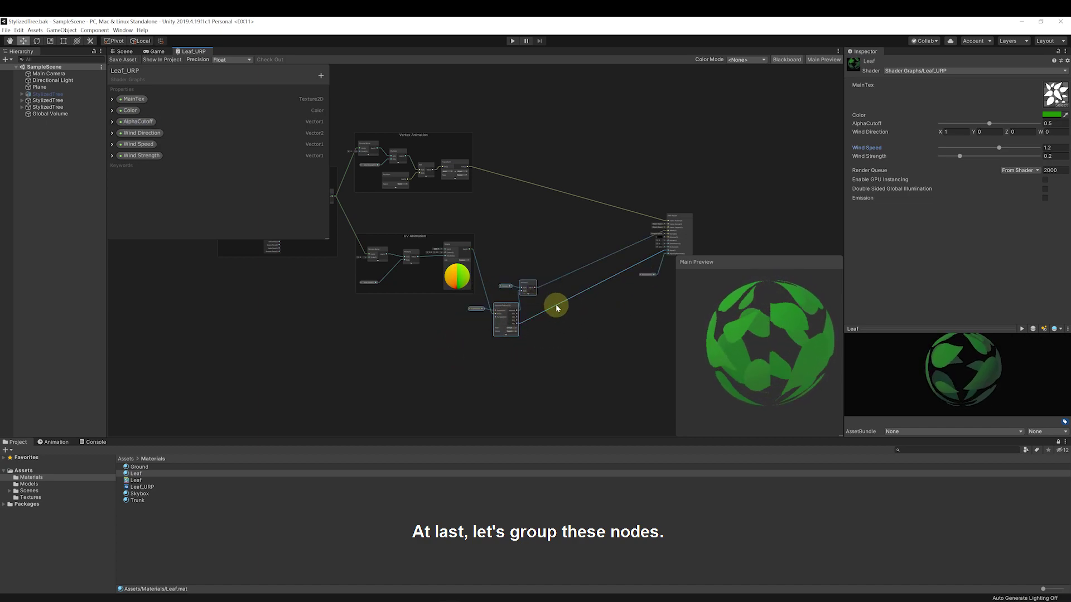
right_click(530, 282)
click(543, 384)
scroll(481, 281, up, 5)
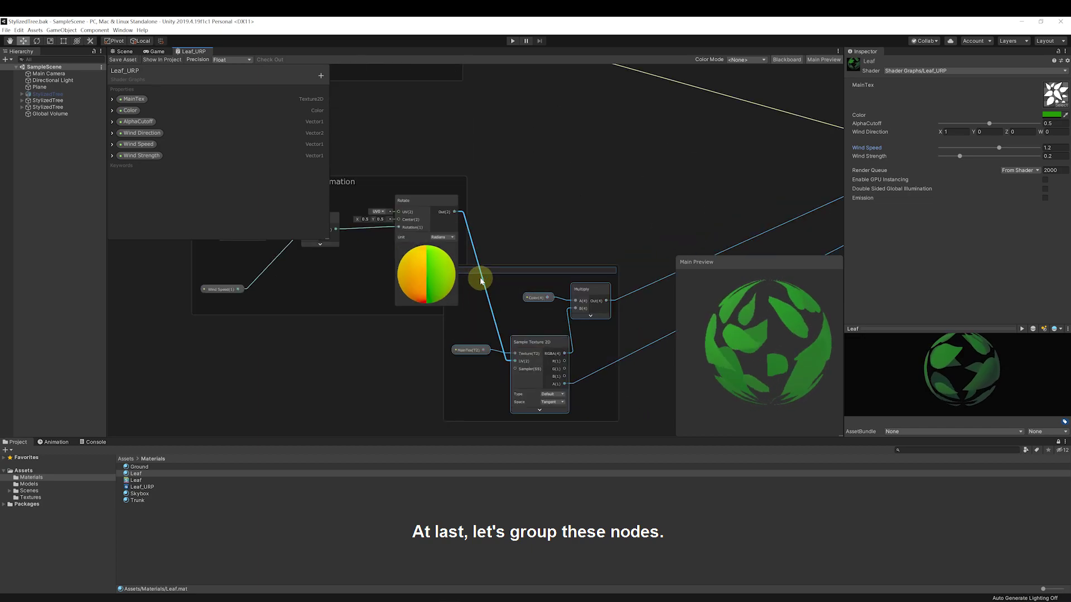
text(Color)
key(Return)
Place the Color group beside UV Animation and bring the PBR Master and AlphaCutoff nodes closer to the groups.
drag(505, 269, 593, 133)
scroll(586, 142, down, 5)
middle_drag(647, 171, 636, 236)
scroll(753, 206, up, 4)
middle_drag(764, 203, 693, 305)
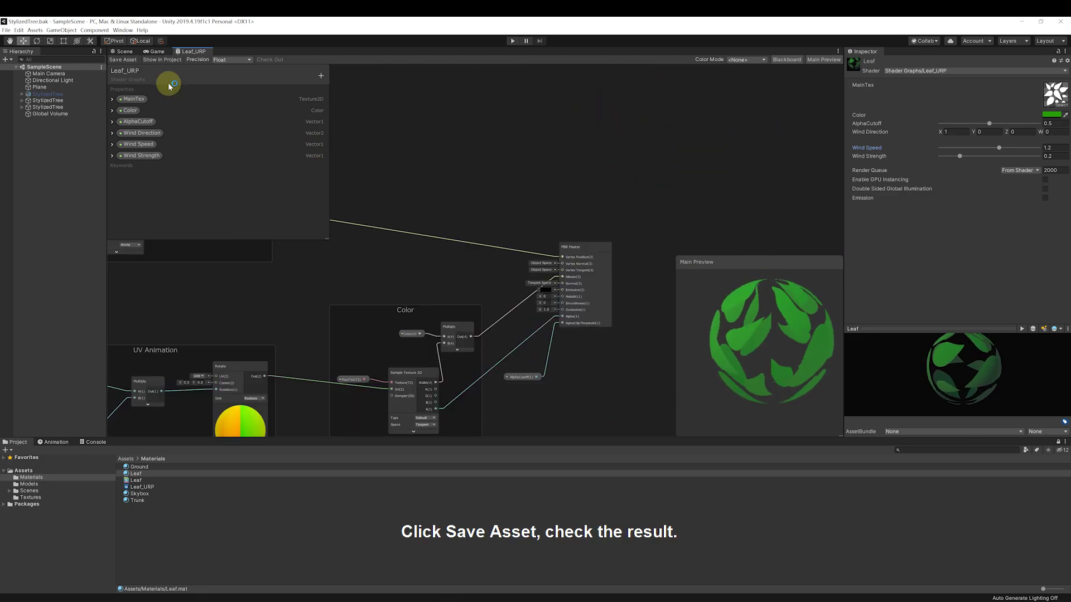
Save the shader asset and show the trees in the Scene view.
click(125, 52)
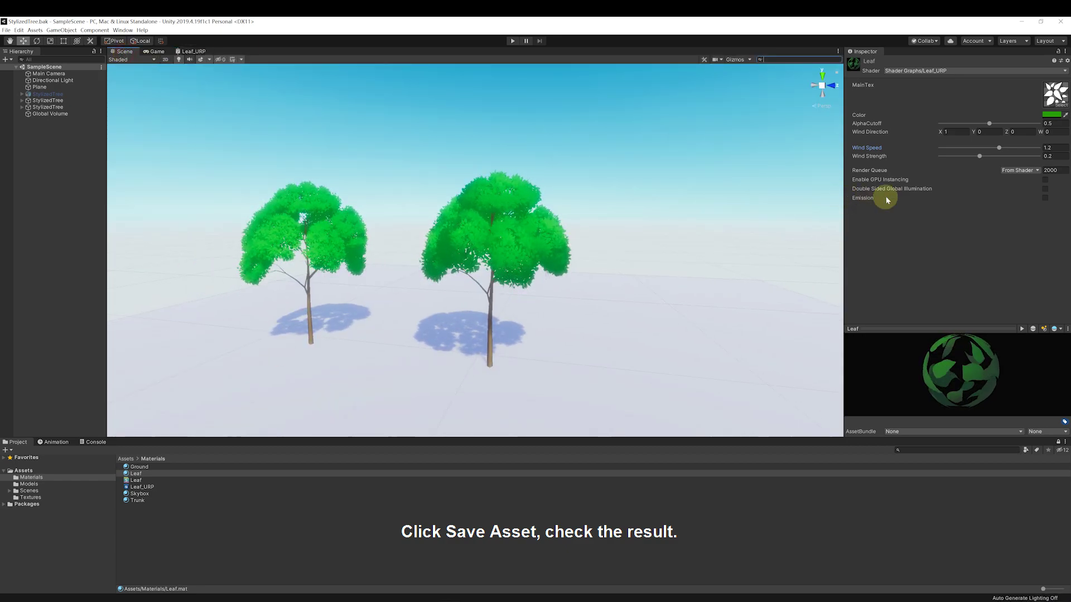
Test the Leaf material with Wind Speed 2 and Wind Direction Y 1, restoring them to 1.2 and 0.
drag(1001, 148, 1042, 148)
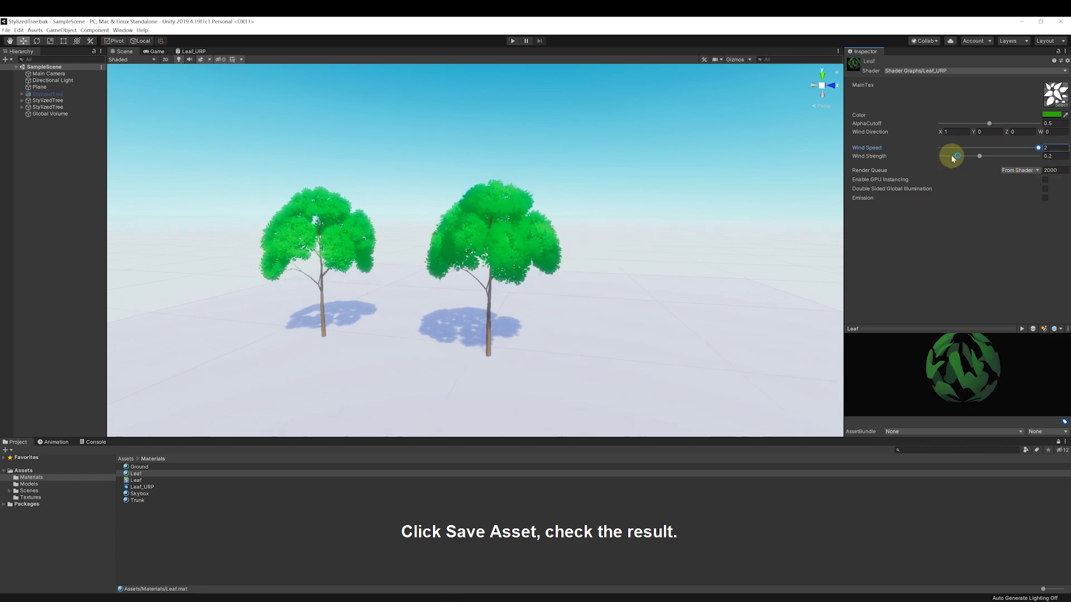
text(1.2)
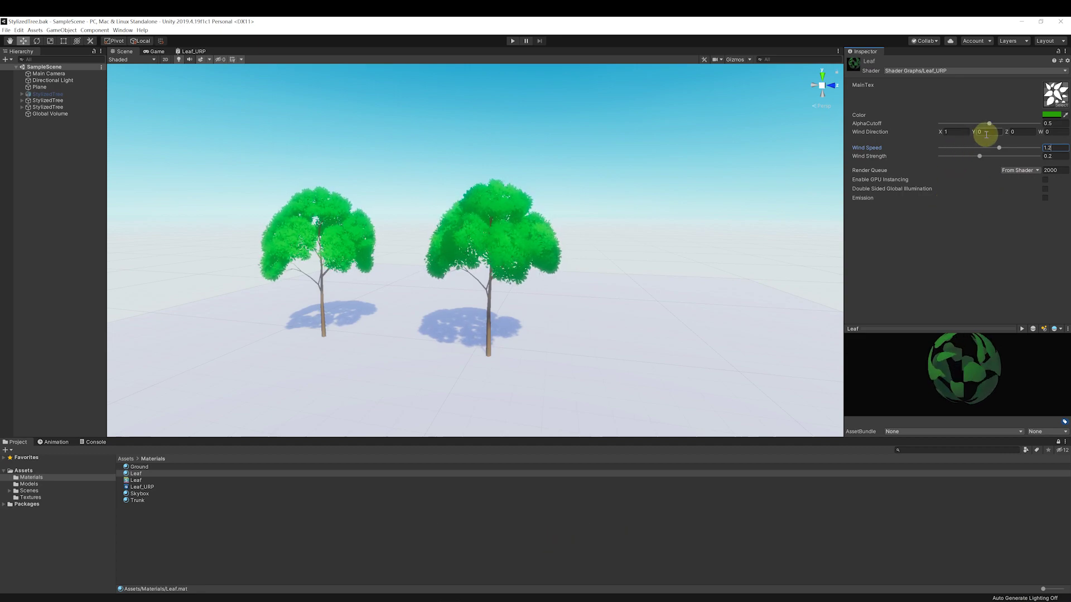
click(986, 133)
text(1)
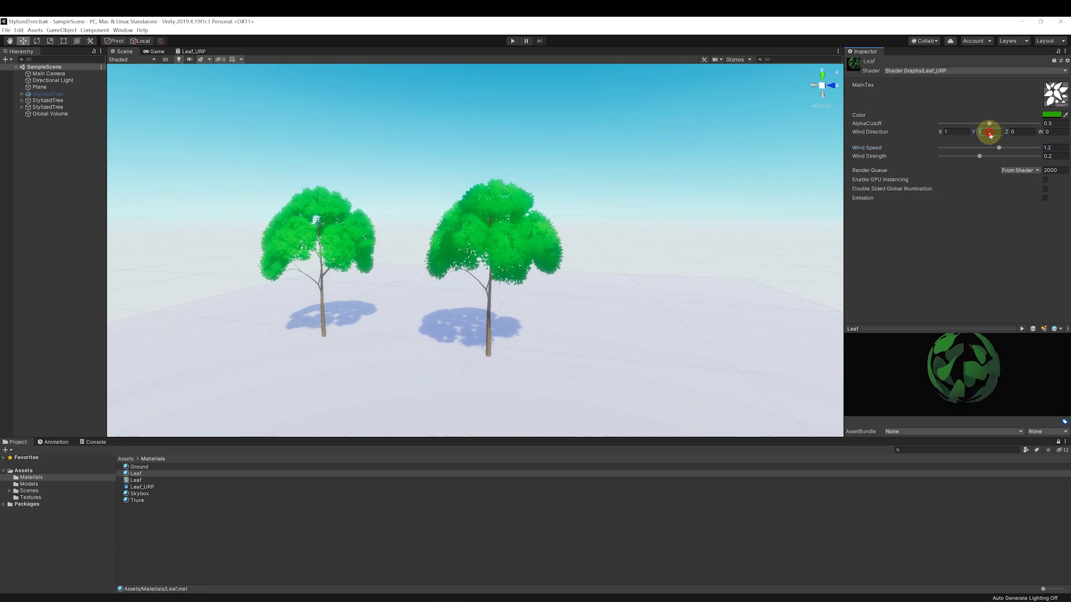
drag(989, 133, 974, 132)
text(0)
middle_drag(604, 208, 615, 199)
scroll(614, 199, down, 2)
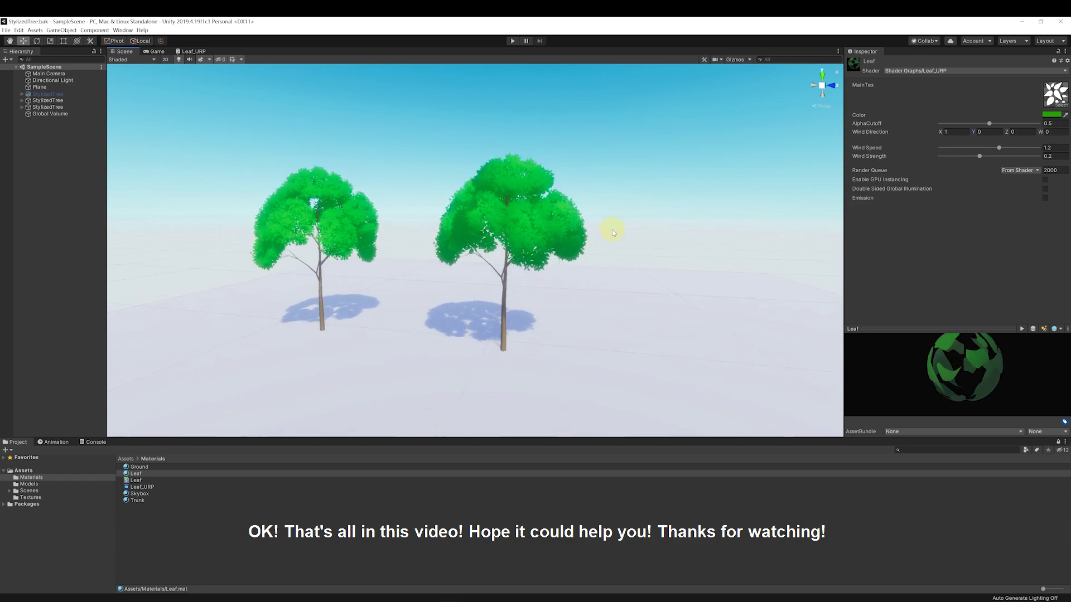